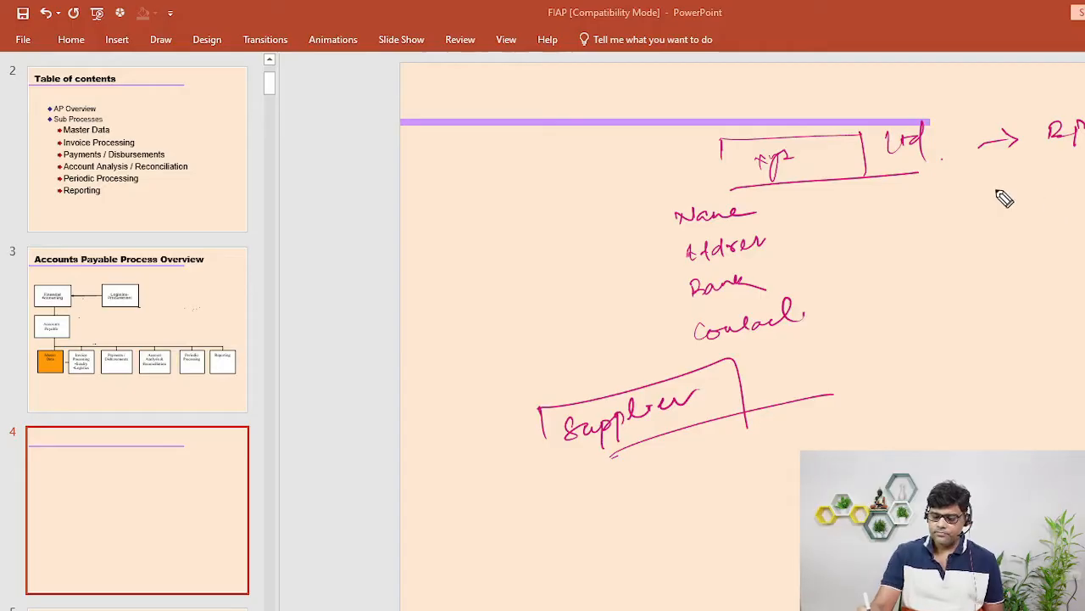
- Handwrite PO, GR, Inv and Paym down slide 4's left margin, with a divider beside them
left_click_drag(407, 163, 446, 180)
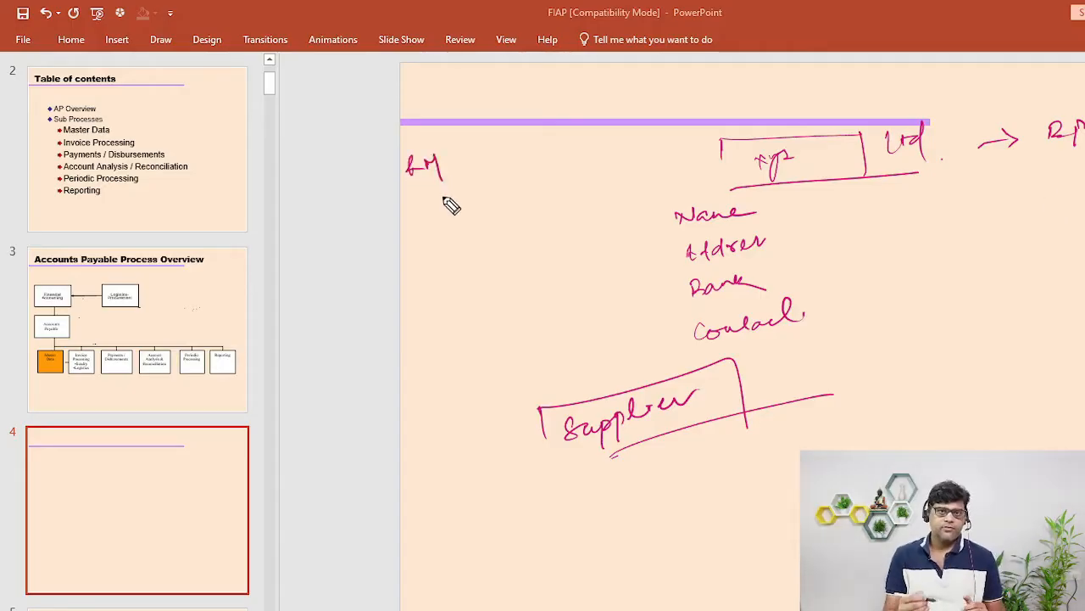
mouse_move(414, 201)
left_mouse_down()
mouse_move(431, 213)
mouse_move(418, 256)
mouse_move(454, 253)
mouse_move(433, 286)
mouse_move(454, 267)
mouse_move(436, 319)
mouse_move(491, 288)
left_mouse_up()
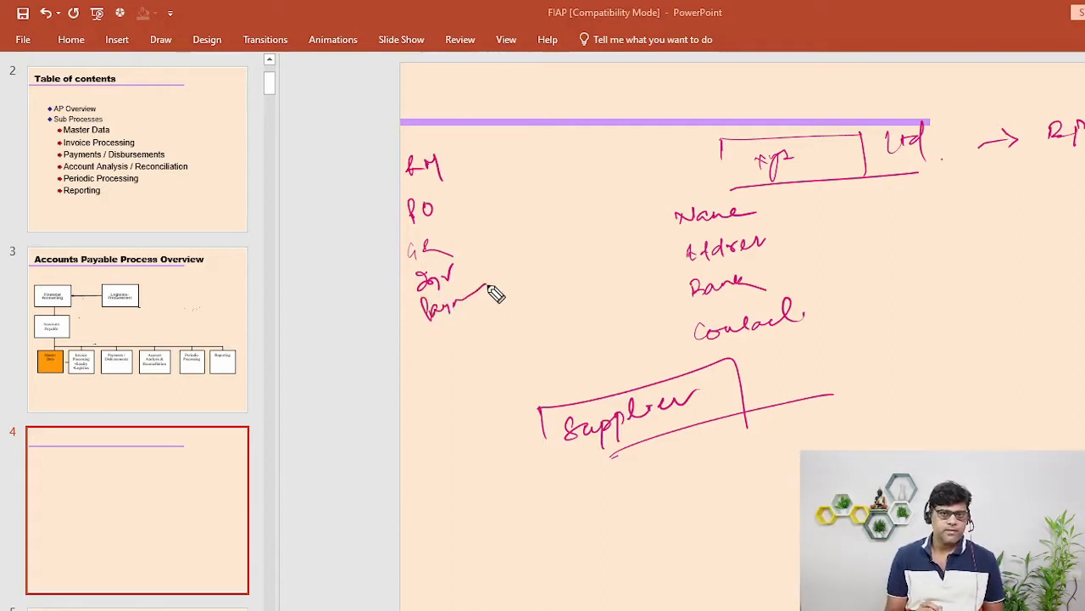
left_click_drag(467, 123, 499, 273)
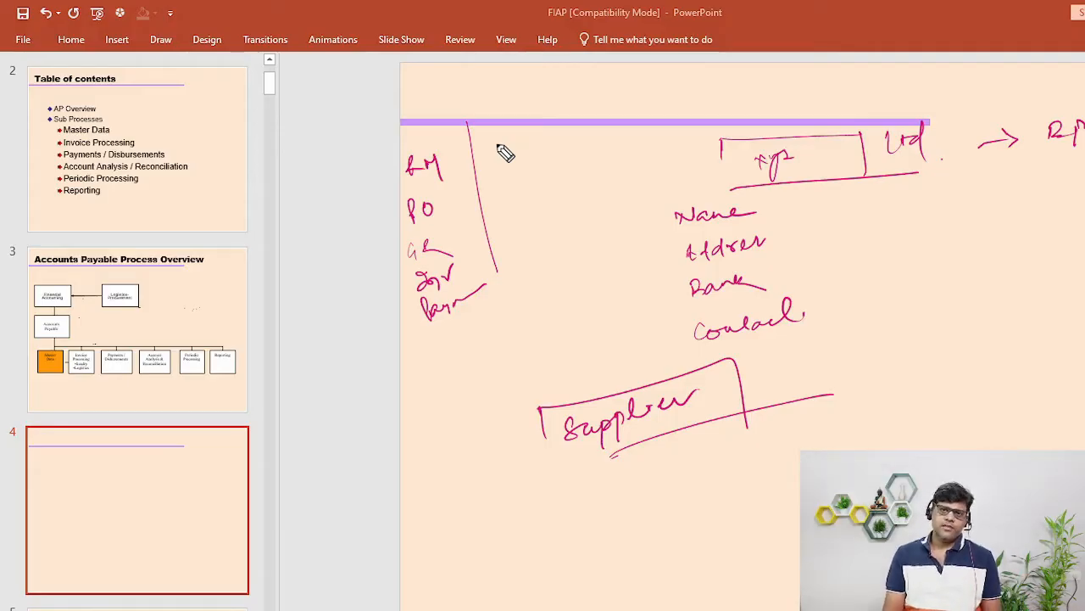
- Write the Exp and vendor credit notes right of the divider, with question marks above
left_click_drag(519, 163, 593, 146)
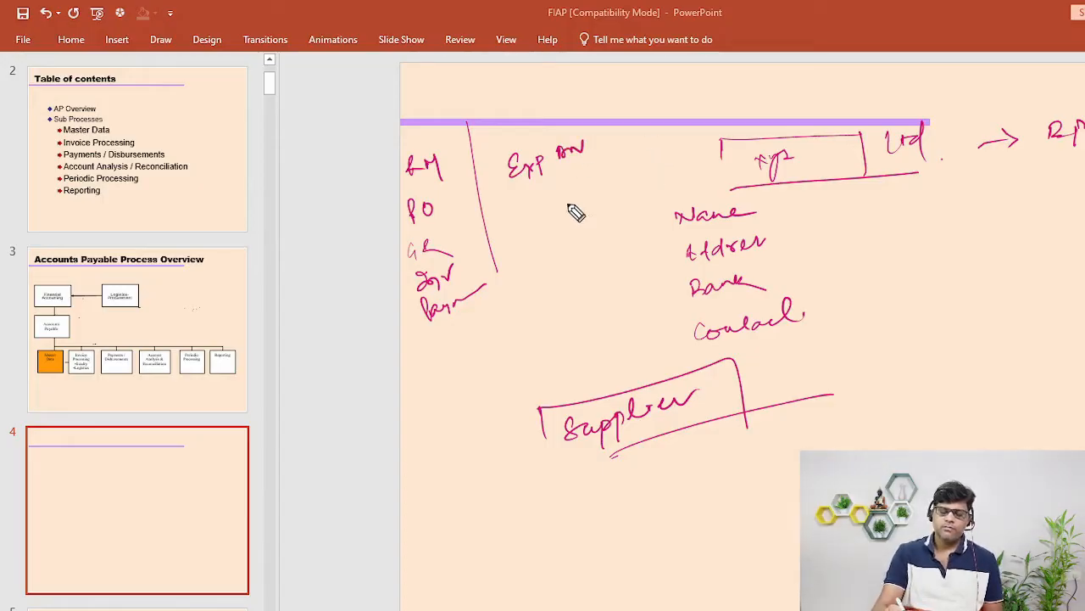
mouse_move(540, 202)
left_mouse_down()
mouse_move(570, 198)
mouse_move(580, 174)
mouse_move(651, 147)
left_mouse_up()
left_click(654, 144)
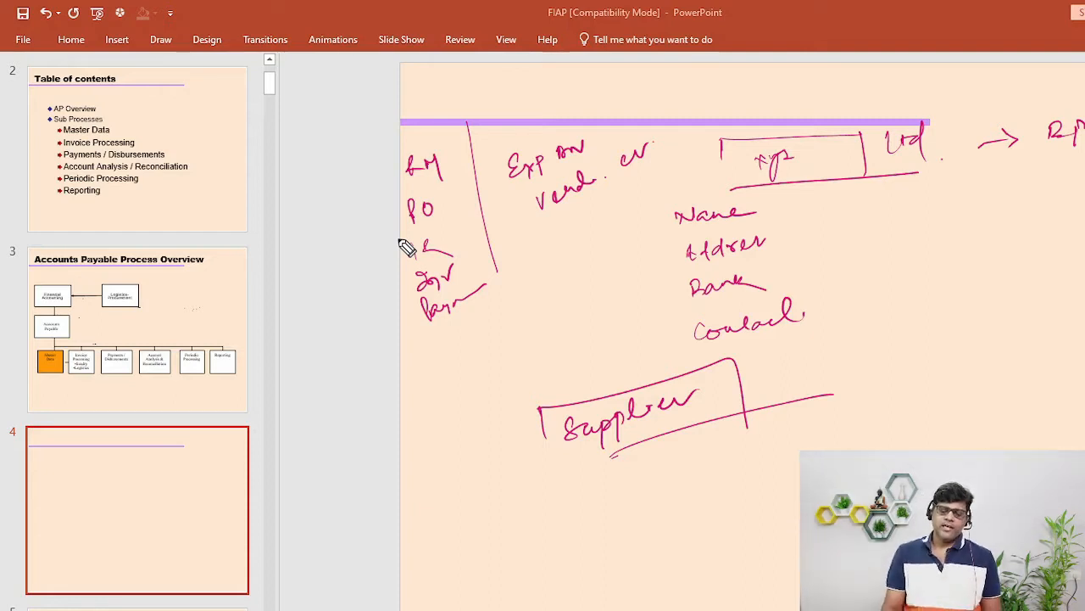
left_click_drag(412, 83, 431, 134)
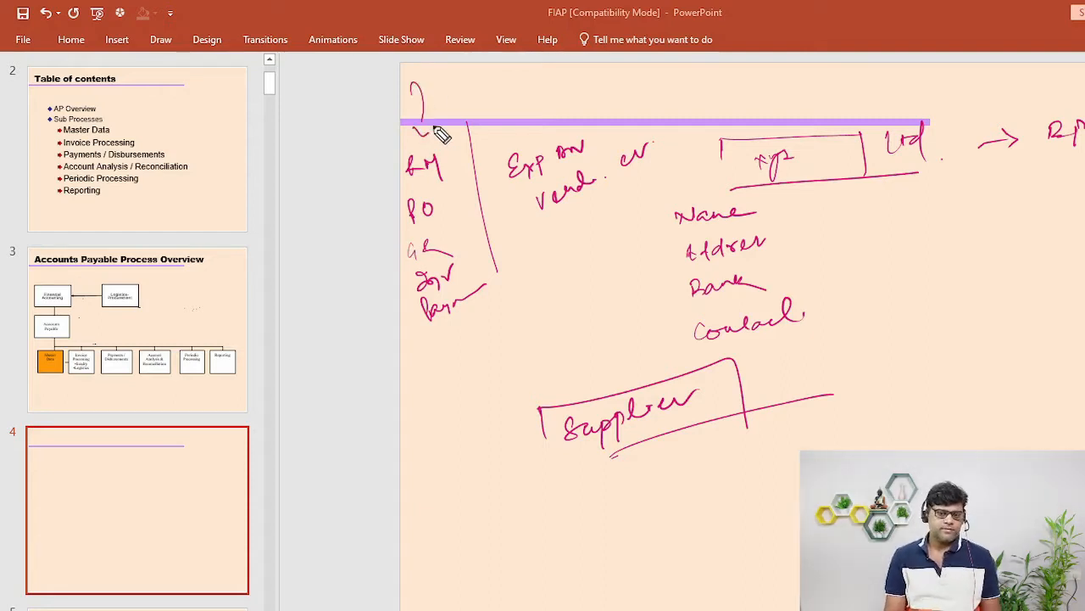
left_click_drag(546, 85, 572, 119)
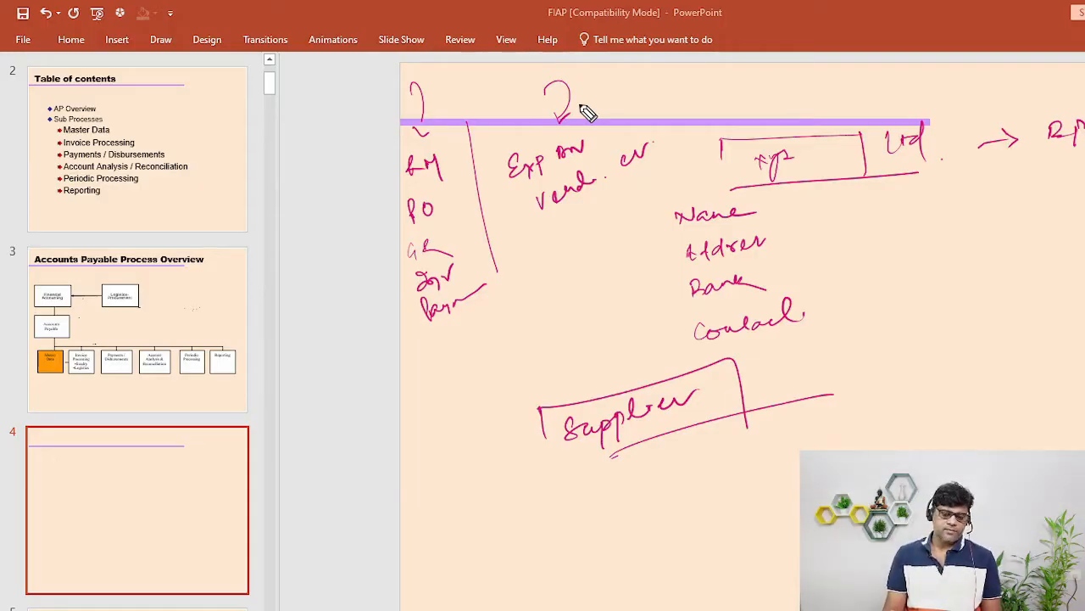
- Draw an FI role box under Supplier and a second box beside Supplier
left_click_drag(594, 492, 595, 509)
mouse_move(588, 481)
left_mouse_down()
mouse_move(678, 449)
mouse_move(678, 509)
left_mouse_up()
left_click_drag(604, 530, 712, 485)
mouse_move(611, 486)
left_mouse_down()
mouse_move(607, 510)
mouse_move(619, 498)
left_mouse_up()
mouse_move(625, 487)
left_mouse_down()
mouse_move(627, 509)
mouse_move(716, 482)
left_mouse_up()
left_click_drag(750, 437, 751, 458)
mouse_move(751, 420)
left_mouse_down()
mouse_move(810, 405)
mouse_move(816, 450)
left_mouse_up()
left_click_drag(777, 463, 892, 417)
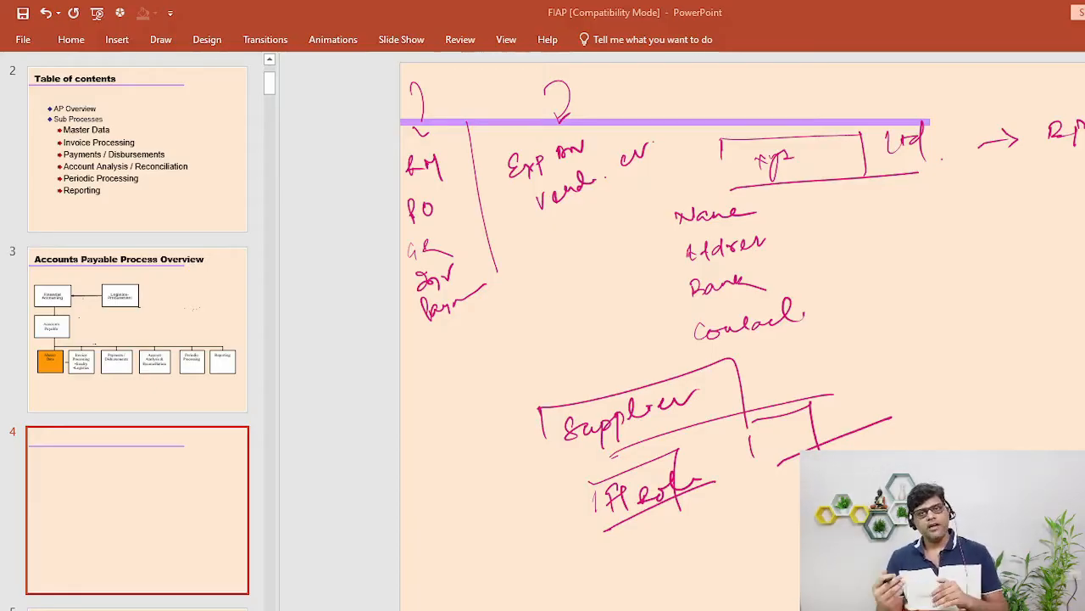
- Underline the vendor note, label the right box Log role, write P2P, and draw a vertical line
left_click_drag(523, 252, 627, 208)
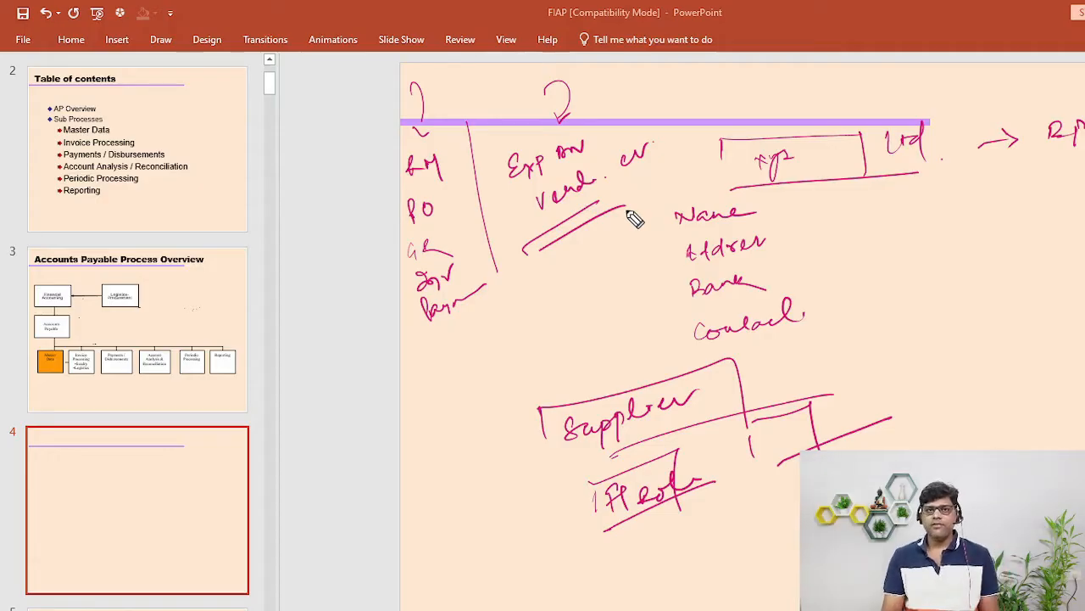
mouse_move(771, 424)
left_mouse_down()
mouse_move(783, 439)
mouse_move(831, 416)
mouse_move(905, 405)
left_mouse_up()
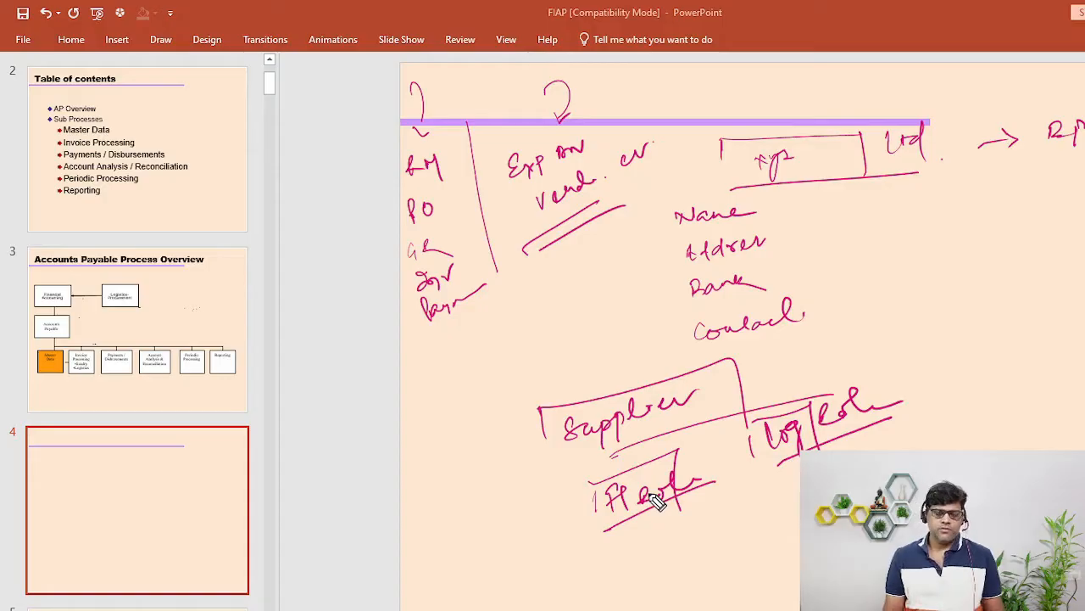
mouse_move(433, 559)
left_mouse_down()
mouse_move(468, 550)
mouse_move(480, 531)
left_mouse_up()
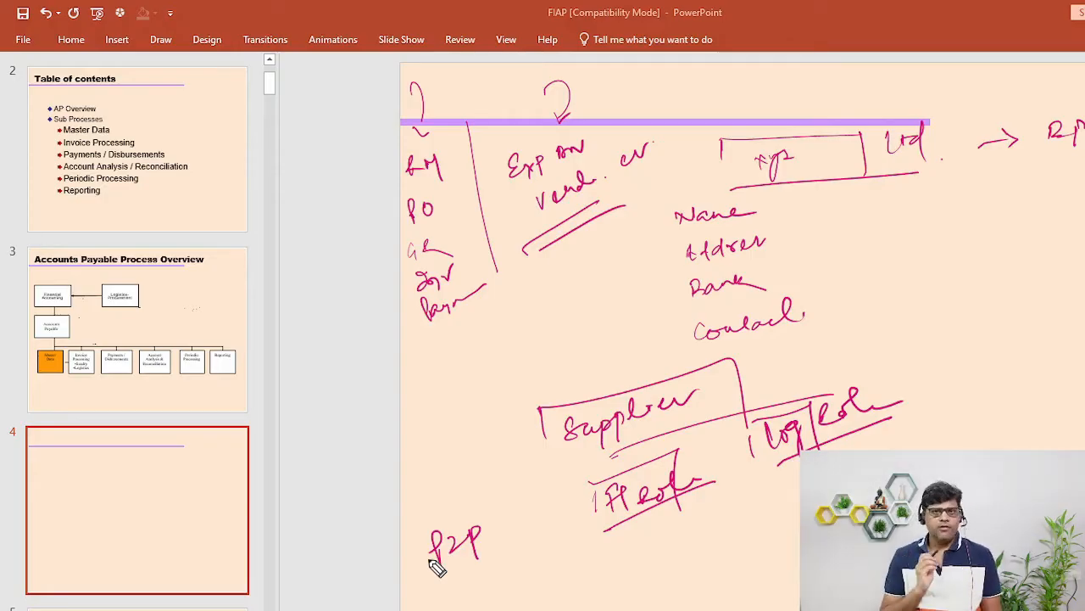
left_click_drag(898, 186, 929, 448)
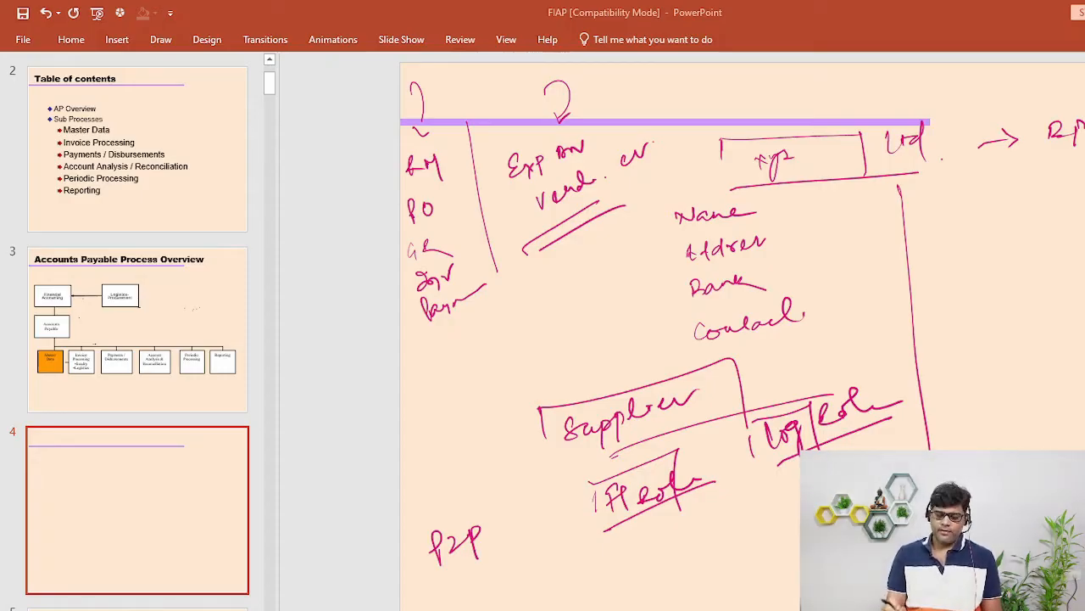
- Write 'Bp - Grp' beside the vertical line on the slide's right side
mouse_move(926, 185)
left_mouse_down()
mouse_move(936, 204)
mouse_move(983, 188)
left_mouse_up()
mouse_move(1028, 162)
left_mouse_down()
mouse_move(1017, 192)
mouse_move(1048, 182)
left_mouse_up()
left_click_drag(1051, 166, 1062, 195)
left_click_drag(1079, 142, 1082, 173)
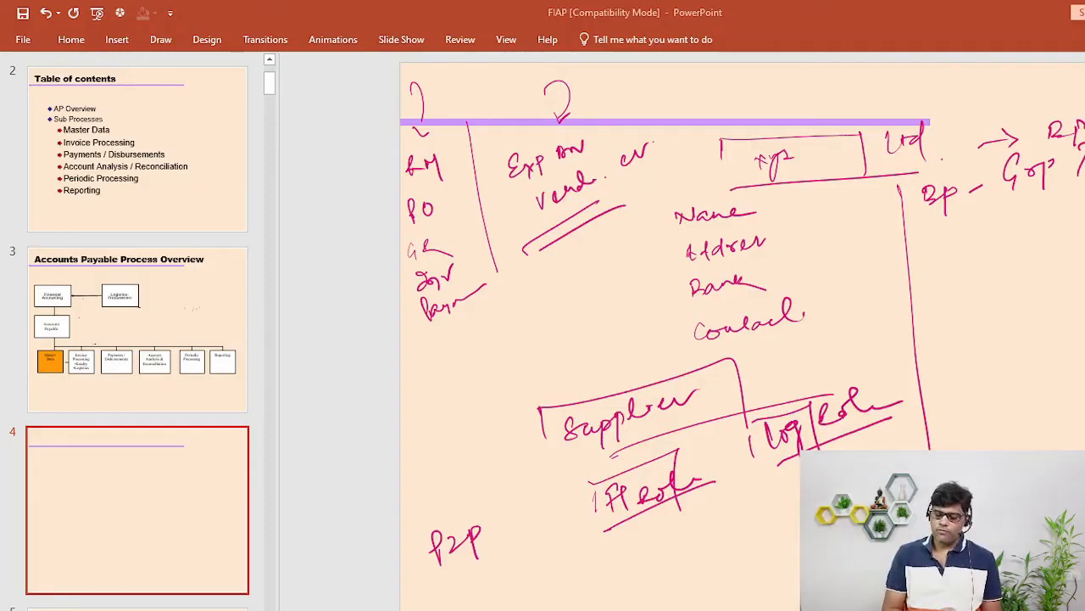
- Add a Comp Code note with an arrow and a Purch org note below it
left_click_drag(917, 248, 1051, 217)
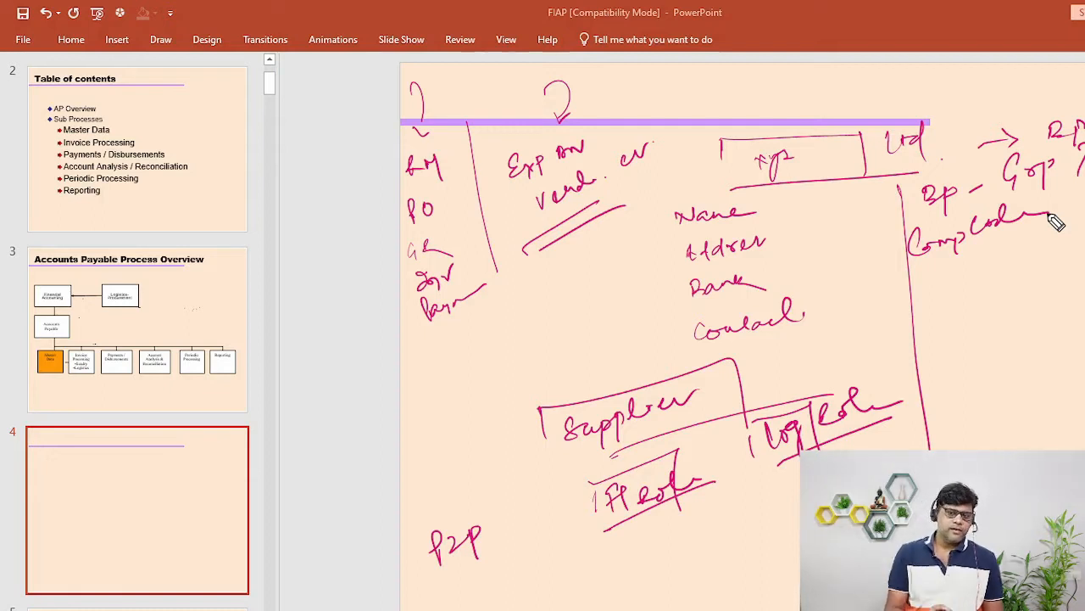
left_click_drag(1053, 209, 1084, 190)
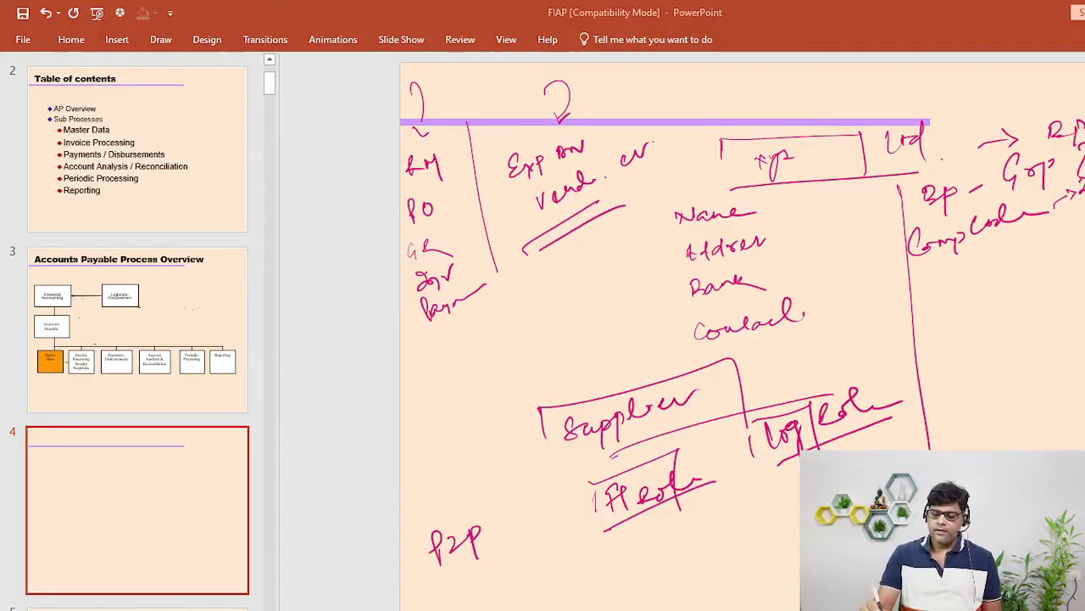
left_click_drag(918, 282, 1034, 257)
left_click_drag(860, 450, 881, 437)
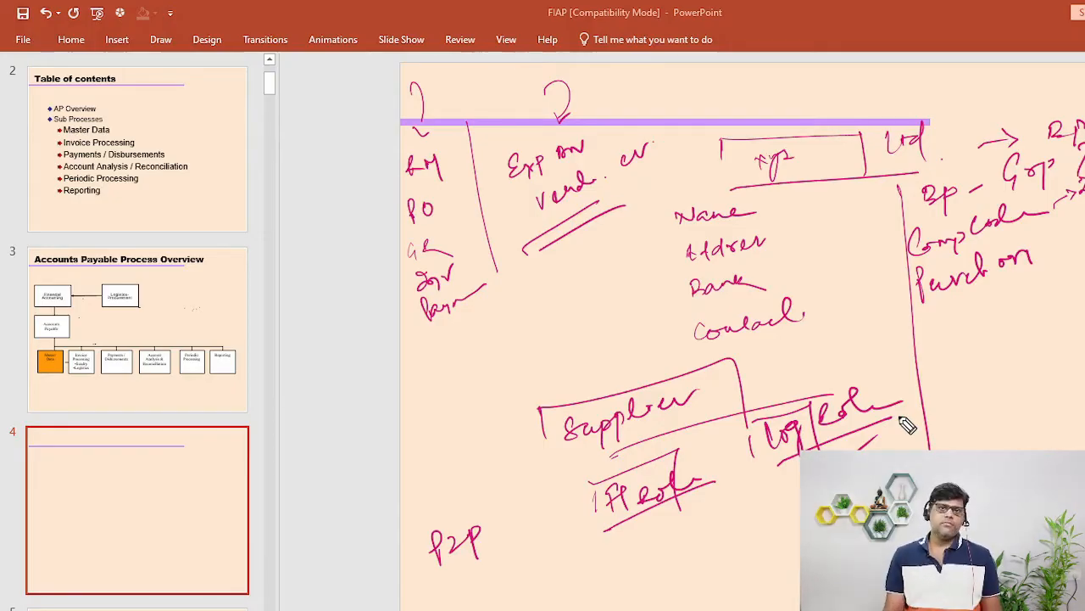
left_click_drag(1050, 251, 1077, 241)
left_click_drag(1078, 240, 1084, 246)
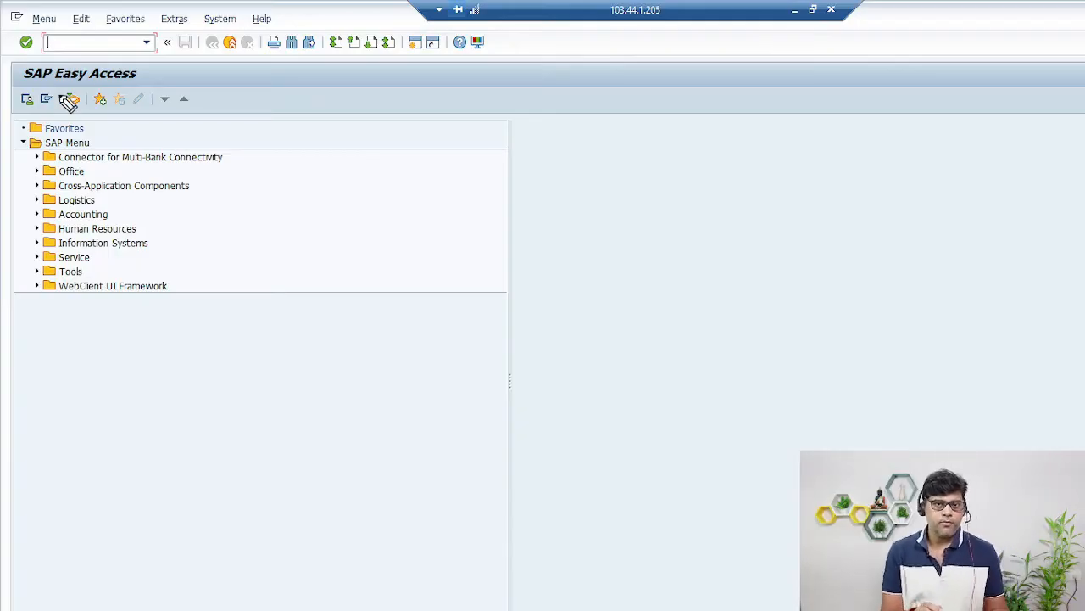
mouse_move(146, 63)
left_mouse_down()
mouse_move(10, 74)
mouse_move(64, 99)
left_mouse_up()
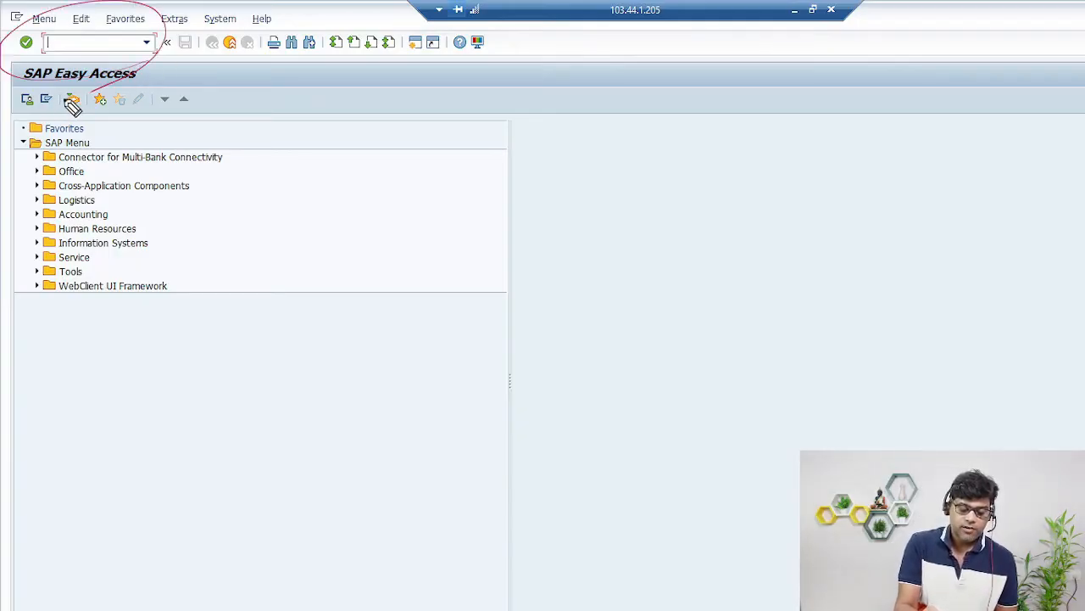
mouse_move(76, 59)
left_mouse_down()
mouse_move(75, 48)
mouse_move(102, 44)
mouse_move(91, 51)
left_mouse_up()
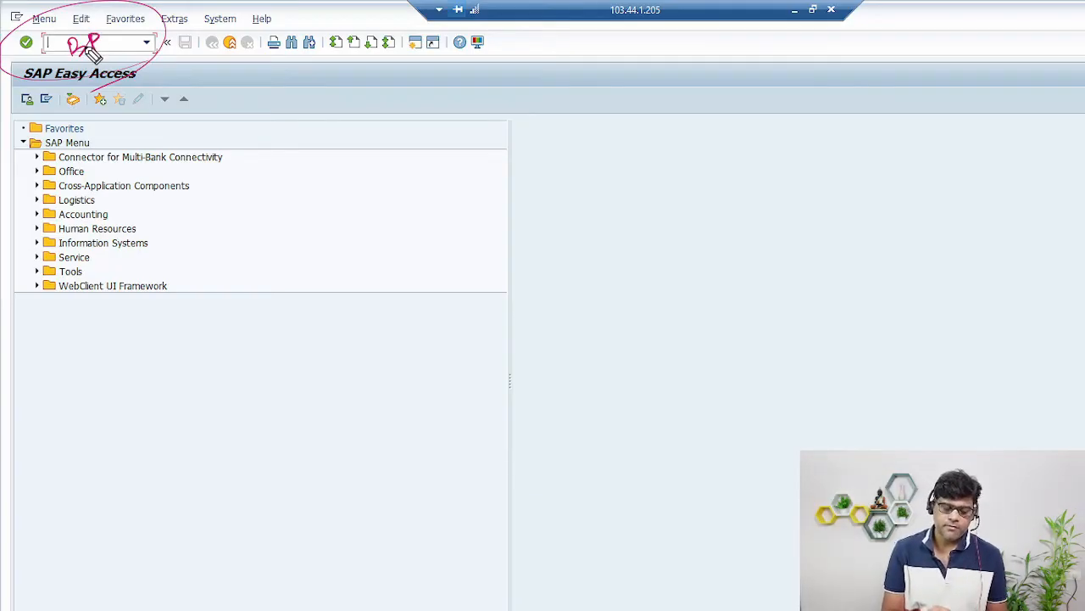
key("Escape")
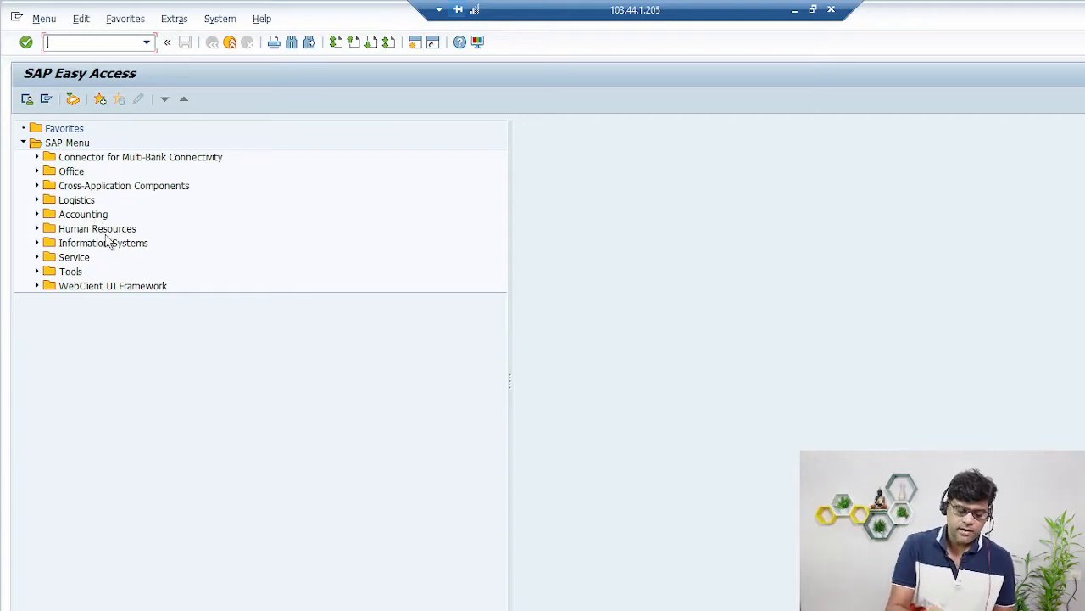
- Expand Accounting > Financial Accounting > Accounts Payable > Master Records > Maintain Centrally to list FK01–FK06 and XK01–XK06
left_click(36, 213)
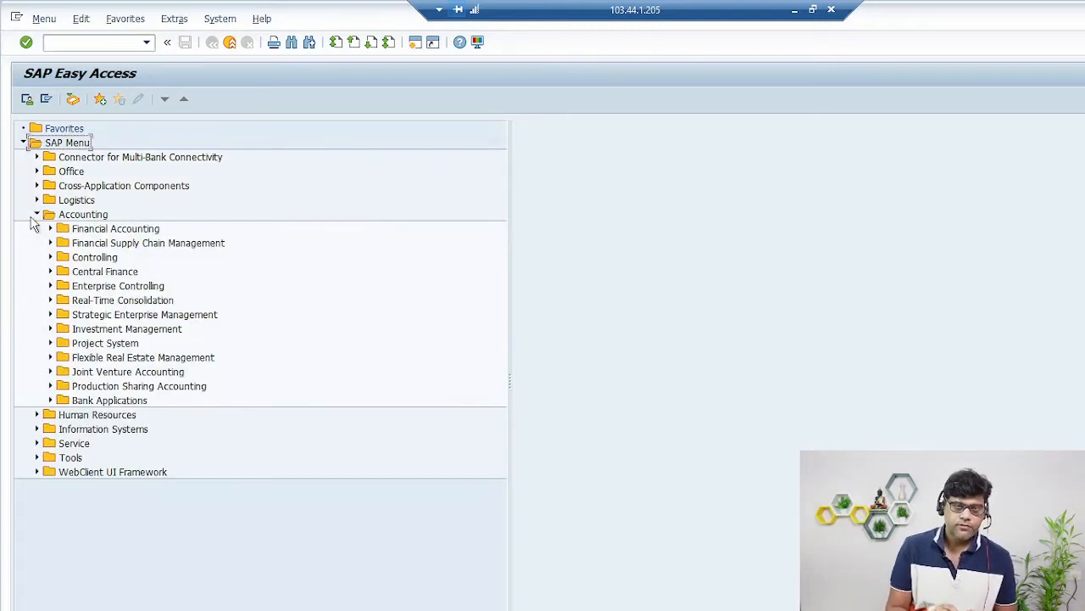
left_click(50, 228)
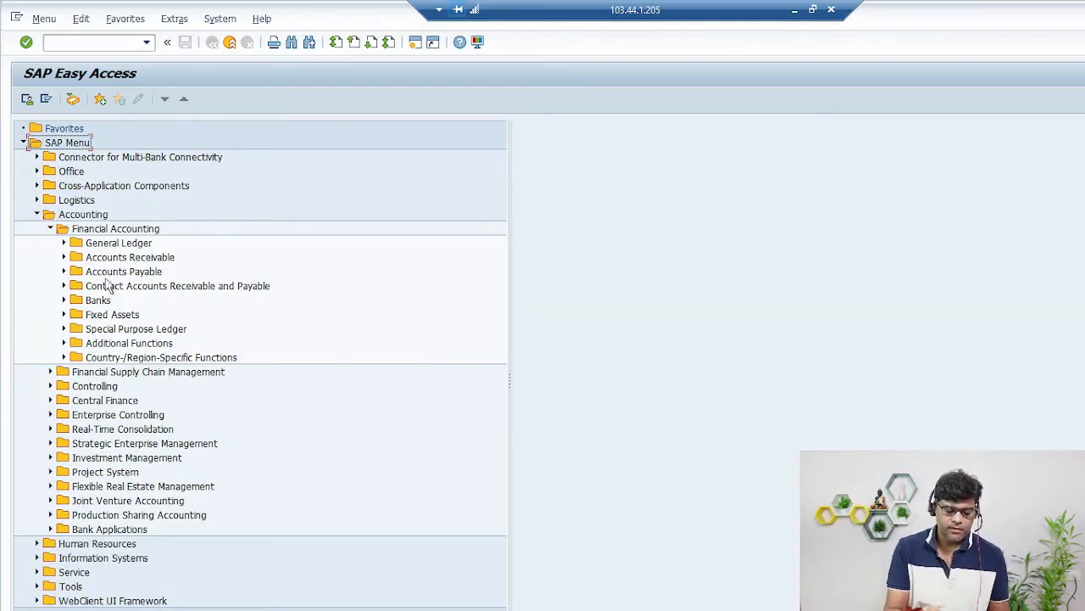
left_click(62, 272)
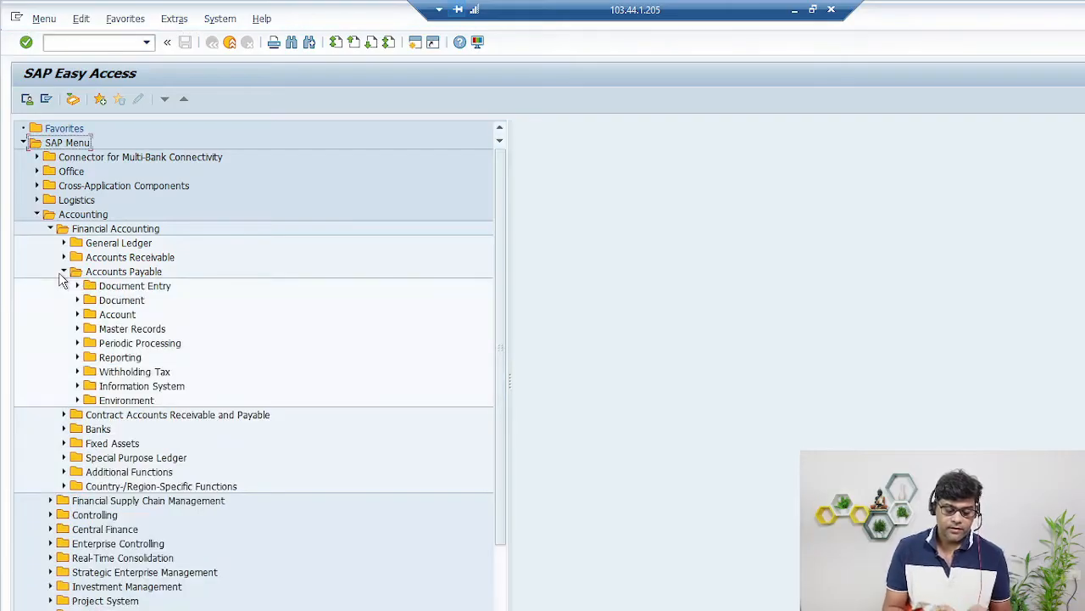
left_click(76, 330)
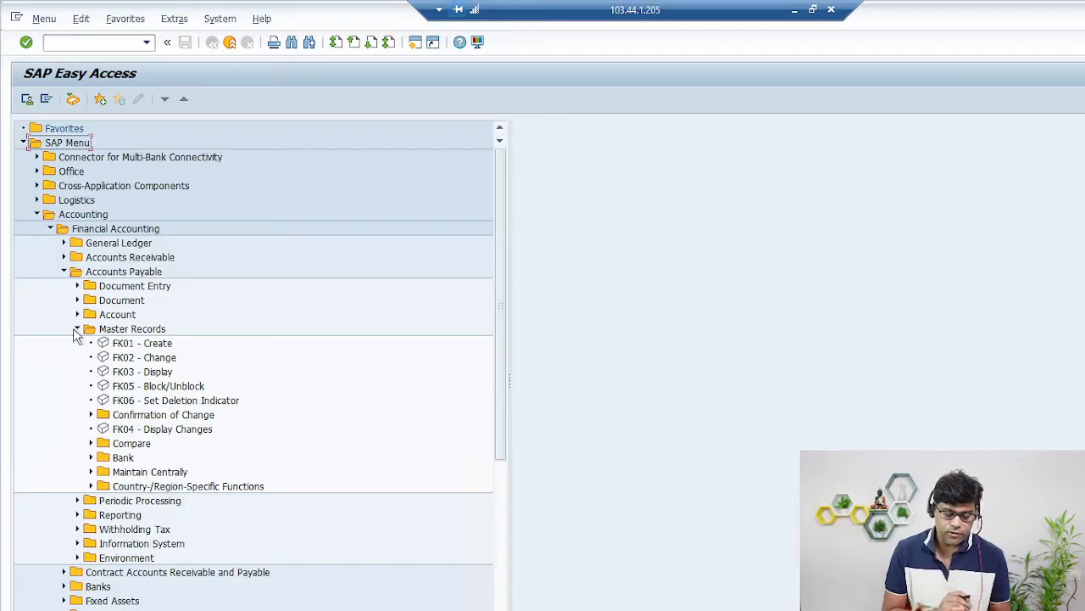
left_click(90, 471)
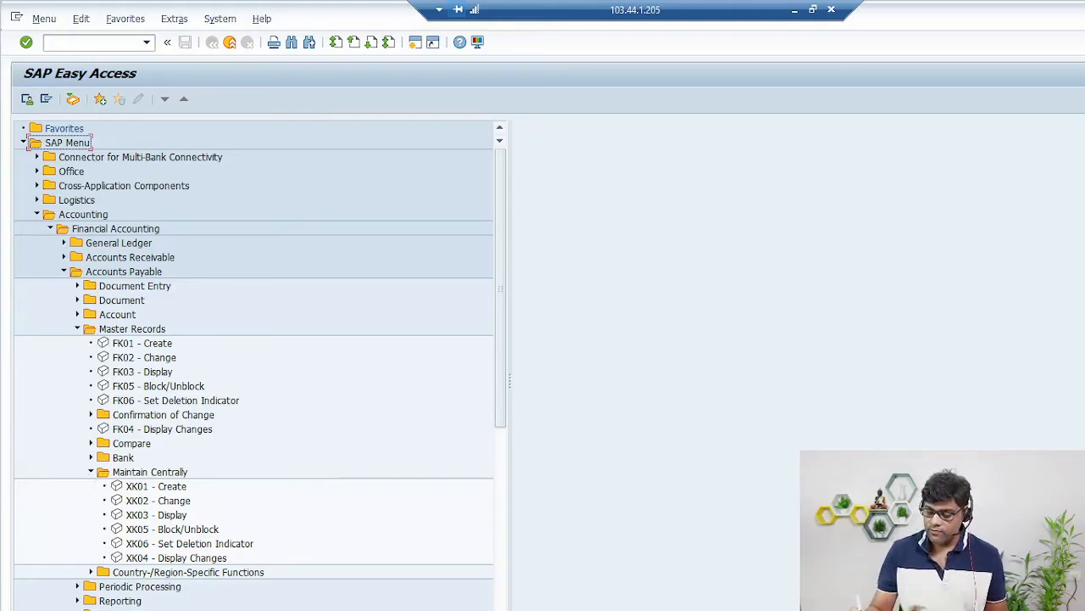
- Bracket the FK and XK lists and draw an arrow from a handwritten note to Master Records
mouse_move(269, 330)
left_mouse_down()
mouse_move(327, 485)
mouse_move(268, 512)
left_mouse_up()
mouse_move(415, 336)
left_mouse_down()
mouse_move(424, 357)
mouse_move(444, 345)
mouse_move(468, 359)
left_mouse_up()
left_click_drag(418, 390, 500, 355)
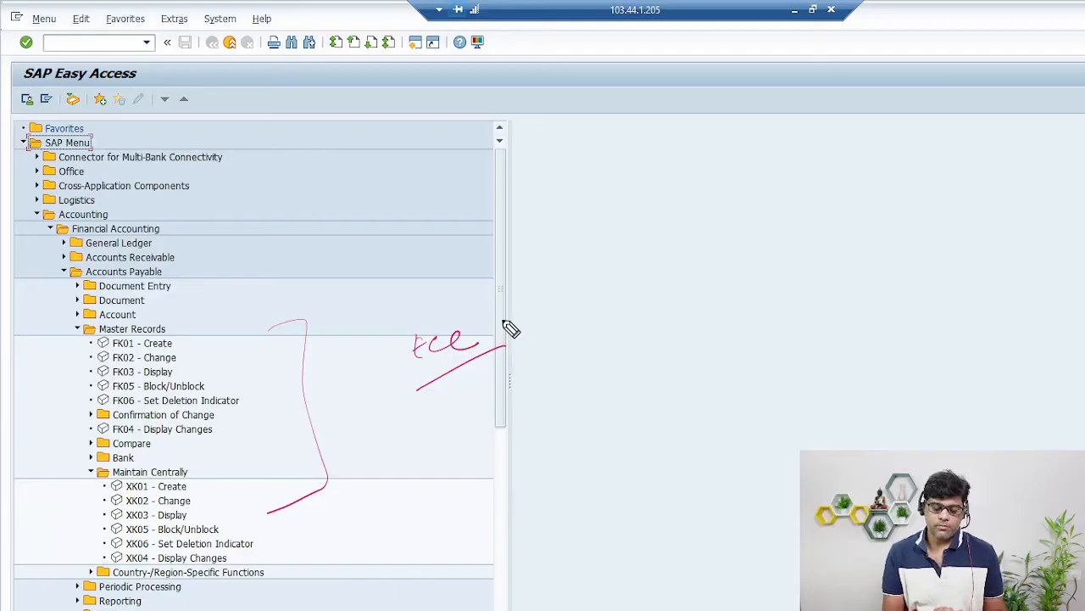
mouse_move(437, 307)
left_mouse_down()
mouse_move(178, 327)
mouse_move(204, 323)
left_mouse_up()
- Handwrite fk01, clear the annotations, and launch FK01 - Create
mouse_move(68, 35)
left_mouse_down()
mouse_move(48, 60)
mouse_move(95, 39)
left_mouse_up()
left_click_drag(104, 29, 106, 55)
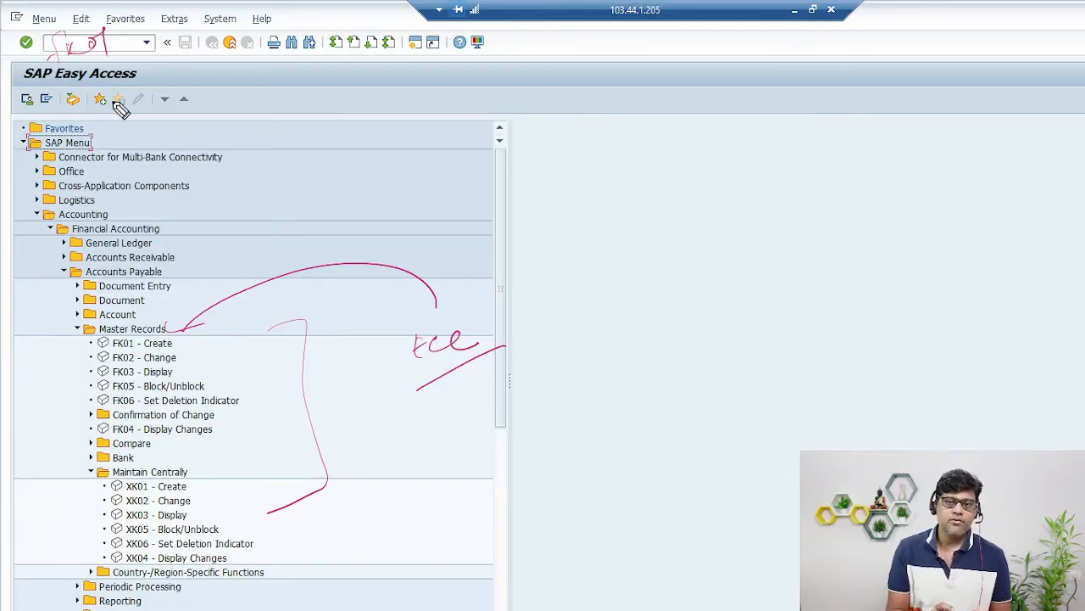
key("Escape")
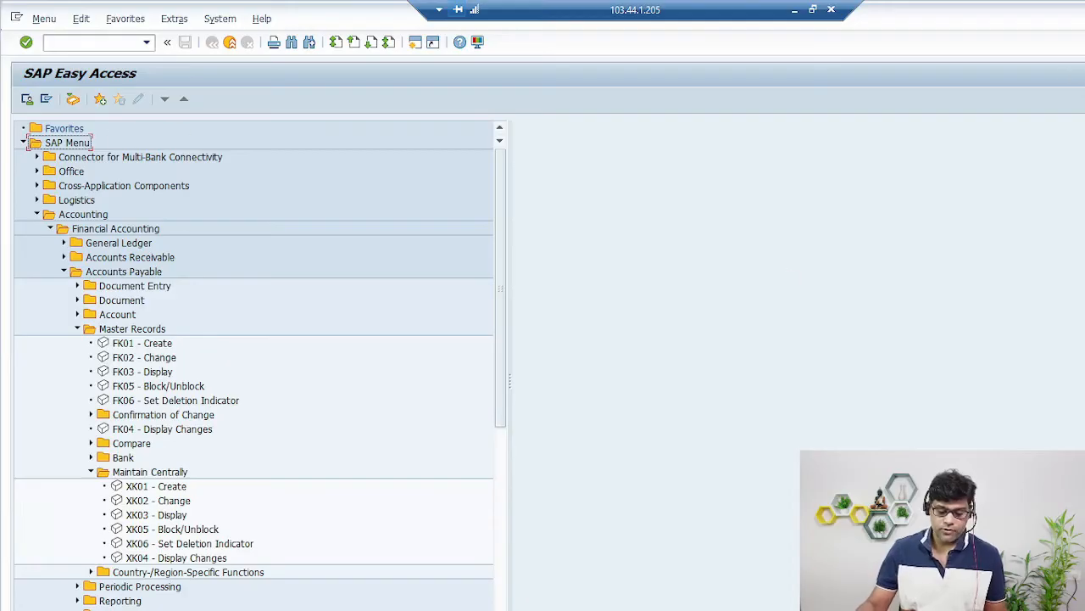
double_click(139, 351)
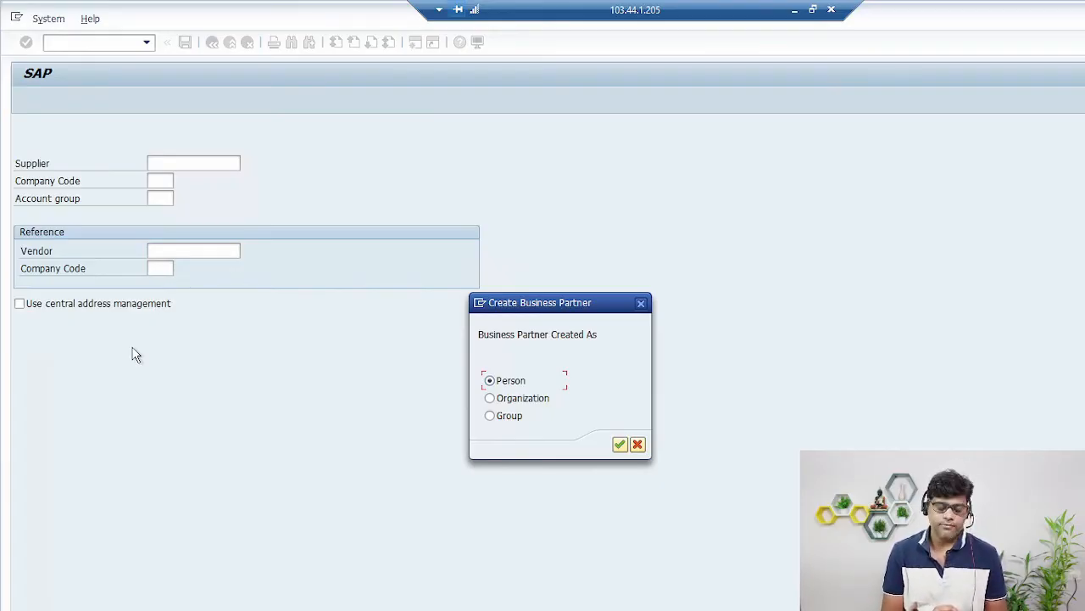
- Cancel the Create Business Partner prompt to back out of supplier creation
left_click(638, 446)
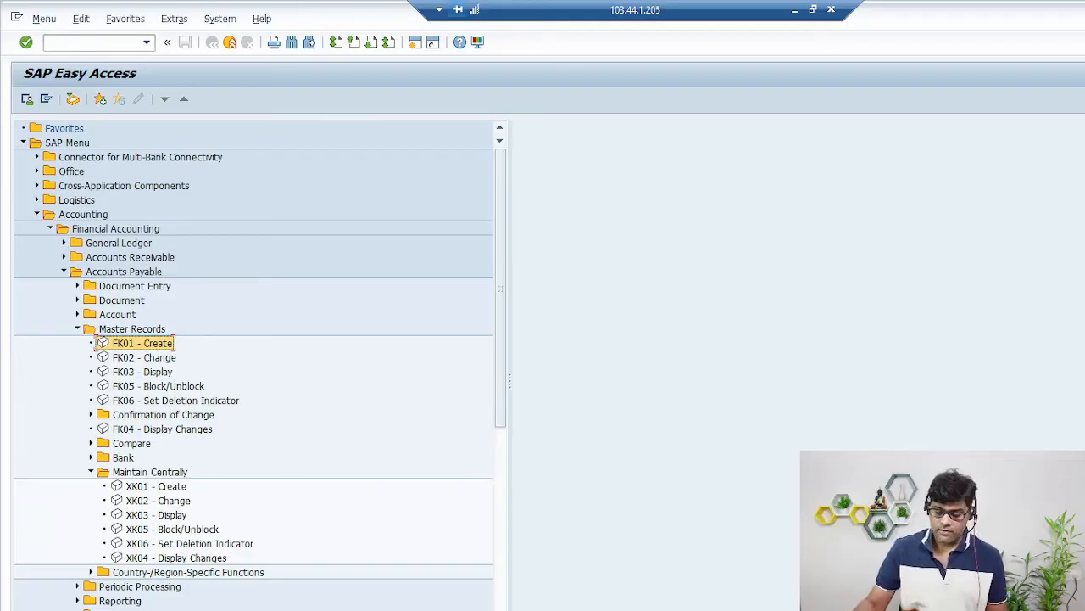
- Run fk01 from the command field, then switch to the remote session showing transaction BP
left_click(85, 42)
type("fk01")
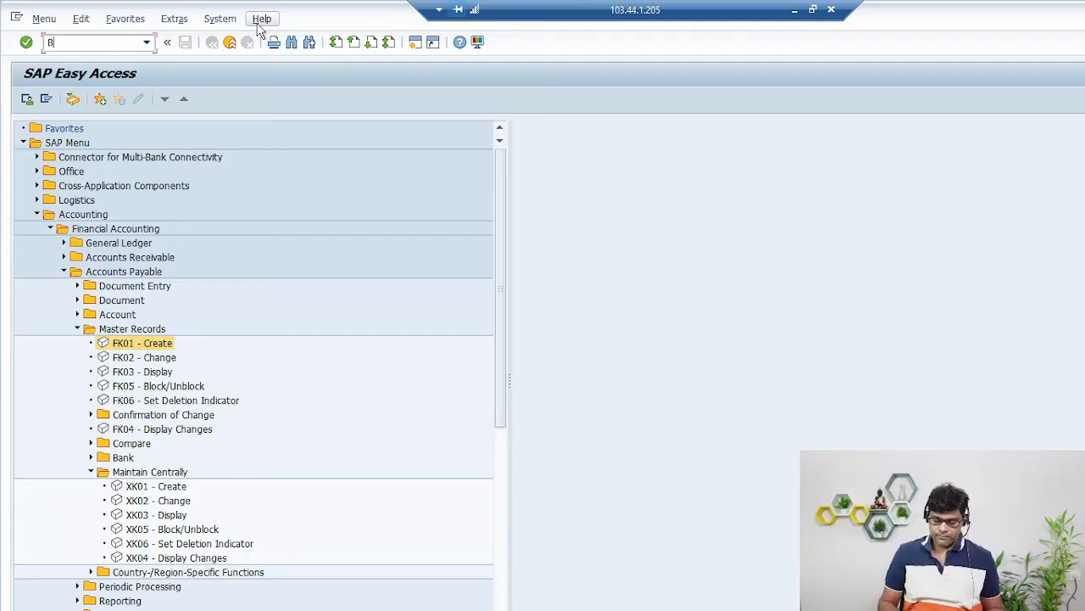
key("Return")
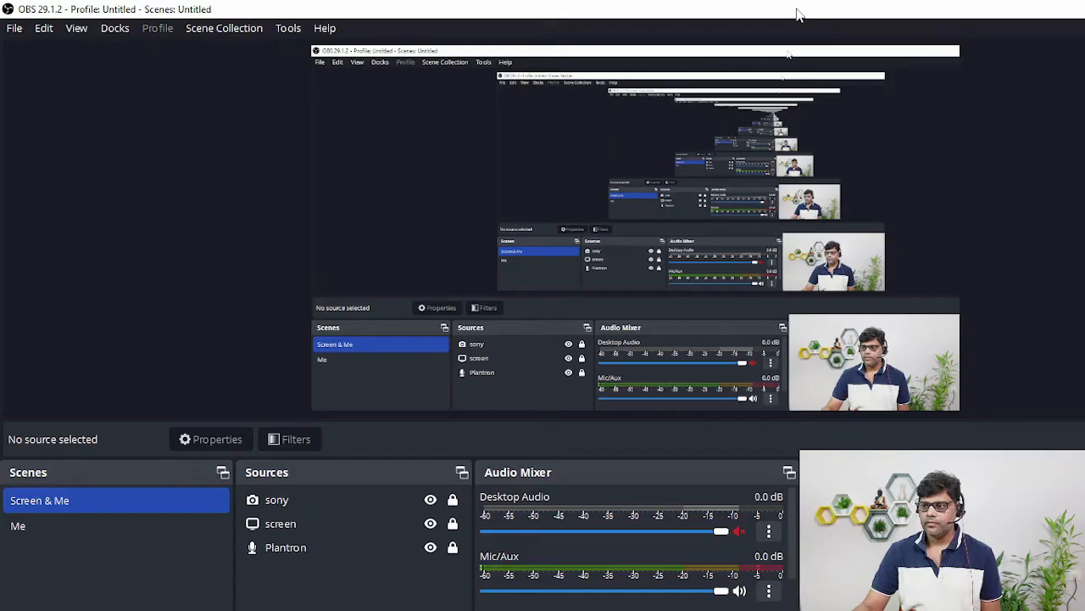
key("alt+Tab")
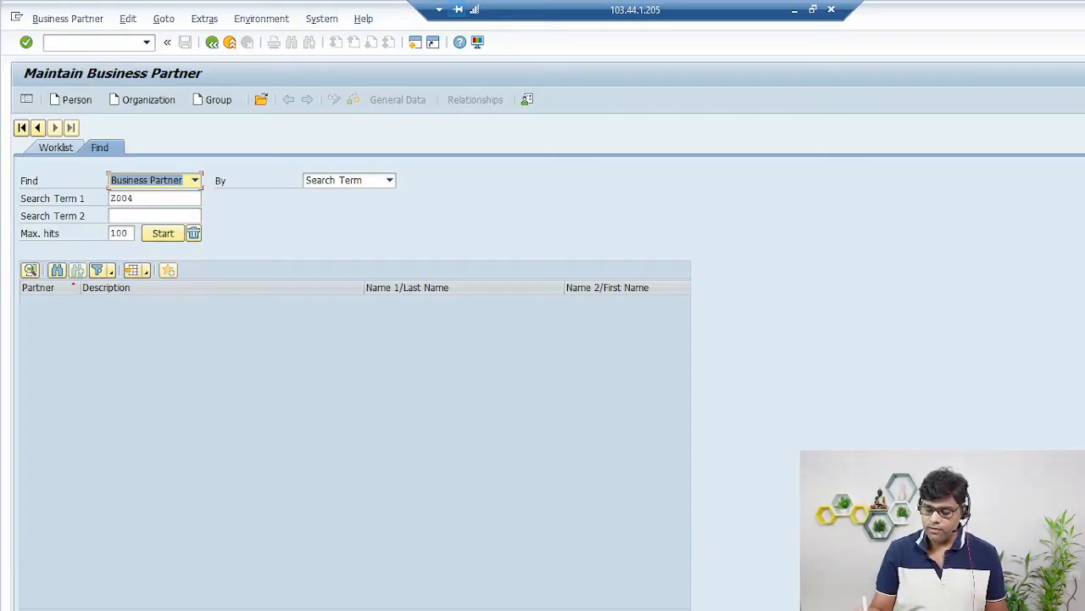
left_click_drag(92, 107, 89, 127)
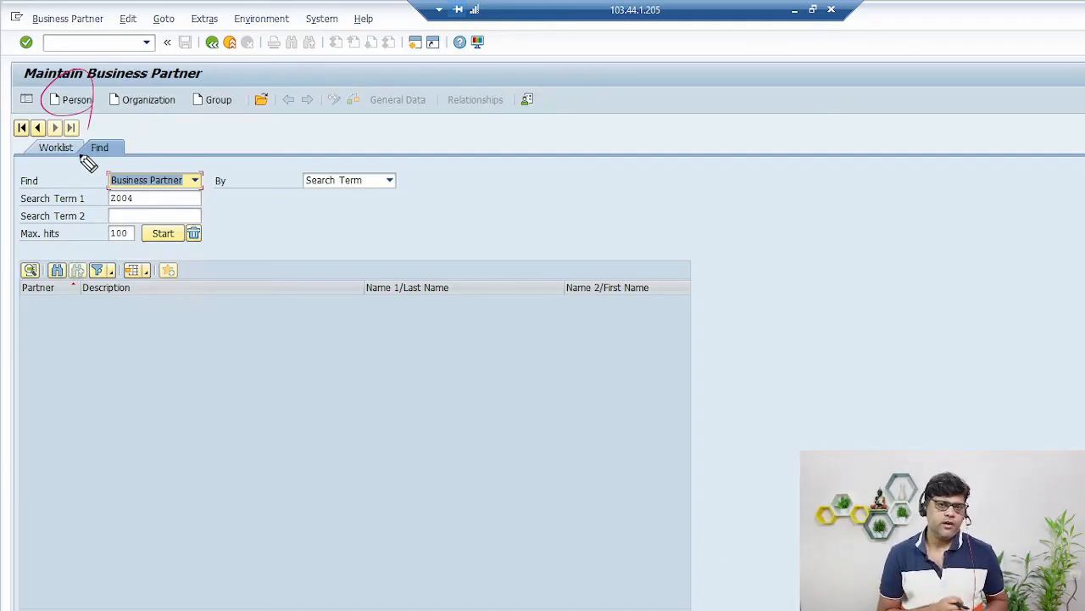
mouse_move(788, 260)
left_mouse_down()
mouse_move(820, 305)
mouse_move(916, 270)
left_mouse_up()
left_click_drag(819, 337, 985, 274)
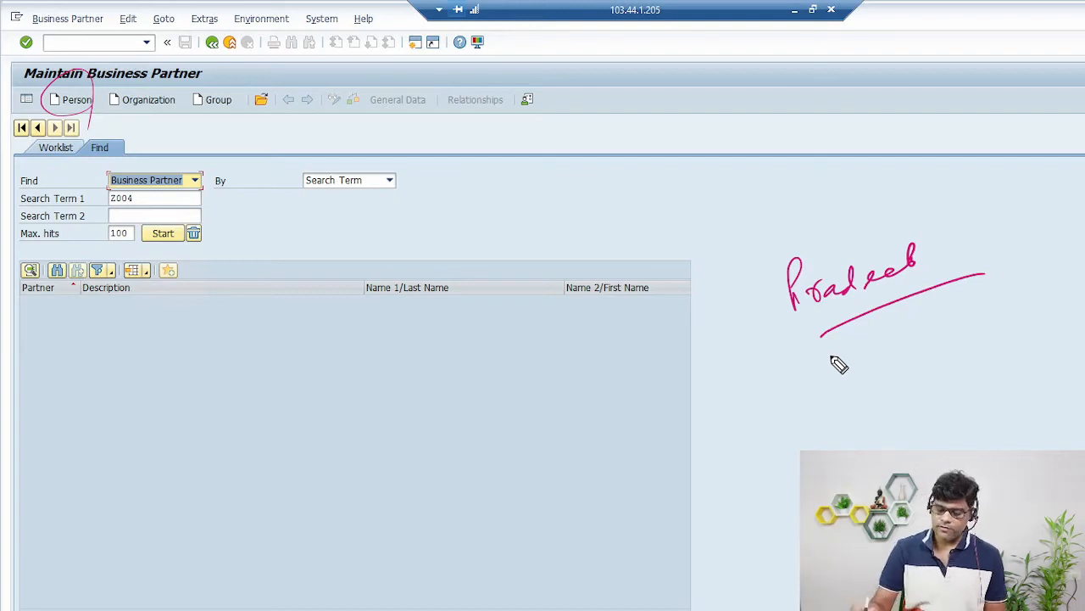
key("Escape")
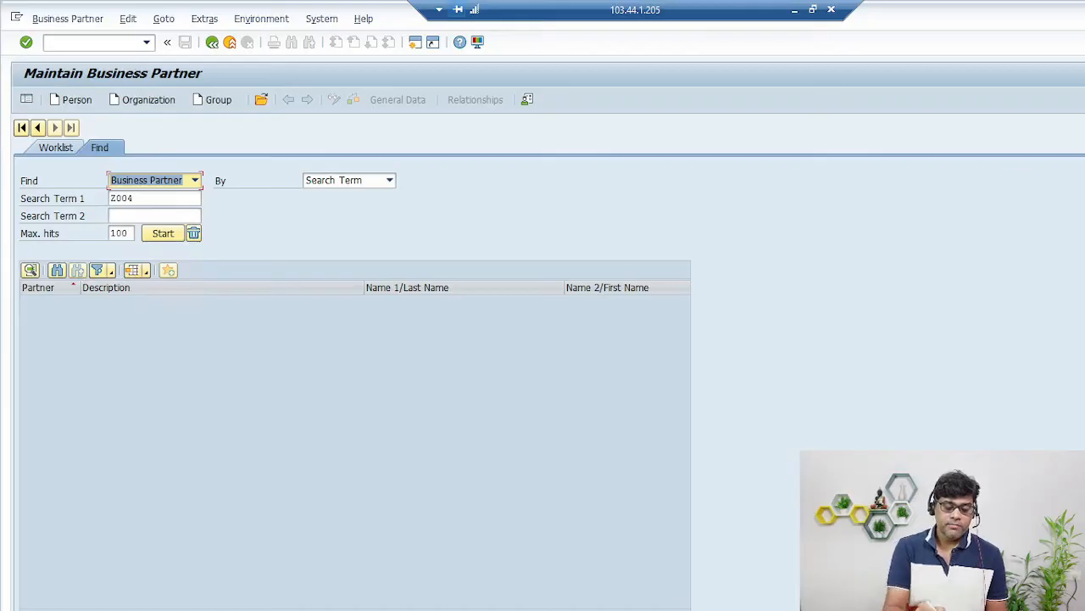
mouse_move(767, 199)
left_mouse_down()
mouse_move(839, 193)
mouse_move(868, 162)
mouse_move(928, 172)
left_mouse_up()
left_click_drag(837, 201, 967, 157)
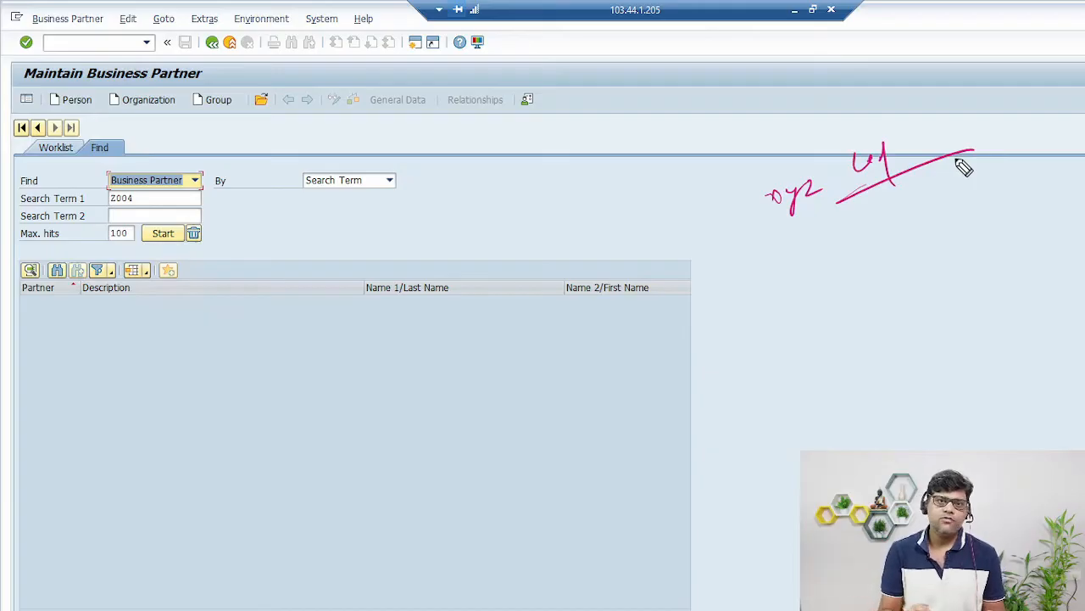
mouse_move(848, 281)
left_mouse_down()
mouse_move(882, 285)
mouse_move(951, 251)
mouse_move(997, 246)
left_mouse_up()
mouse_move(851, 327)
left_mouse_down()
mouse_move(1044, 267)
mouse_move(1060, 251)
left_mouse_up()
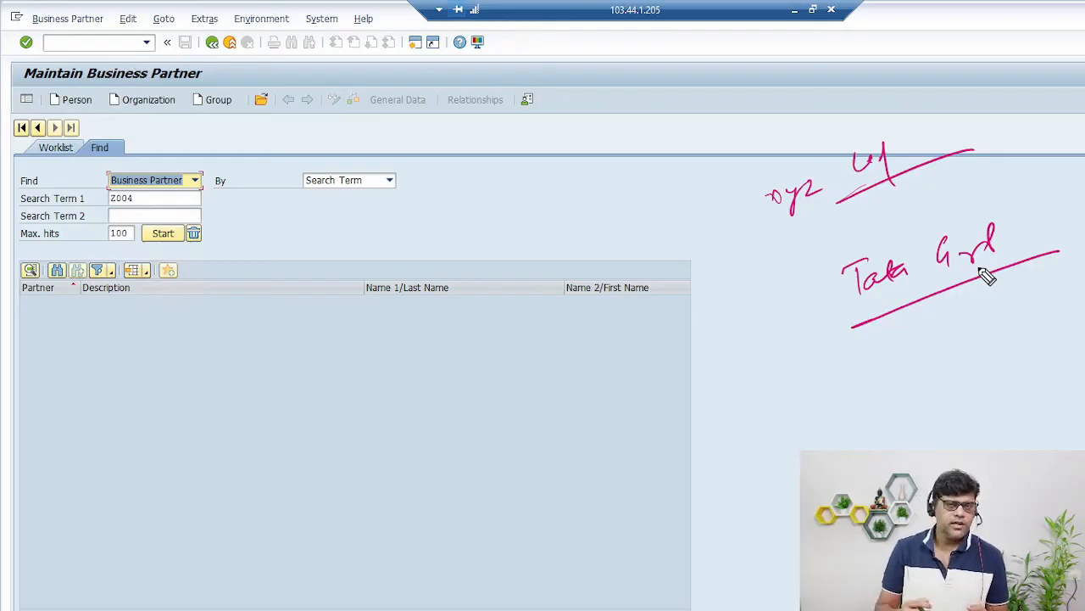
key("Escape")
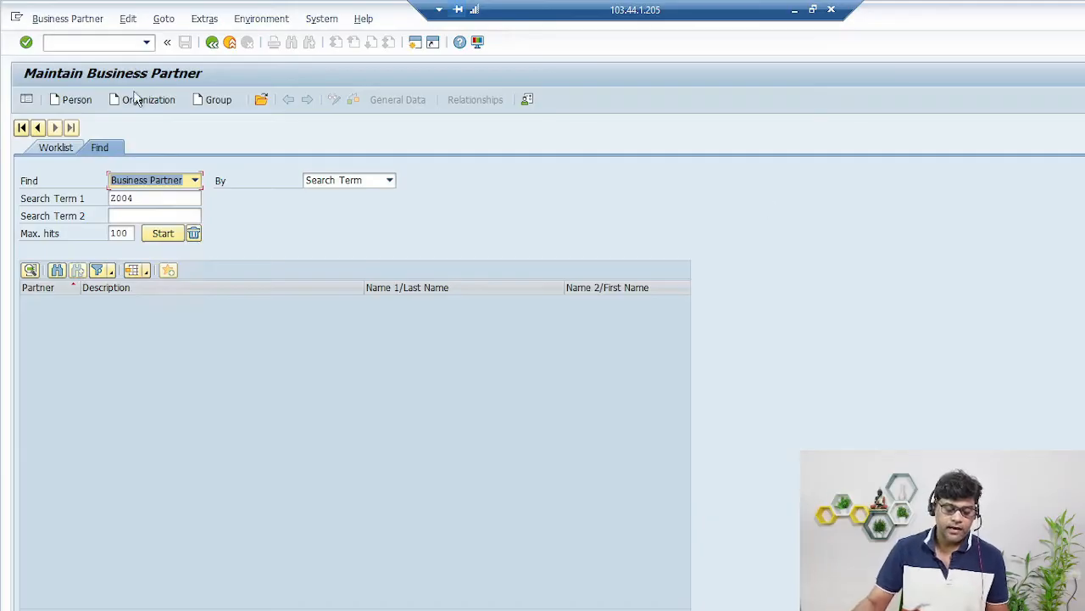
left_click(150, 97)
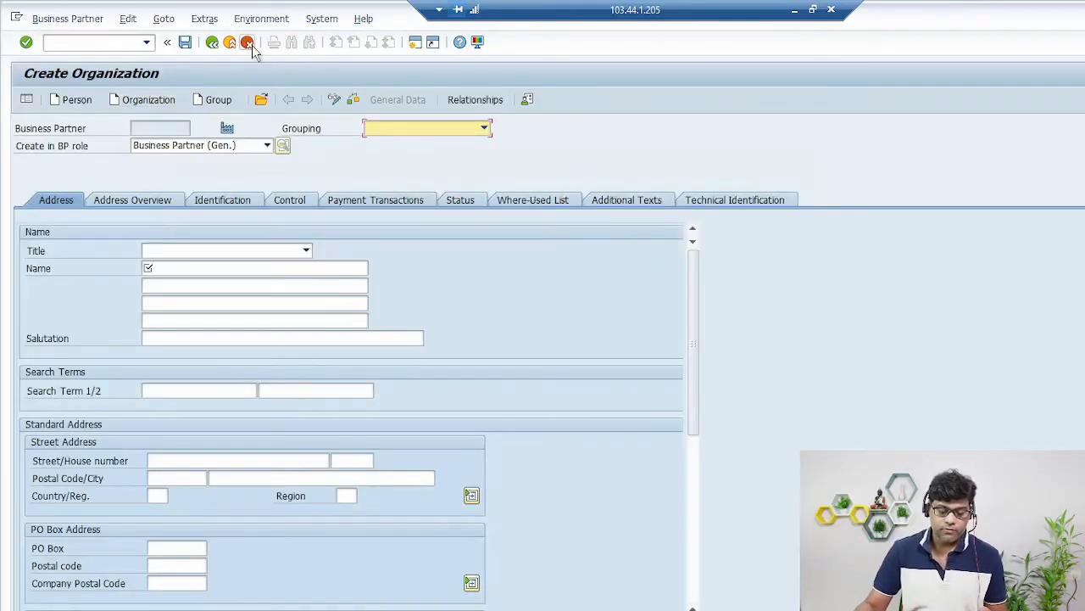
- Discard the unsaved organization form, exit to Easy Access, and rerun transaction BP
left_click(249, 45)
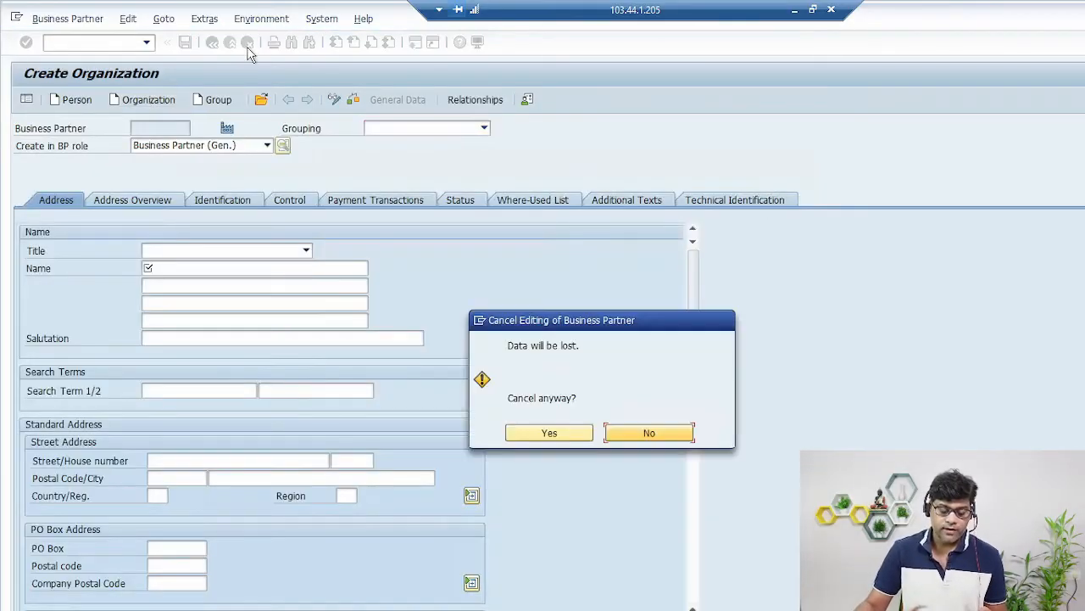
left_click(556, 434)
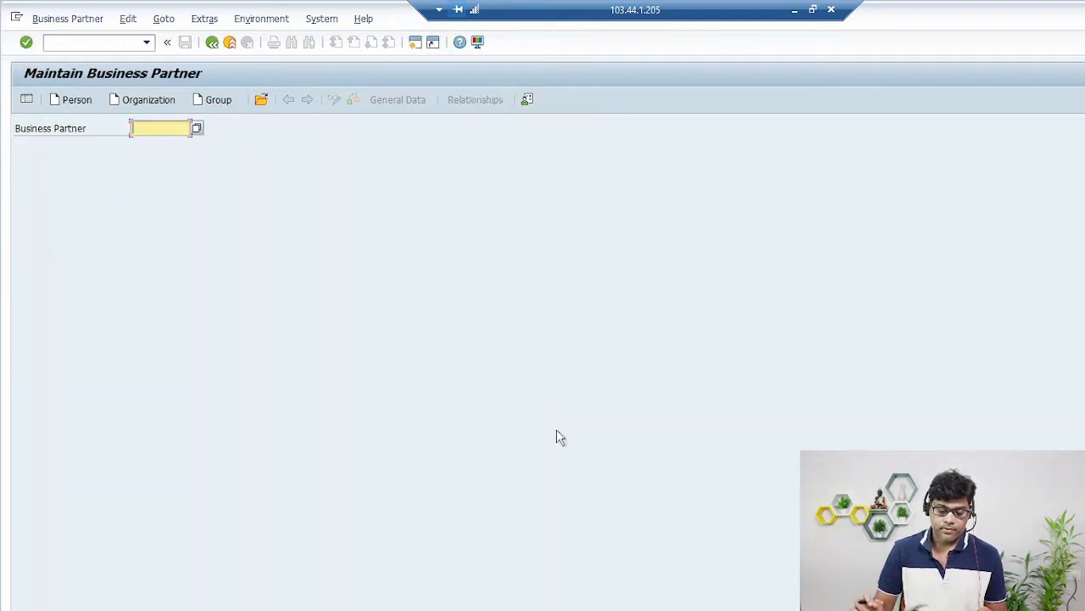
left_click(81, 44)
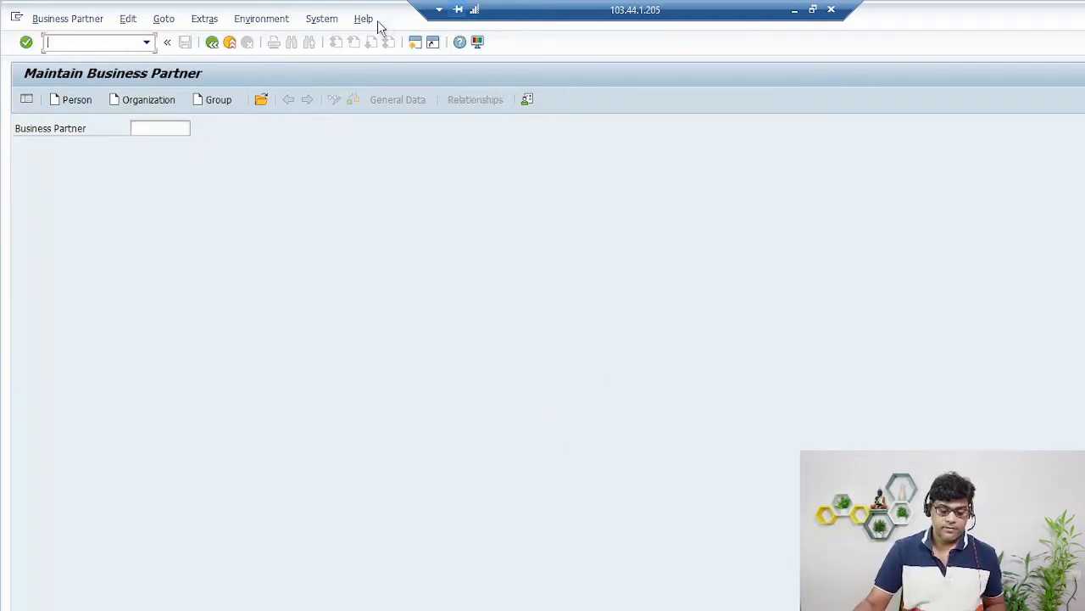
left_click(230, 42)
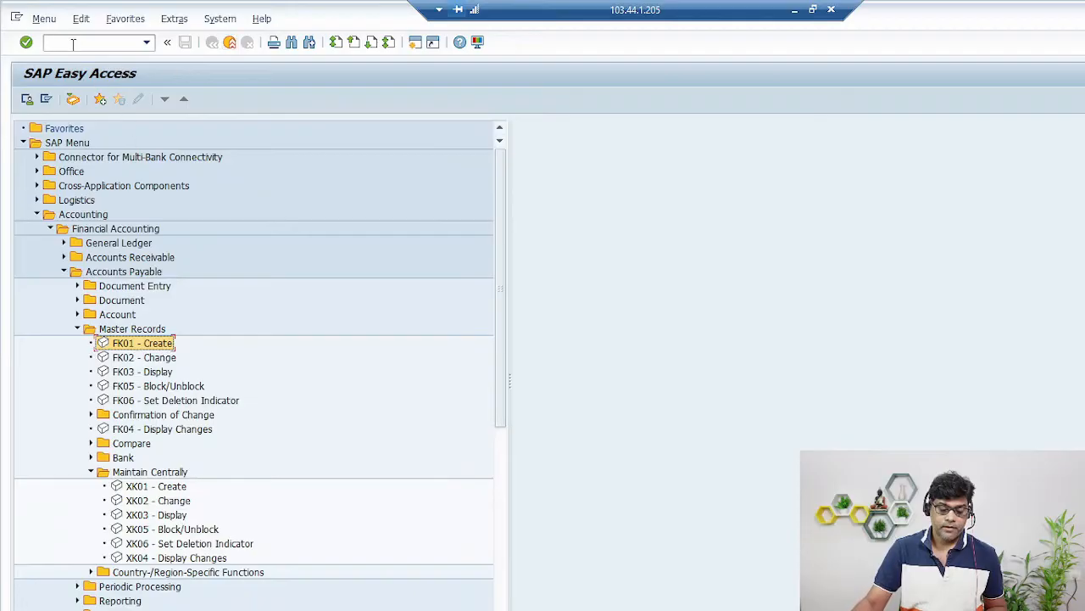
type("BP")
key("Return")
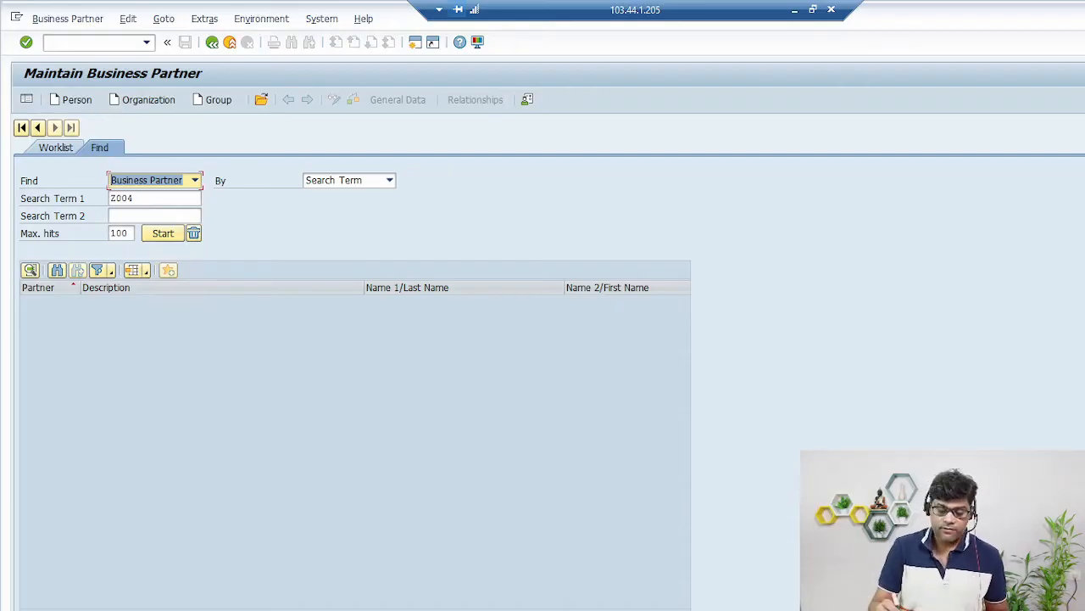
- Circle the Organization option, note Z005, open a blank Create Organization form, and minimize the window
left_click_drag(170, 109, 171, 129)
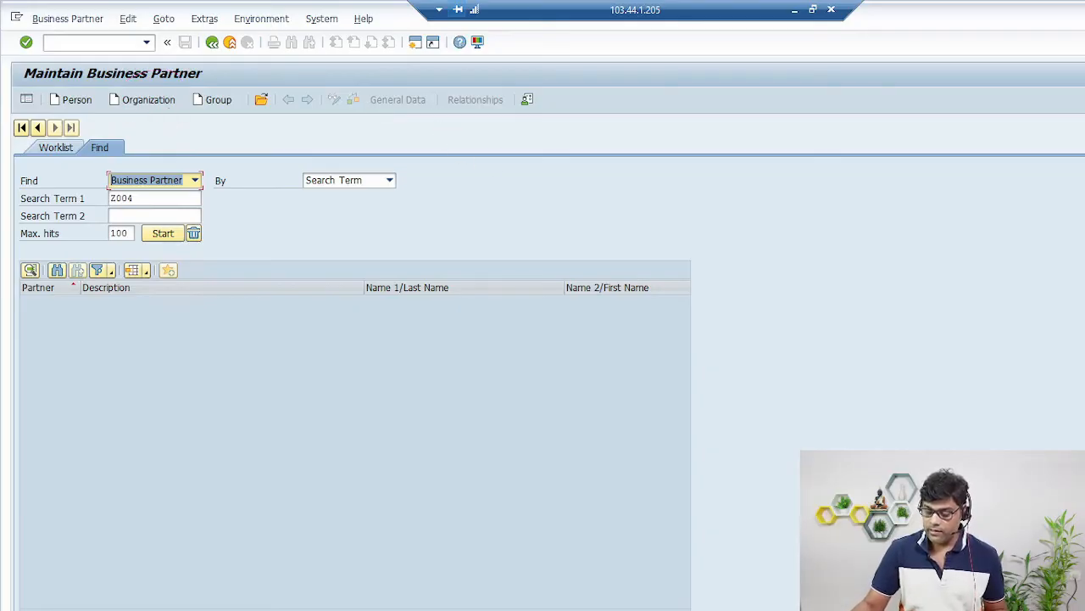
mouse_move(835, 166)
left_mouse_down()
mouse_move(848, 199)
mouse_move(879, 172)
mouse_move(921, 179)
mouse_move(840, 224)
mouse_move(895, 249)
left_mouse_up()
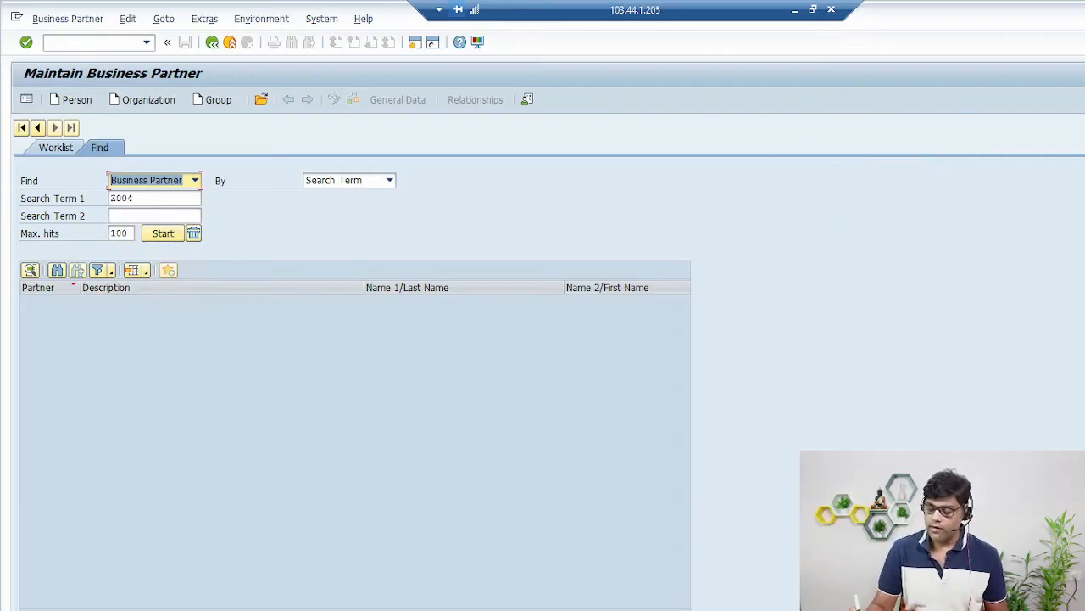
left_click(161, 105)
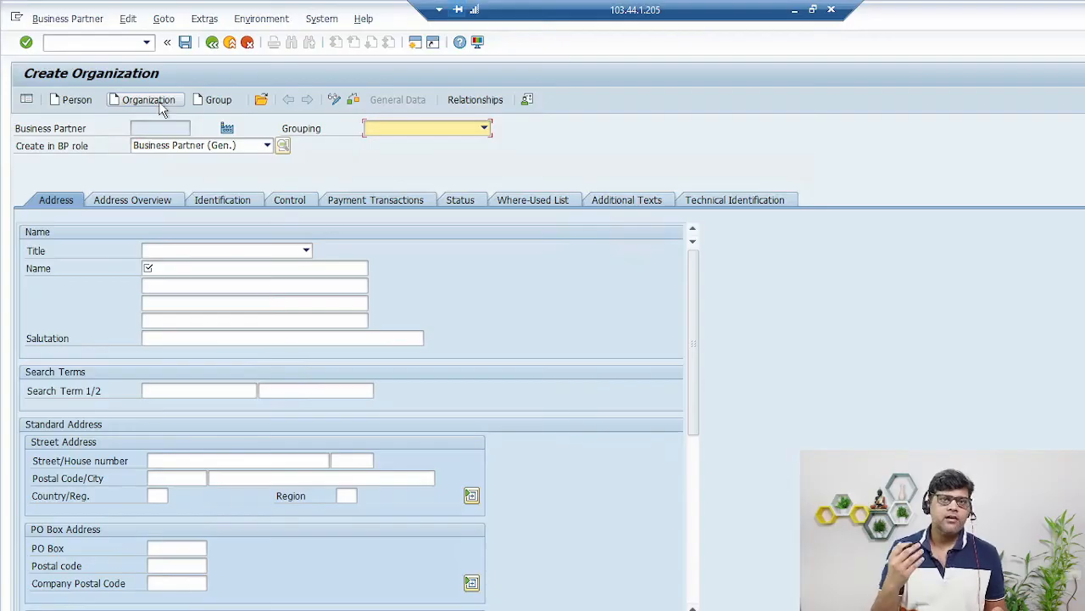
left_click(794, 11)
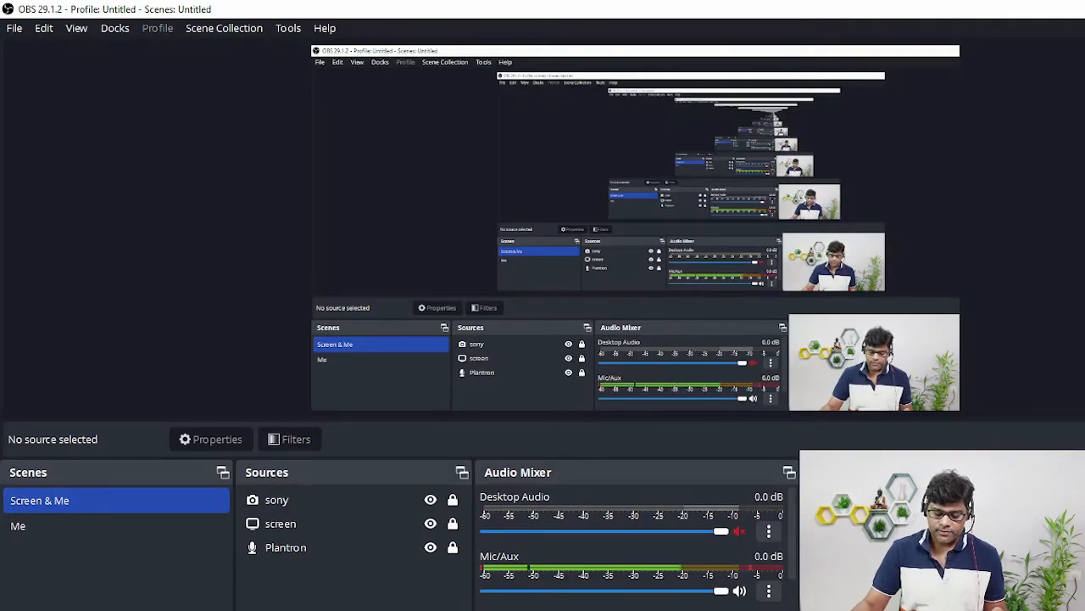
- In red ink, draw a box near the top of slide 4 labelled BP general info
key("alt+Tab")
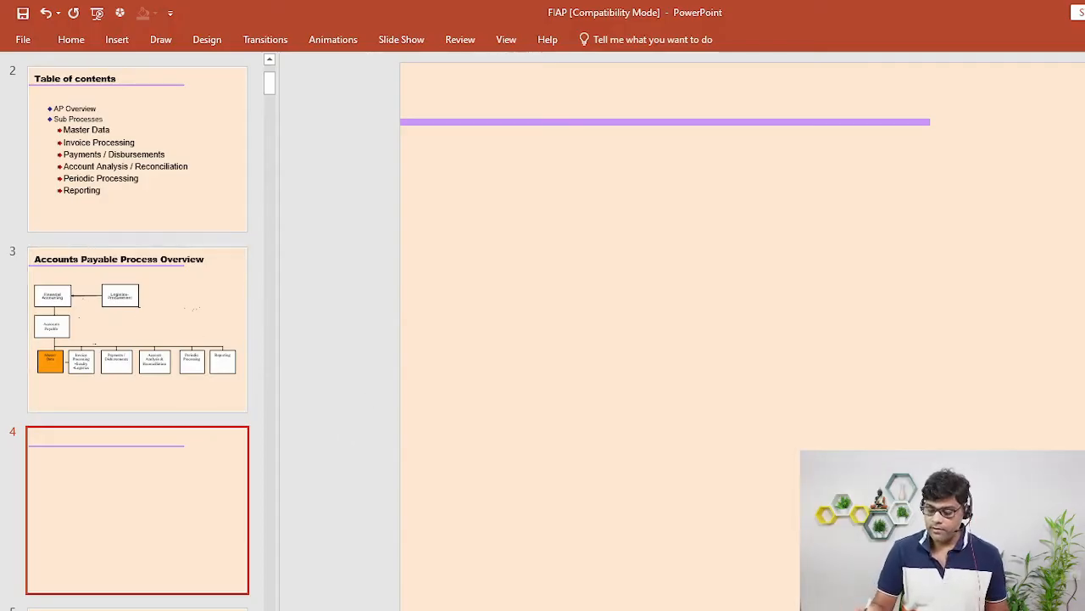
left_click(161, 40)
left_click_drag(698, 154, 693, 184)
mouse_move(699, 152)
left_mouse_down()
mouse_move(778, 140)
mouse_move(828, 215)
left_mouse_up()
left_click_drag(720, 219, 868, 187)
left_click_drag(874, 149, 871, 163)
mouse_move(873, 147)
left_mouse_down()
mouse_move(889, 166)
mouse_move(907, 153)
left_mouse_up()
left_click_drag(910, 150, 907, 176)
left_click_drag(970, 127, 965, 158)
mouse_move(975, 148)
left_mouse_down()
mouse_move(1058, 138)
mouse_move(1067, 155)
mouse_move(1084, 141)
left_mouse_up()
left_click(1009, 143)
- Draw a labelled lower box with 'Role' written beneath it
left_click_drag(526, 285, 526, 317)
left_click_drag(526, 276, 678, 244)
left_click_drag(678, 244, 683, 322)
left_click_drag(568, 336, 766, 281)
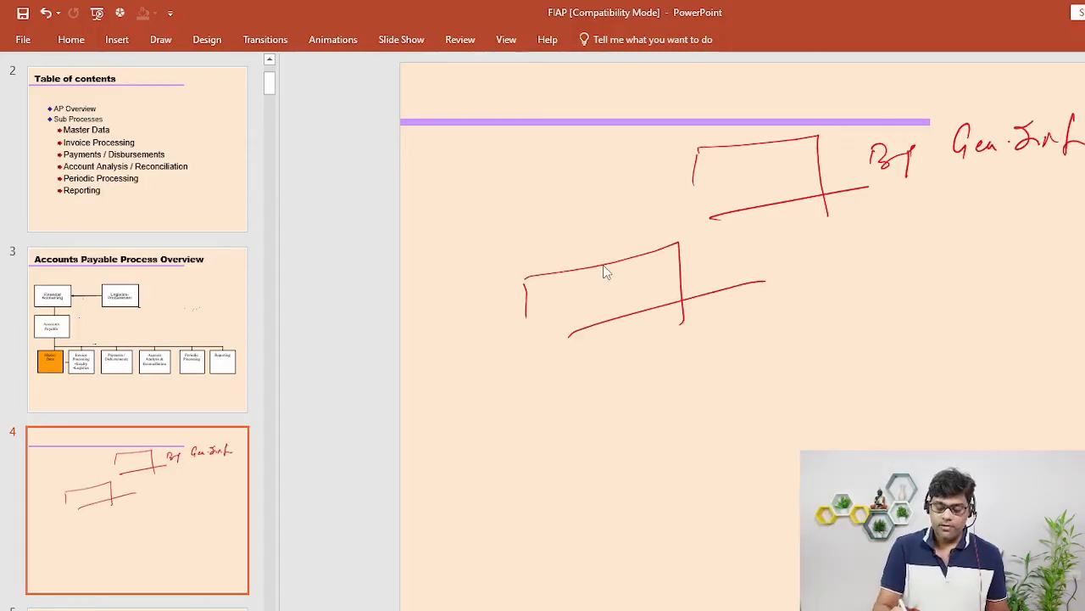
mouse_move(559, 292)
left_mouse_down()
mouse_move(560, 310)
mouse_move(567, 284)
mouse_move(587, 326)
mouse_move(673, 280)
left_mouse_up()
mouse_move(580, 348)
left_mouse_down()
mouse_move(604, 363)
mouse_move(692, 337)
left_mouse_up()
- Draw a Log Role box to the right and an arrow pointing to the top box
left_click_drag(830, 238, 832, 259)
mouse_move(832, 227)
left_mouse_down()
mouse_move(949, 200)
mouse_move(957, 279)
left_mouse_up()
left_click_drag(882, 280, 1053, 241)
mouse_move(865, 232)
left_mouse_down()
mouse_move(897, 246)
mouse_move(904, 265)
left_mouse_up()
mouse_move(950, 213)
left_mouse_down()
mouse_move(975, 231)
mouse_move(1044, 217)
left_mouse_up()
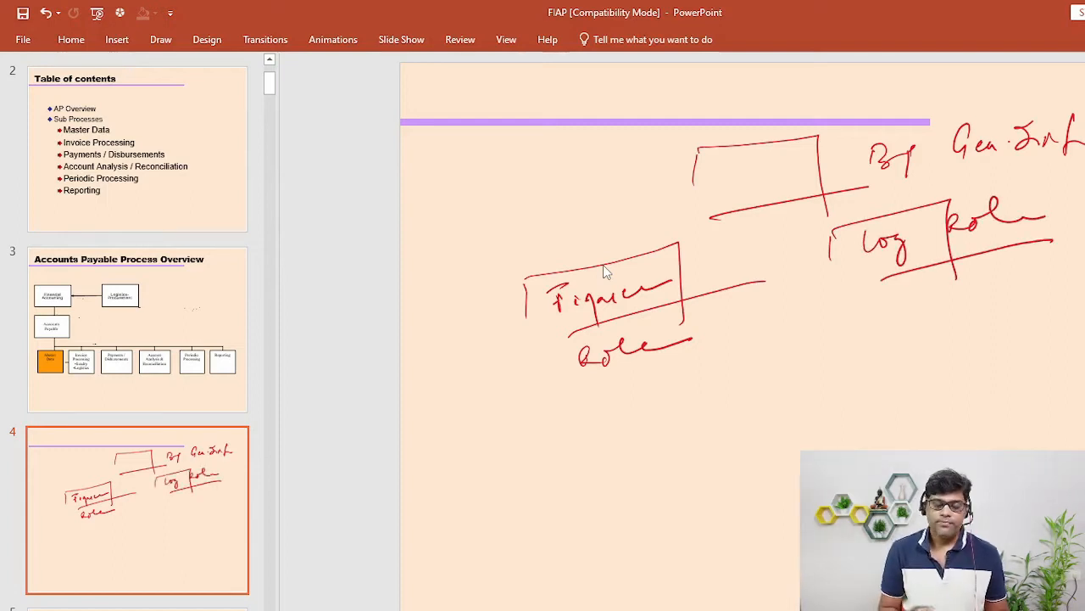
left_click_drag(589, 207, 659, 182)
mouse_move(641, 177)
left_mouse_down()
mouse_move(659, 181)
mouse_move(653, 198)
left_mouse_up()
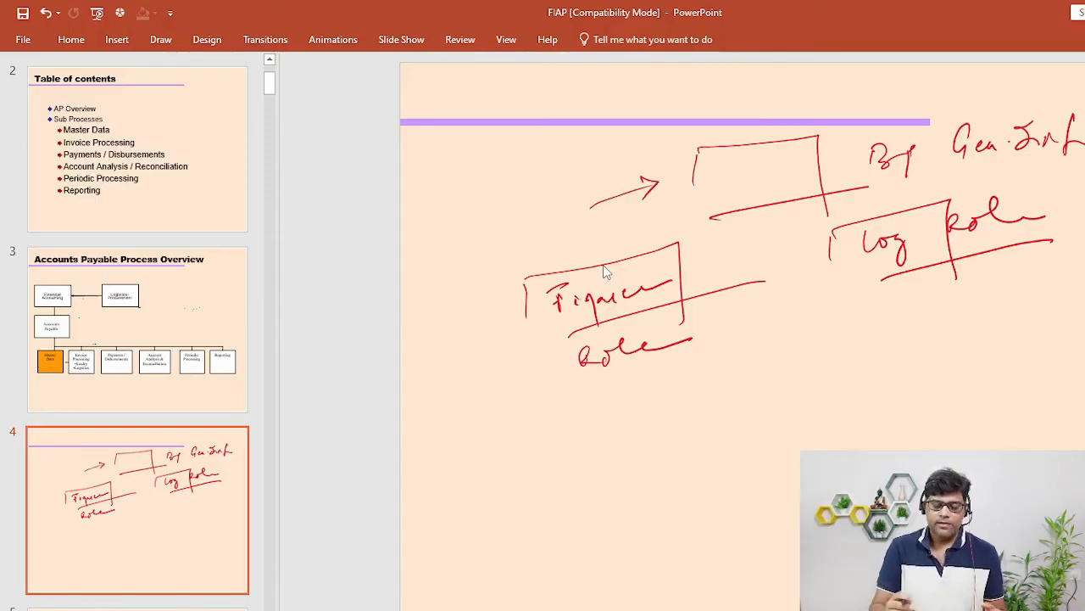
- Write a role code under Role, cross it out, and replace it with FLVN00
mouse_move(566, 395)
left_mouse_down()
mouse_move(575, 426)
mouse_move(587, 403)
left_mouse_up()
mouse_move(595, 386)
left_mouse_down()
mouse_move(610, 408)
mouse_move(640, 392)
left_mouse_up()
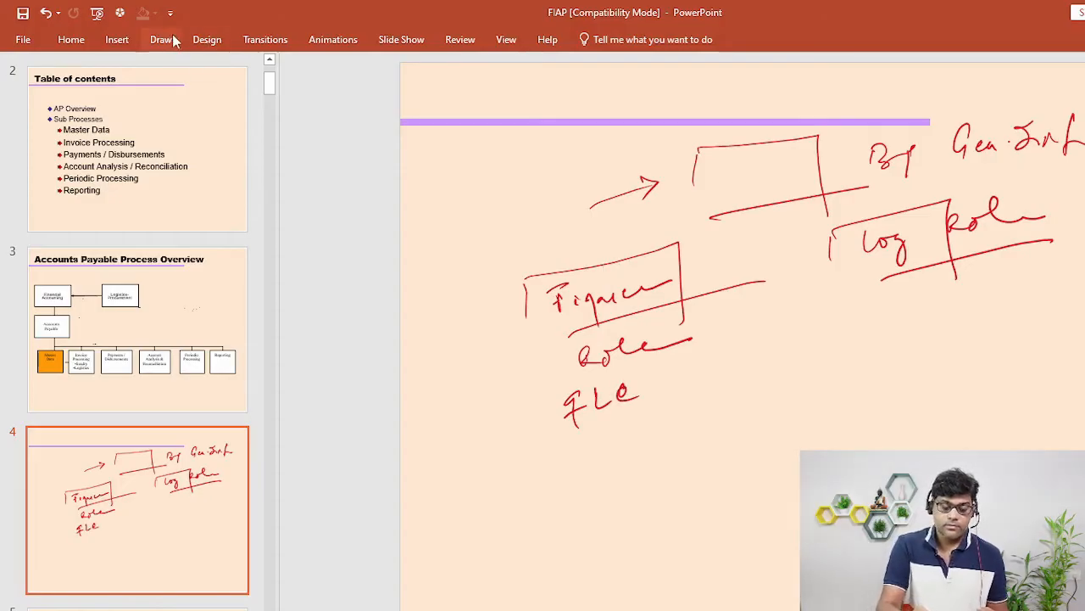
mouse_move(566, 417)
left_mouse_down()
mouse_move(646, 390)
mouse_move(665, 400)
left_mouse_up()
mouse_move(653, 404)
left_mouse_down()
mouse_move(651, 434)
mouse_move(702, 396)
mouse_move(761, 378)
left_mouse_up()
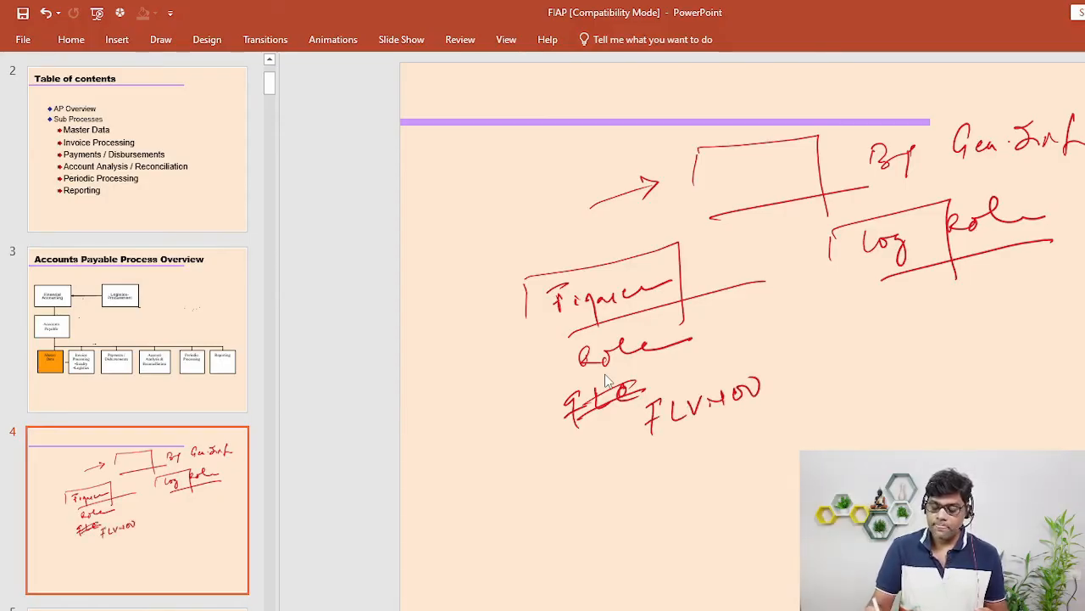
- Write FLVN01 under Log Role and box and underline it
mouse_move(926, 311)
left_mouse_down()
mouse_move(913, 338)
mouse_move(948, 320)
left_mouse_up()
left_click_drag(951, 309, 981, 302)
left_click_drag(965, 312, 999, 314)
mouse_move(1004, 293)
left_mouse_down()
mouse_move(1016, 292)
mouse_move(1016, 320)
left_mouse_up()
left_click_drag(900, 316, 897, 337)
mouse_move(902, 297)
left_mouse_down()
mouse_move(1022, 273)
mouse_move(1036, 332)
left_mouse_up()
left_click_drag(928, 362, 1075, 315)
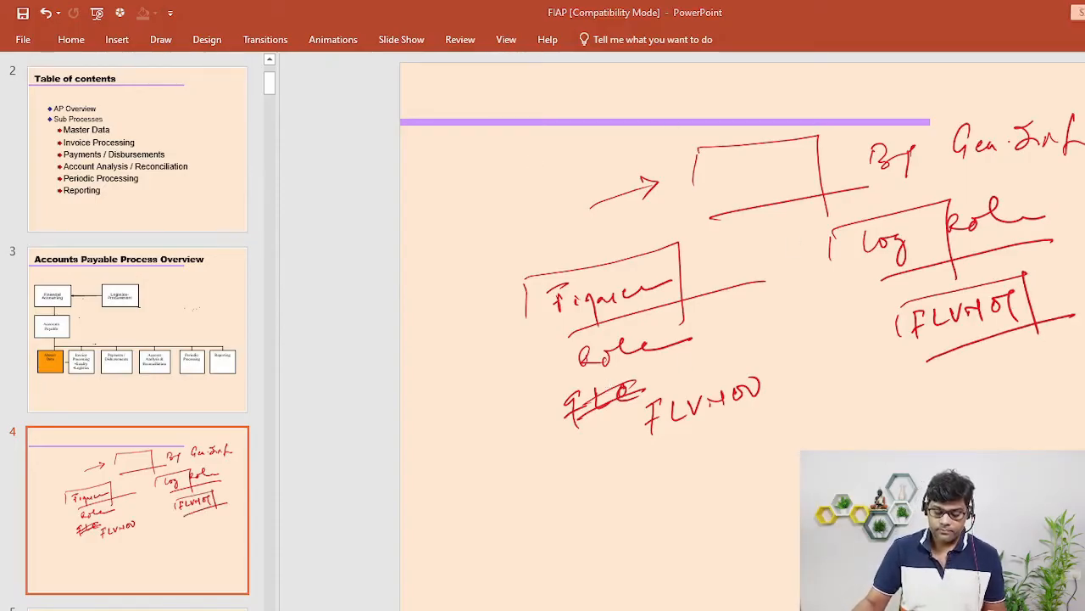
key("alt+Tab")
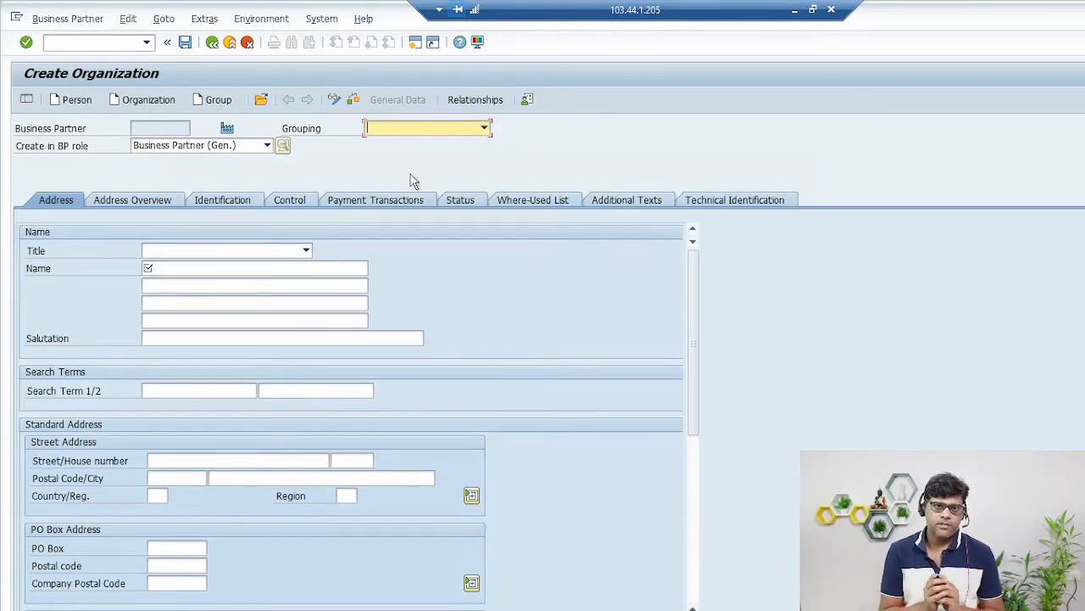
- Pick Z005 Vend Bus Partner from the Grouping list, then bring up the title choices
left_click(426, 133)
left_click_drag(482, 194, 488, 280)
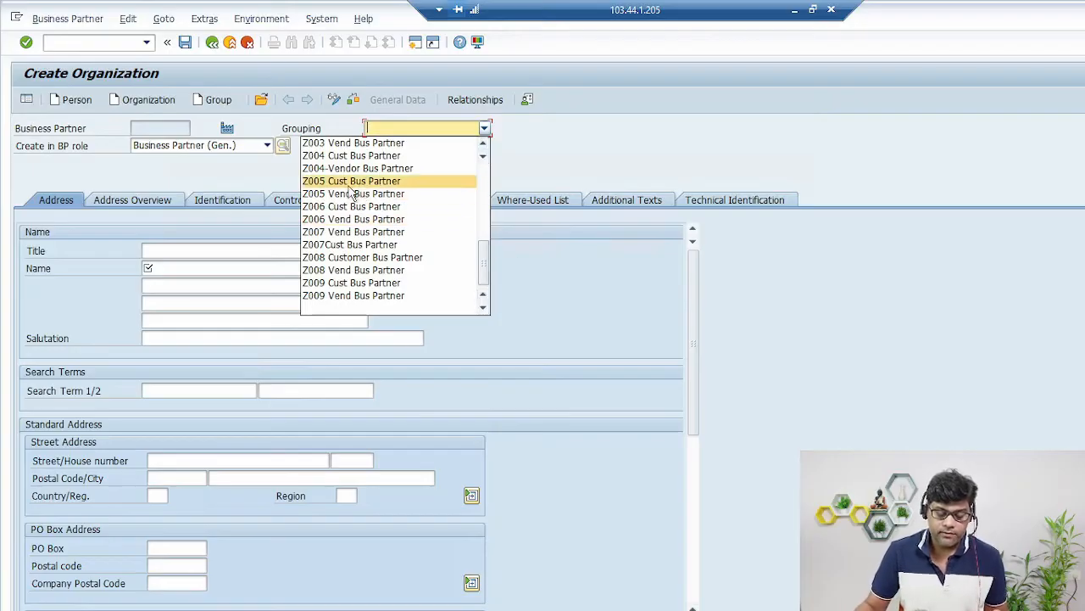
left_click(342, 194)
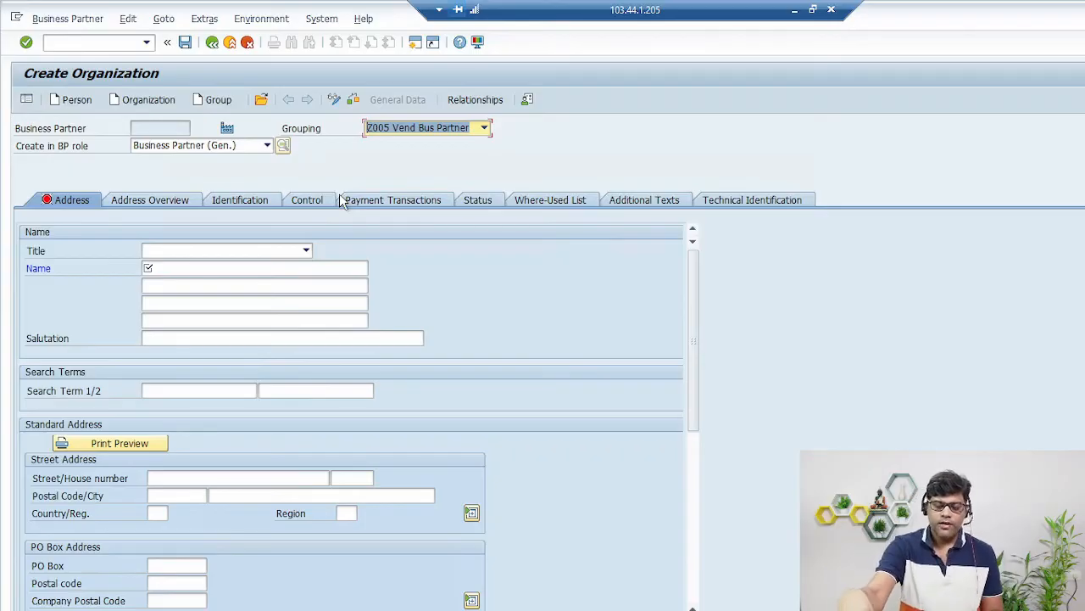
left_click(208, 250)
- Set the title to Company and correct the organization name to VBL Enterprise Ltd
left_click(201, 261)
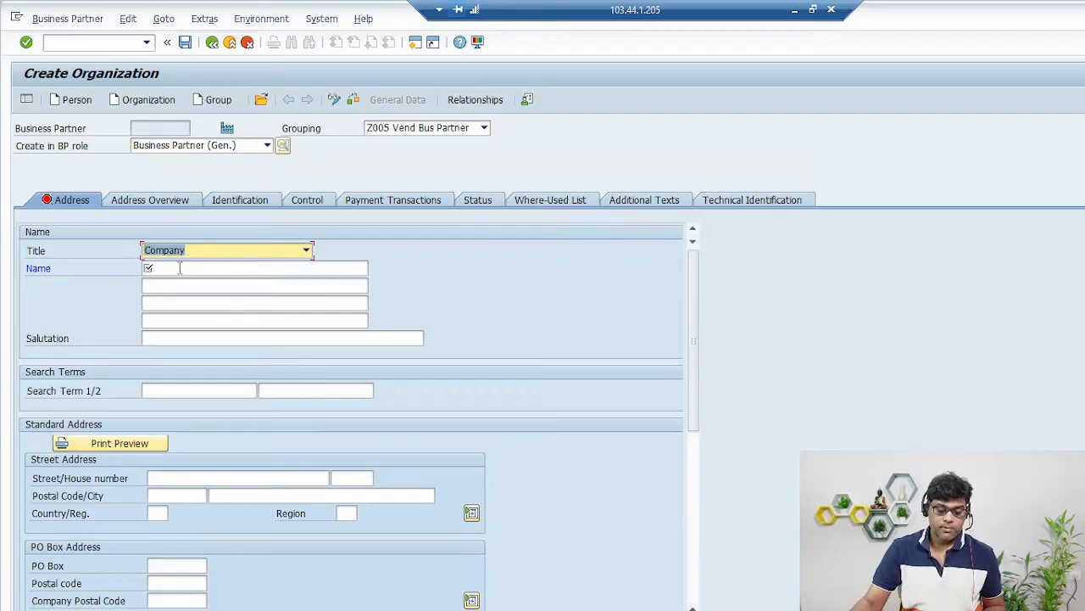
left_click(180, 268)
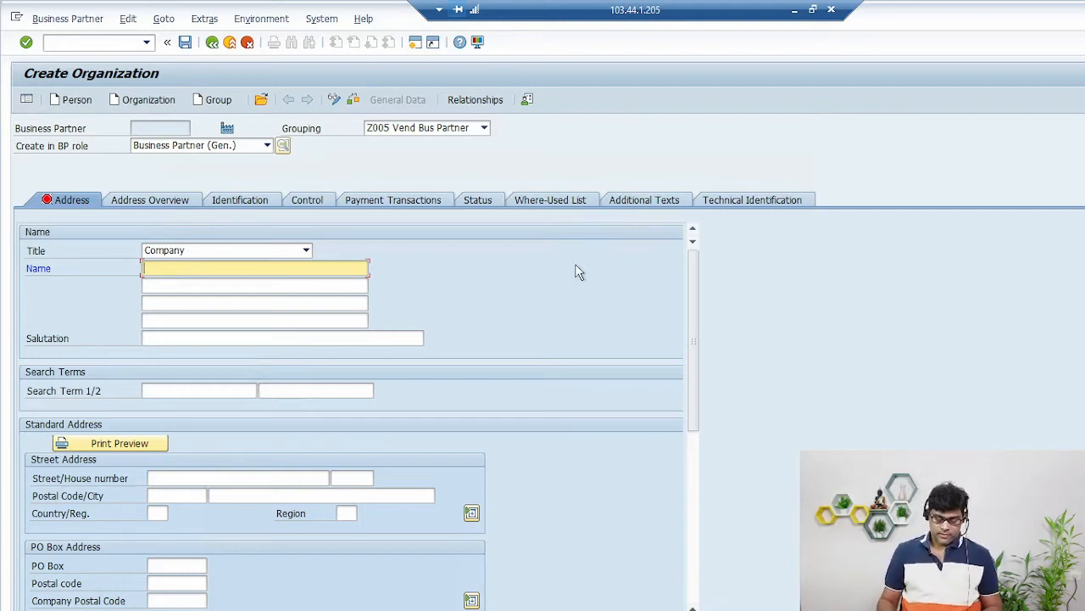
type("vbl")
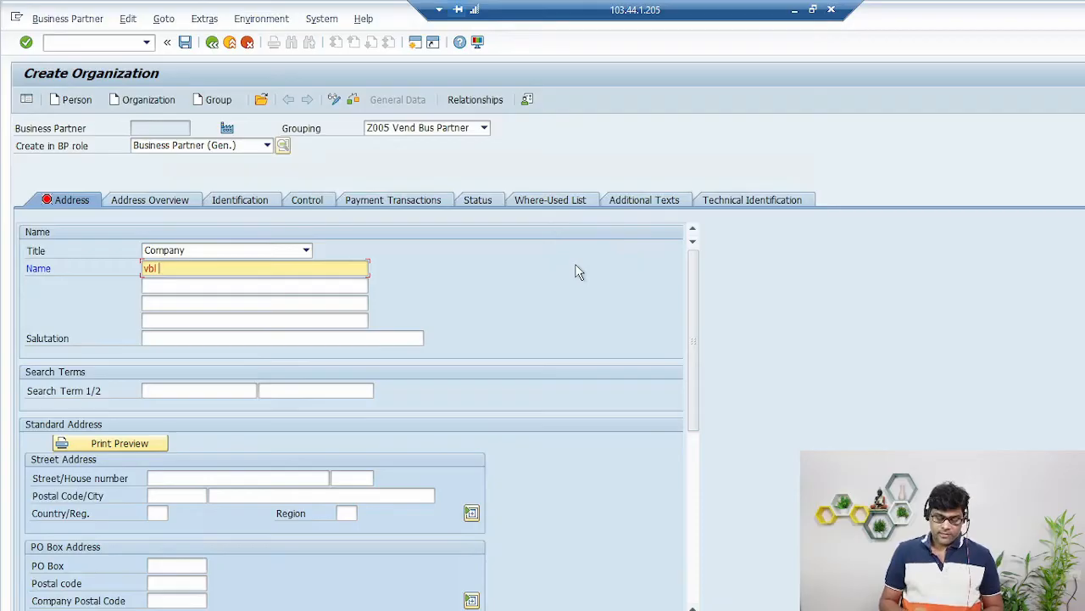
type(" eNTR")
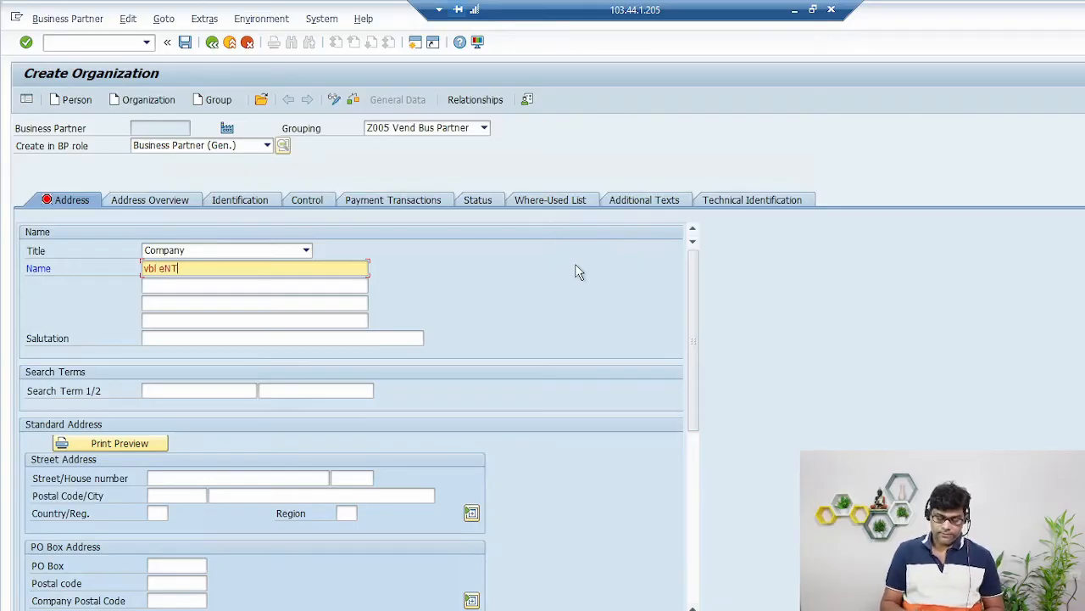
key("BackSpace")
key("BackSpace")
key("BackSpace")
key("BackSpace")
key("BackSpace")
key("BackSpace")
key("BackSpace")
key("BackSpace")
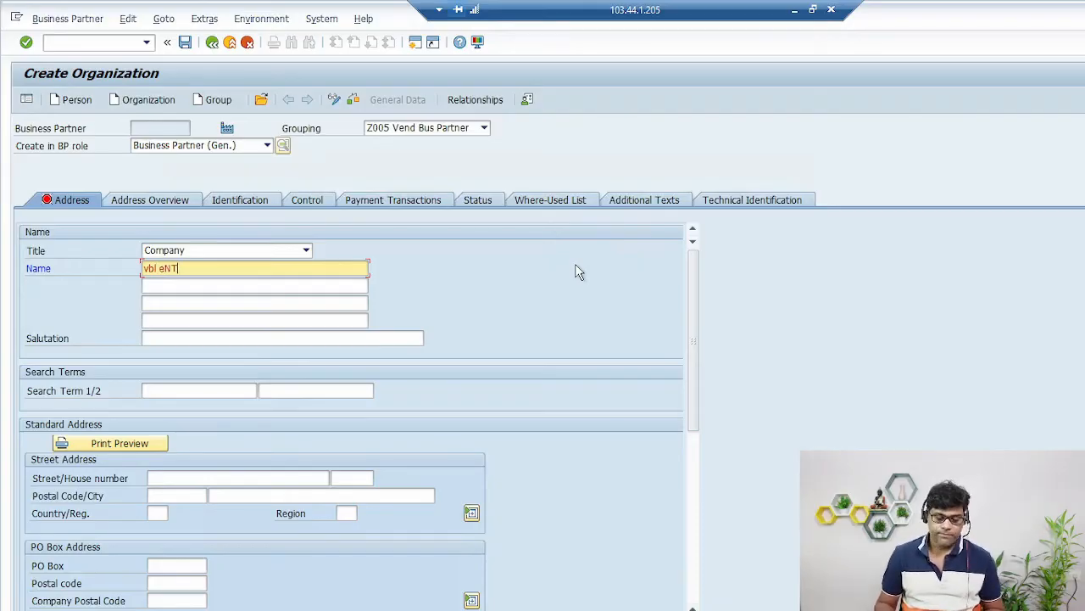
type("VBL Entr")
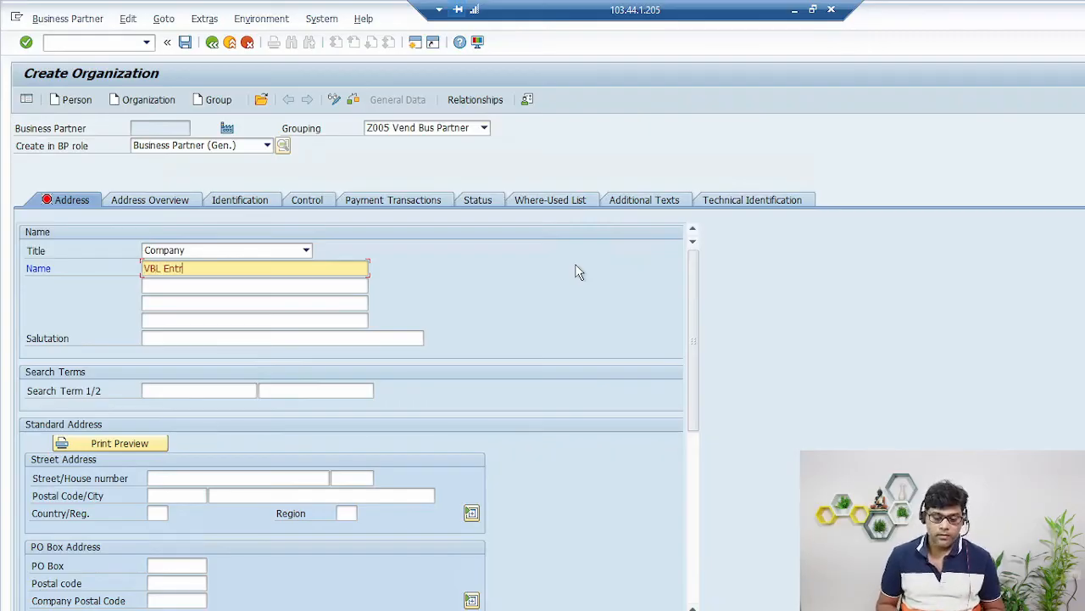
key("BackSpace")
type("erpr")
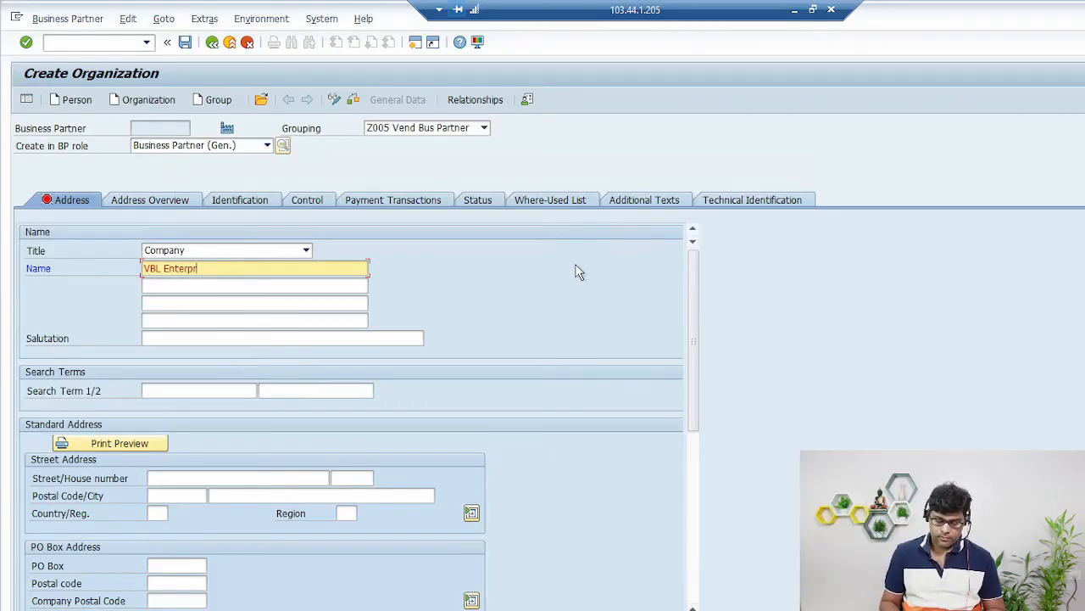
type("ise Ltd")
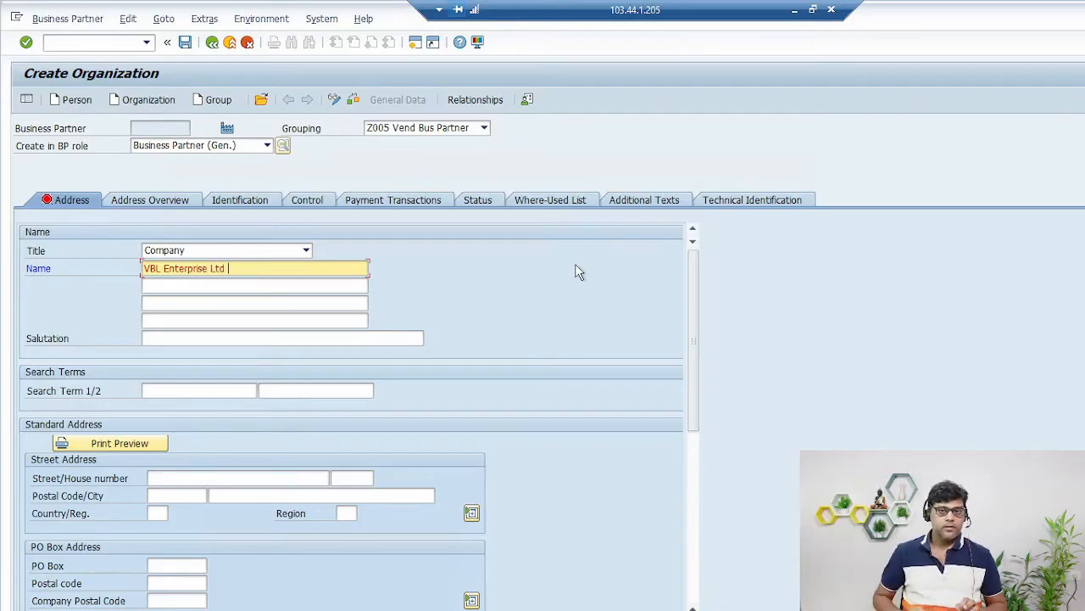
left_click(178, 391)
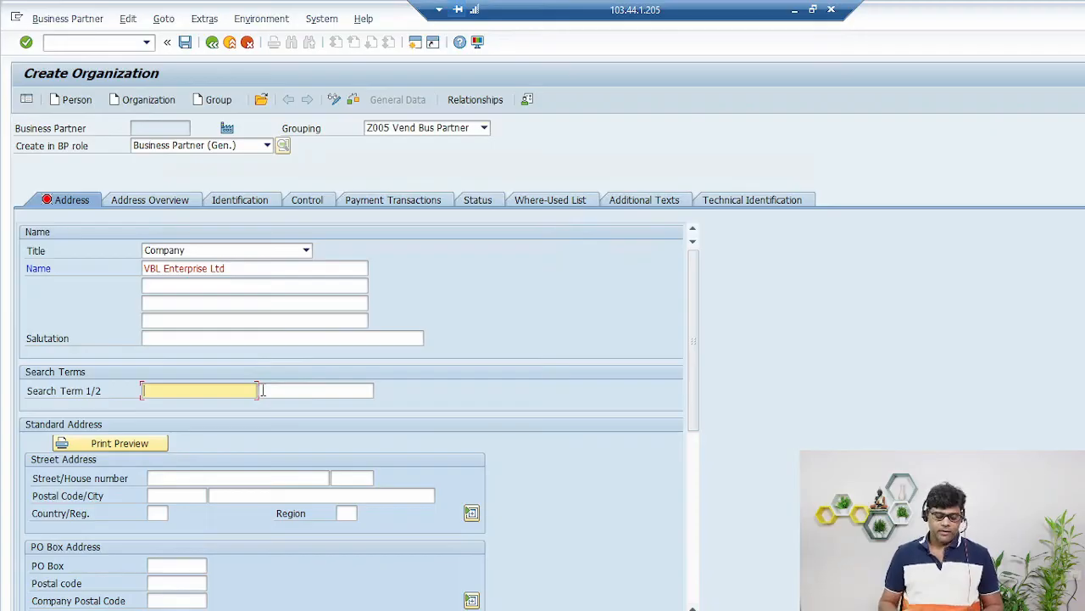
type("Z0")
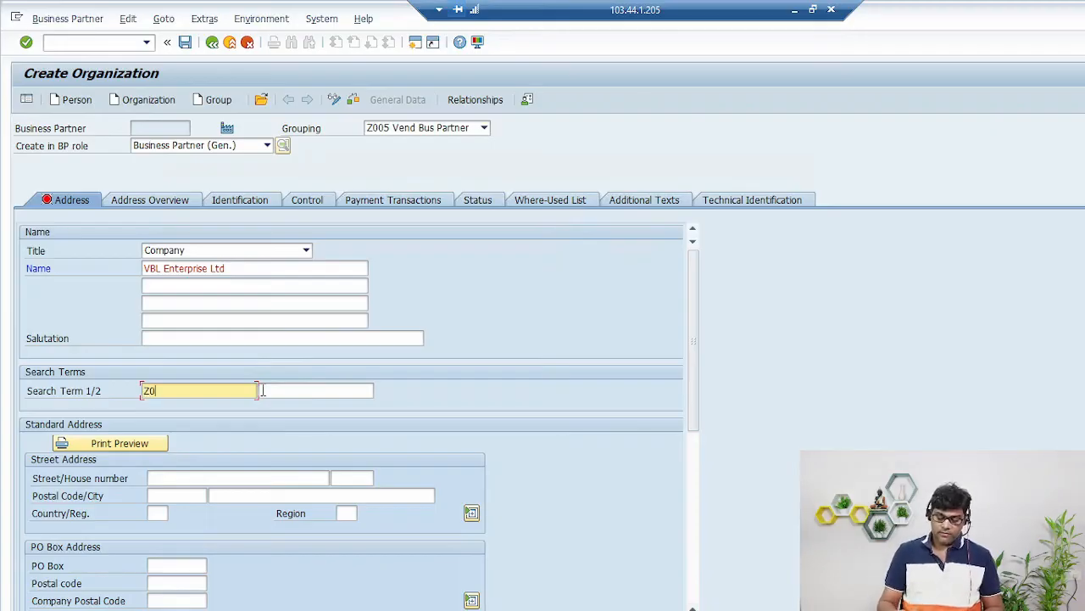
type("05")
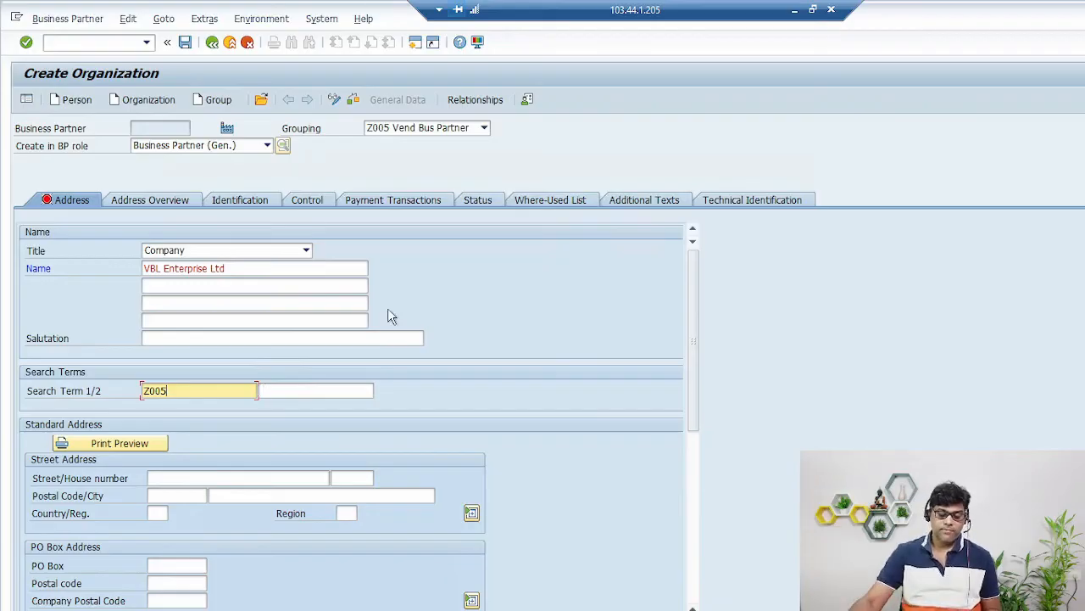
left_click(224, 476)
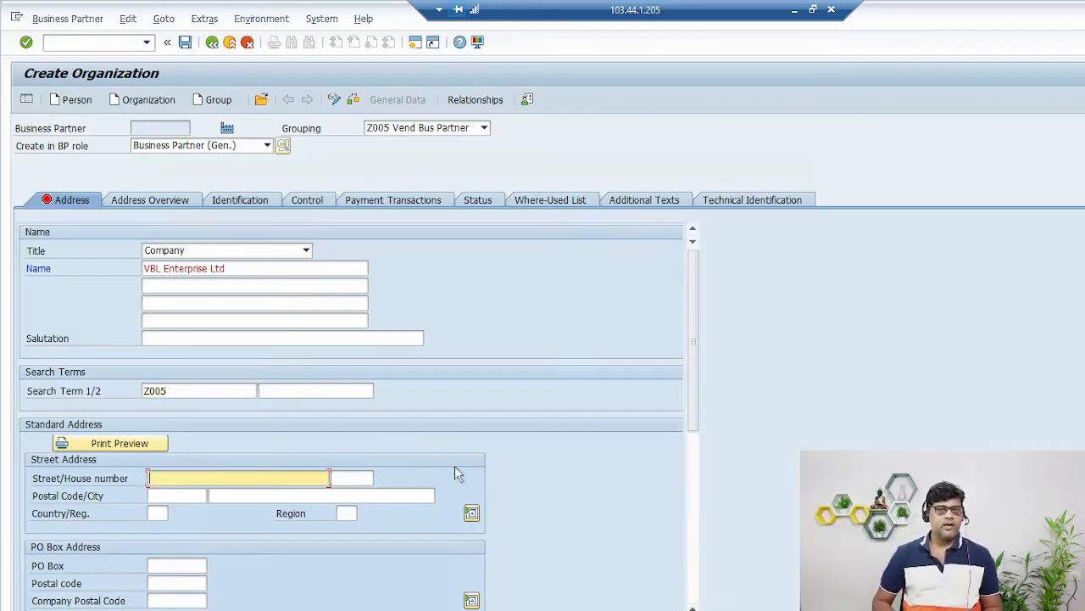
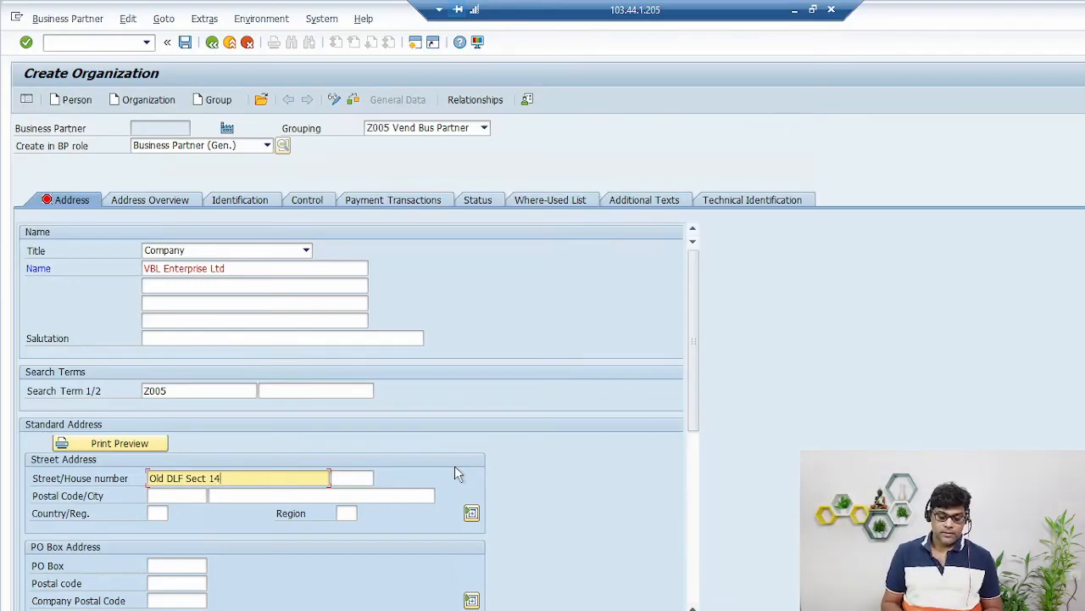
key("Tab")
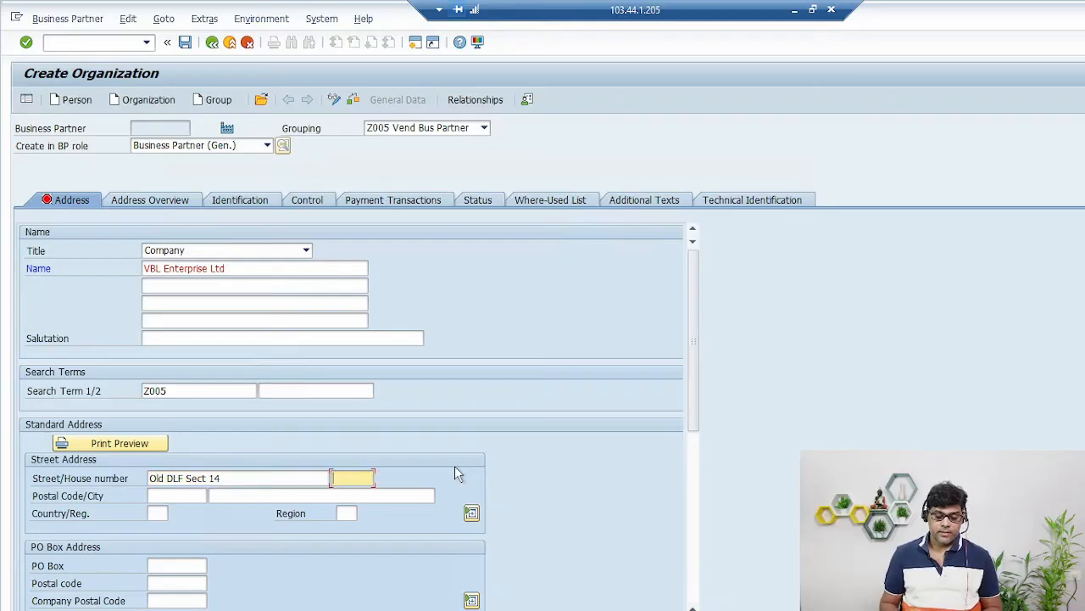
key("Tab")
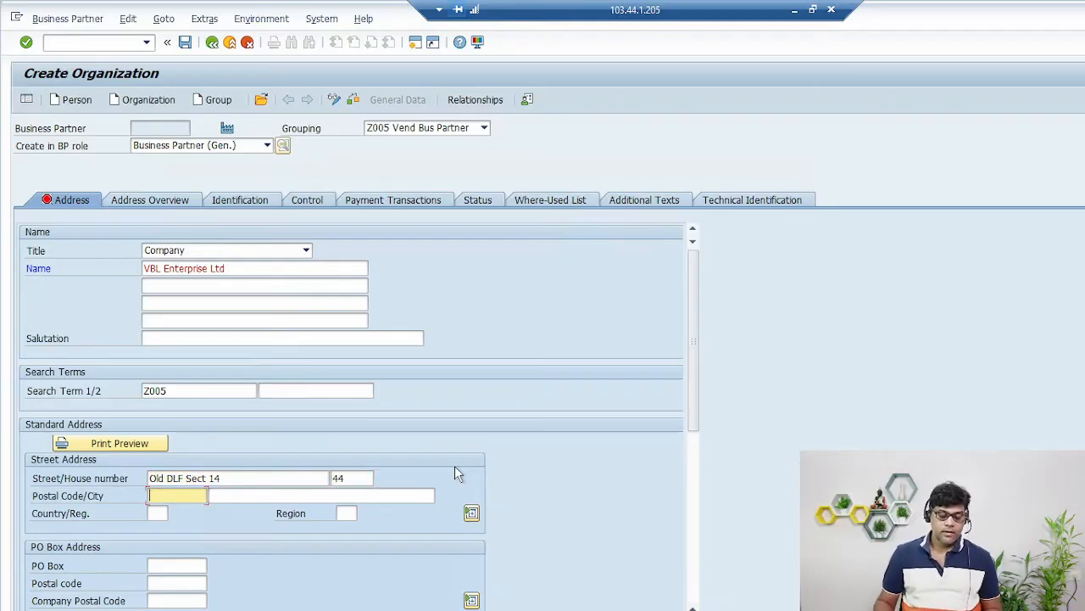
type("12200")
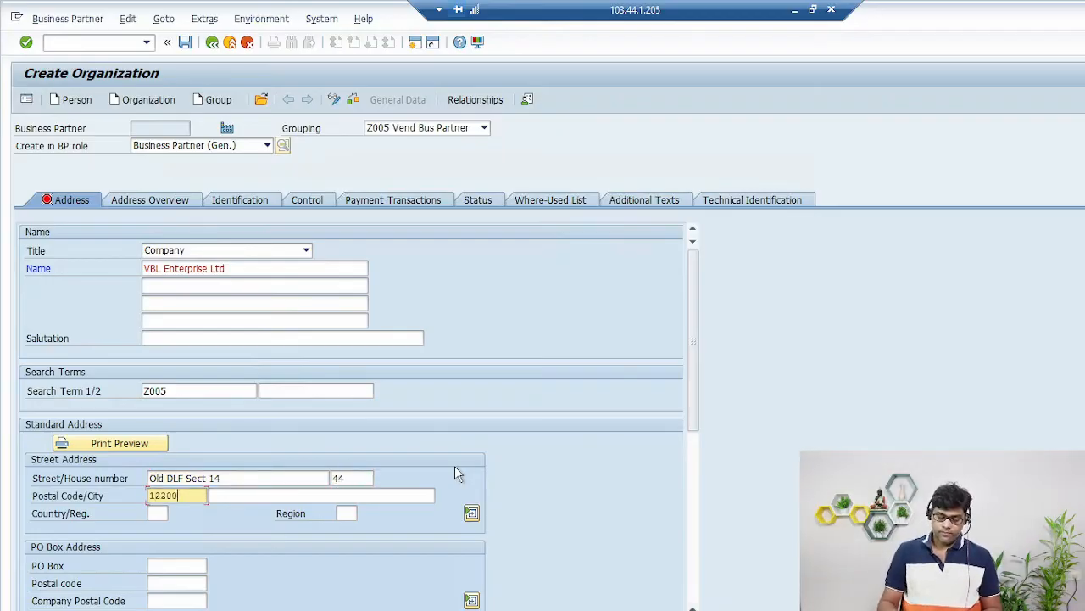
type("1")
key("Tab")
type("Gurgaon")
key("Tab")
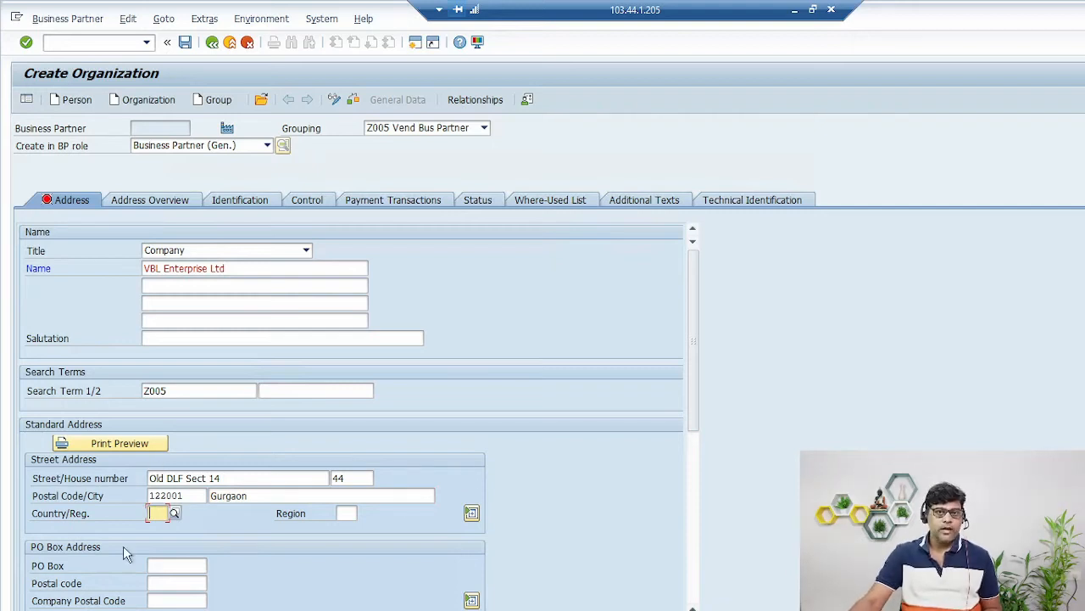
- Set the country to IN (India) and the region to 07 Haryana
left_click(175, 513)
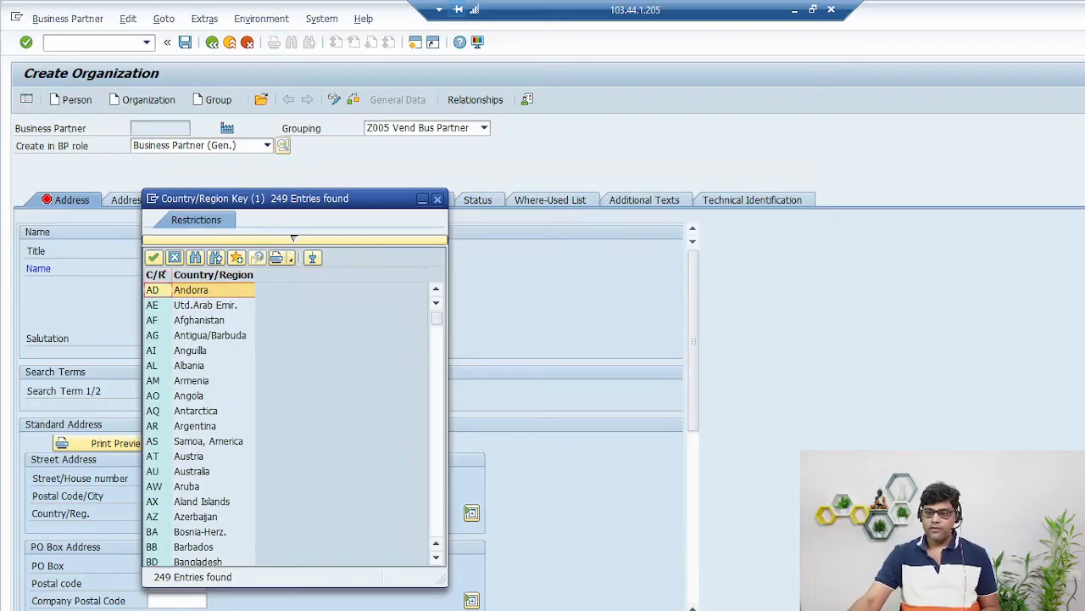
key("ctrl+f")
type("INDIA")
key("Return")
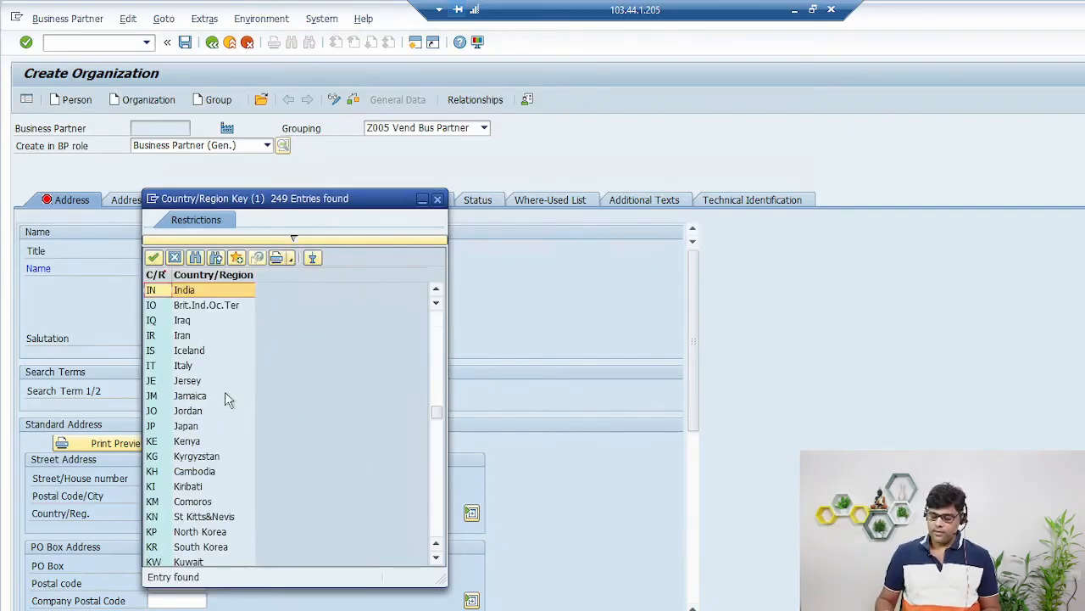
key("Return")
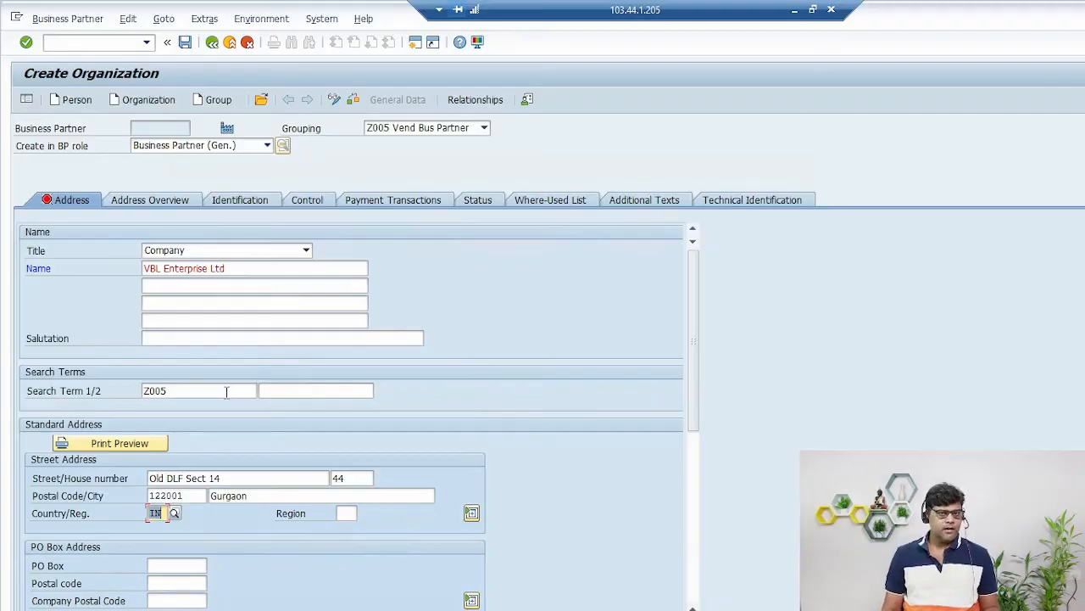
key("Tab")
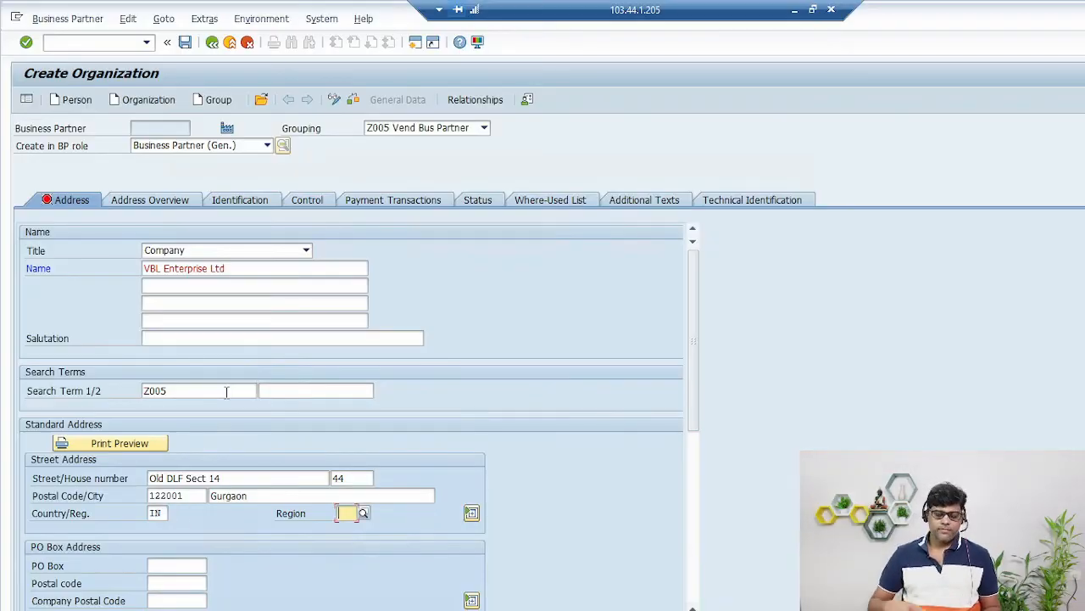
left_click(363, 513)
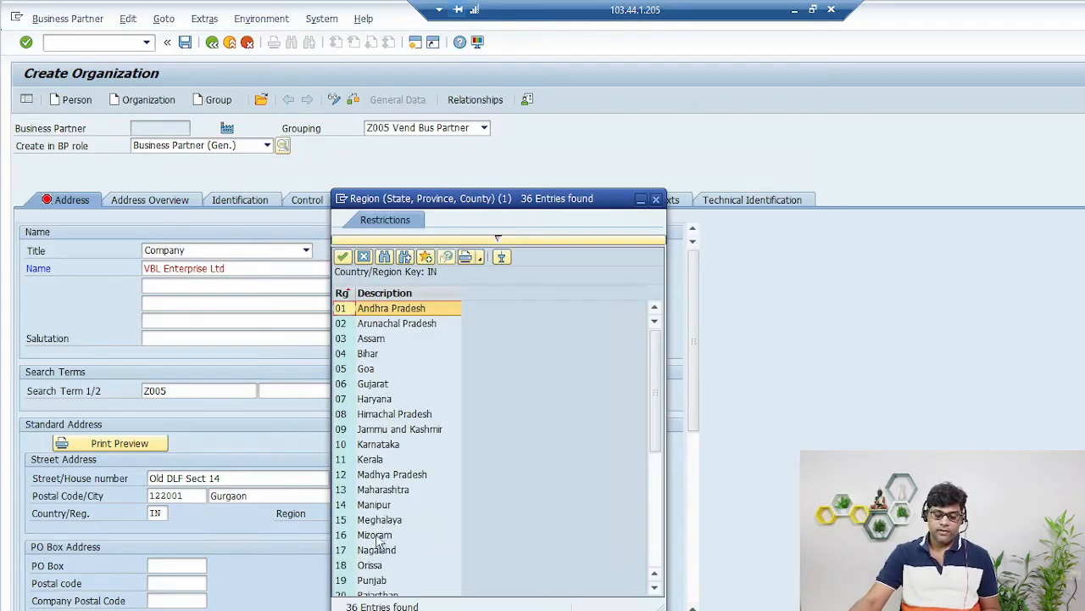
left_click(382, 398)
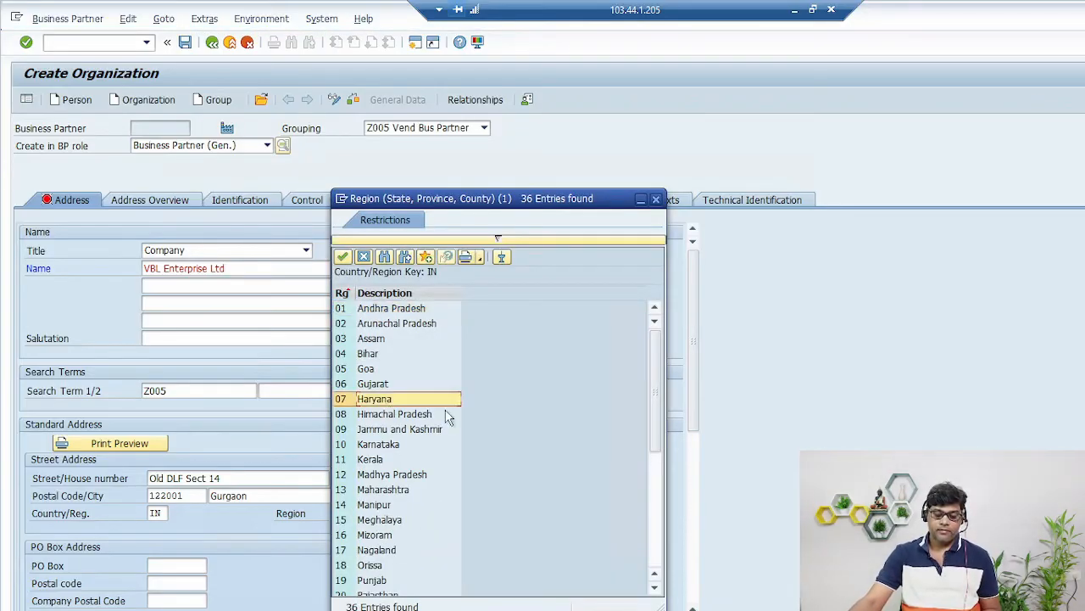
double_click(383, 399)
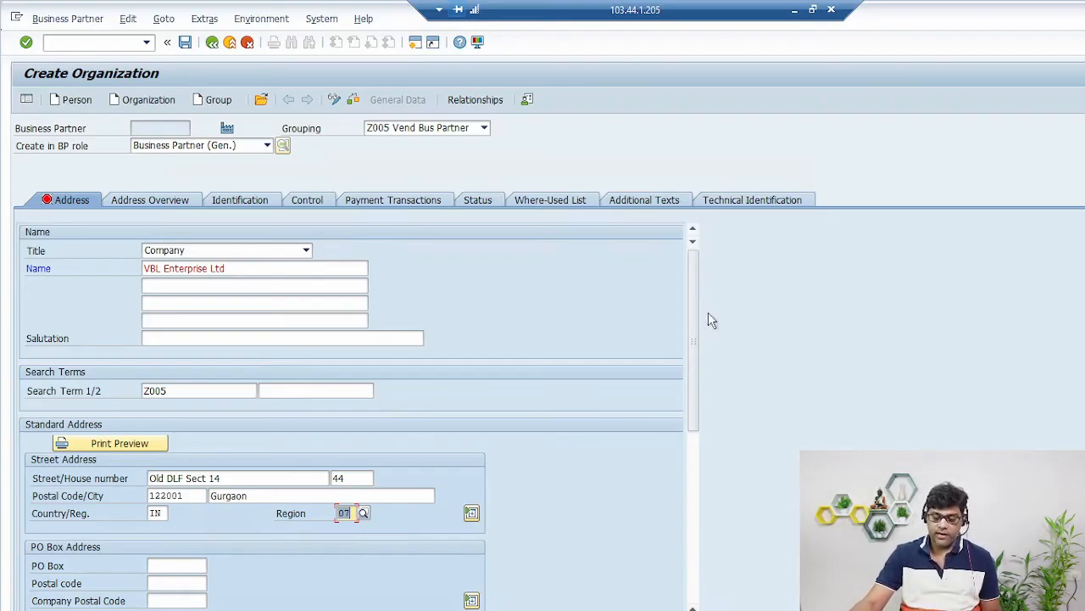
- Choose English as the language in the Communication section
left_click_drag(694, 300, 694, 399)
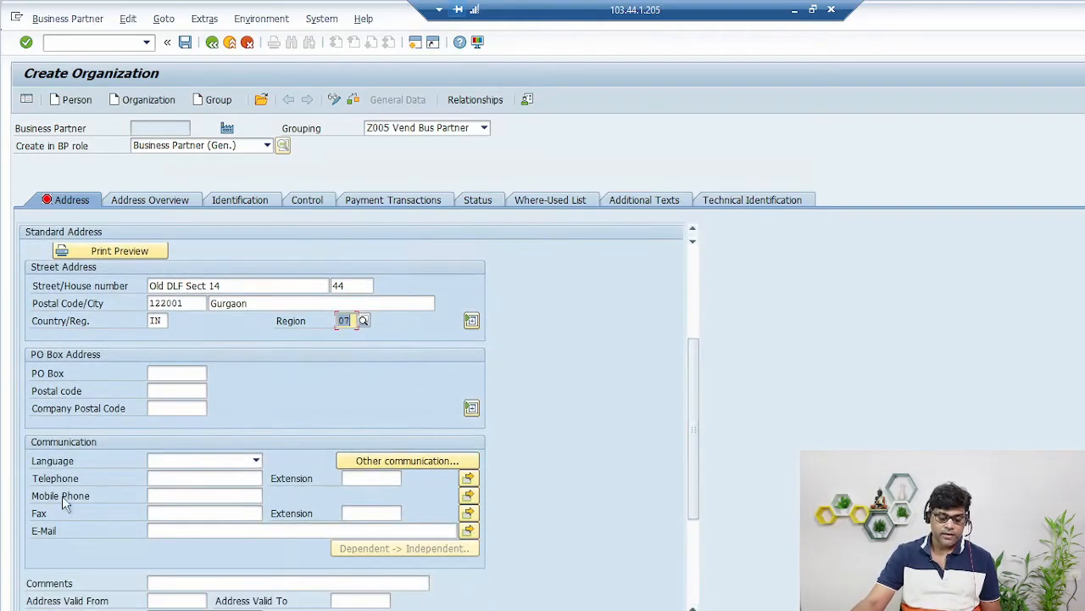
left_click(189, 462)
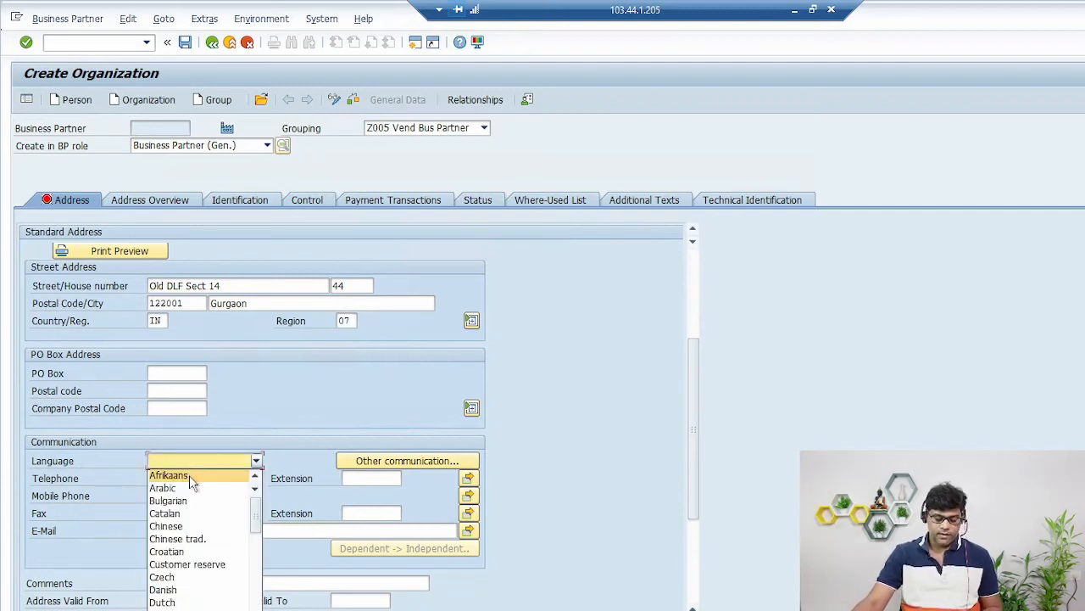
key("e")
key("Return")
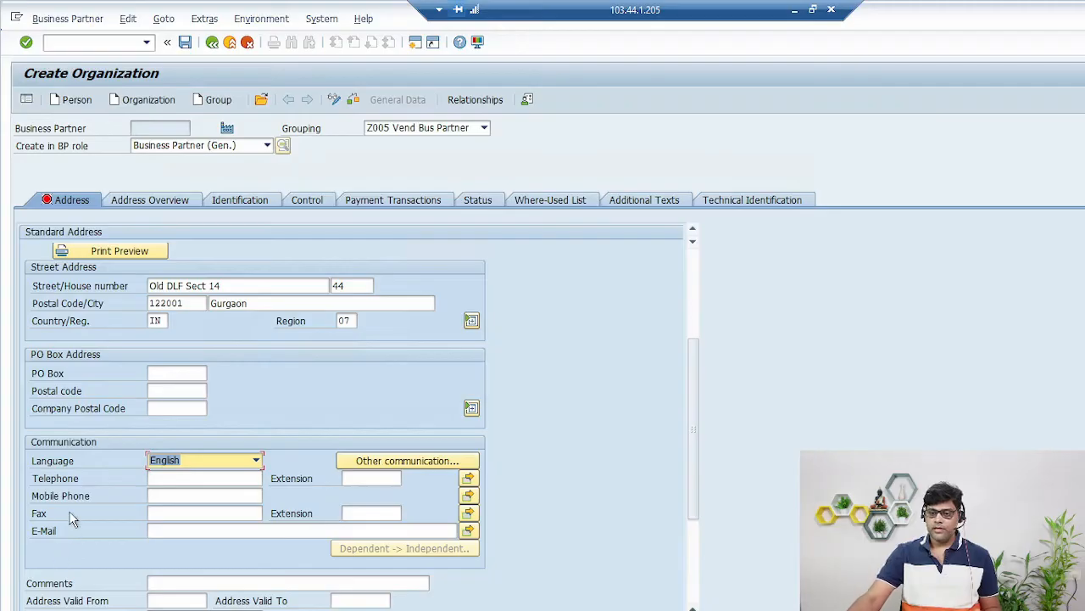
left_click_drag(694, 464, 695, 299)
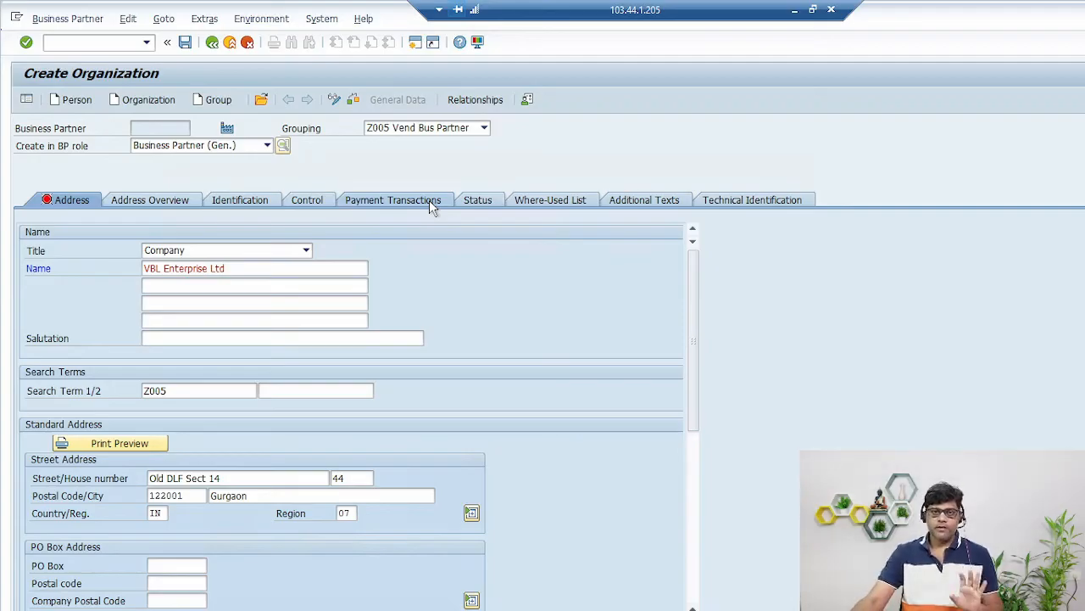
- Save the organization as business partner 200013 and return to the main menu with /n
left_click(188, 43)
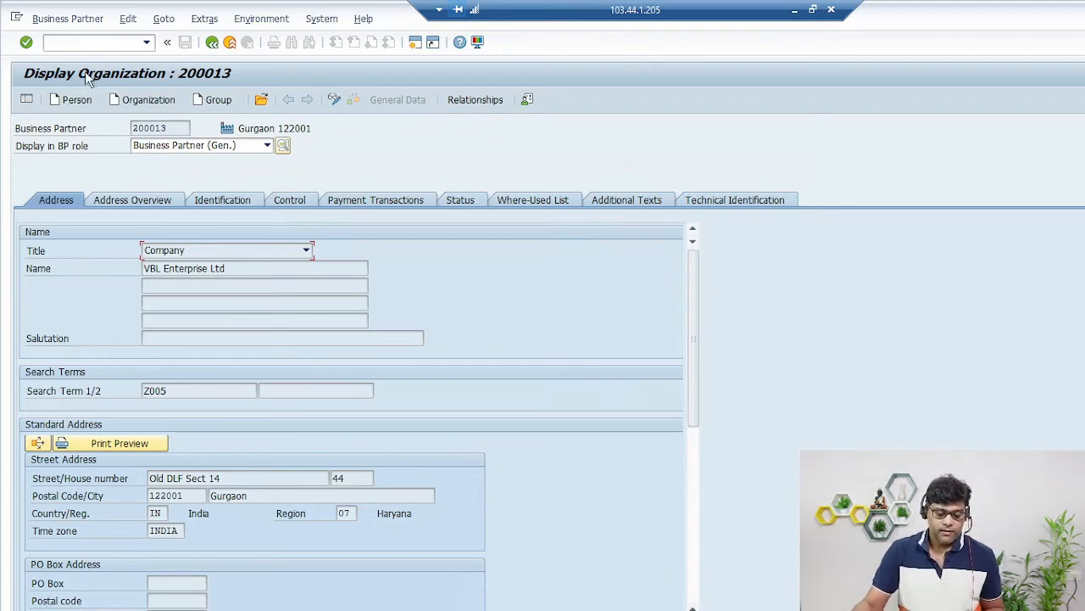
left_click(83, 45)
type("/n")
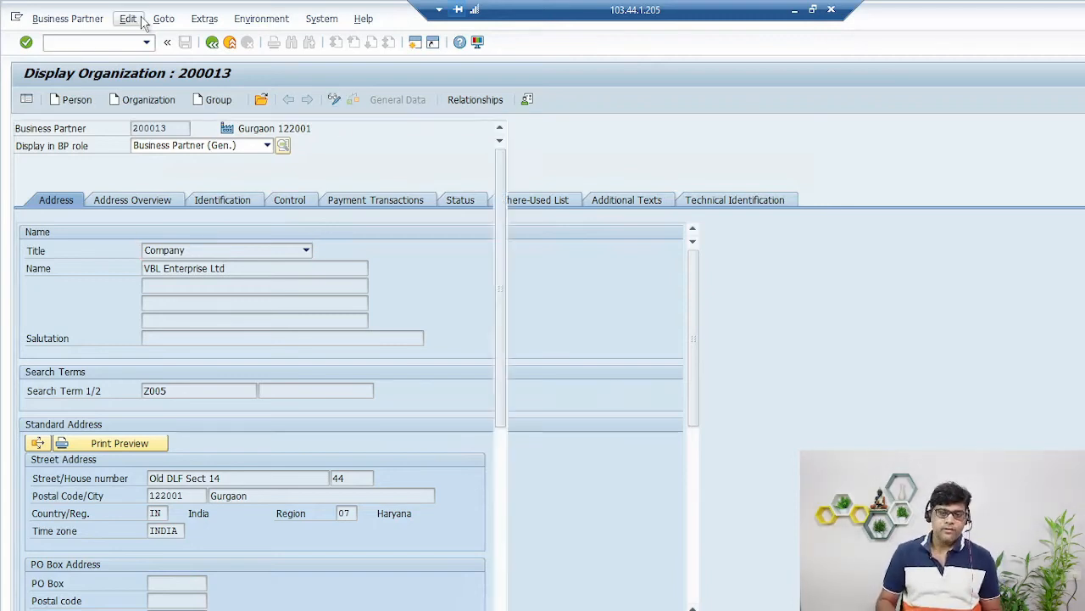
key("Return")
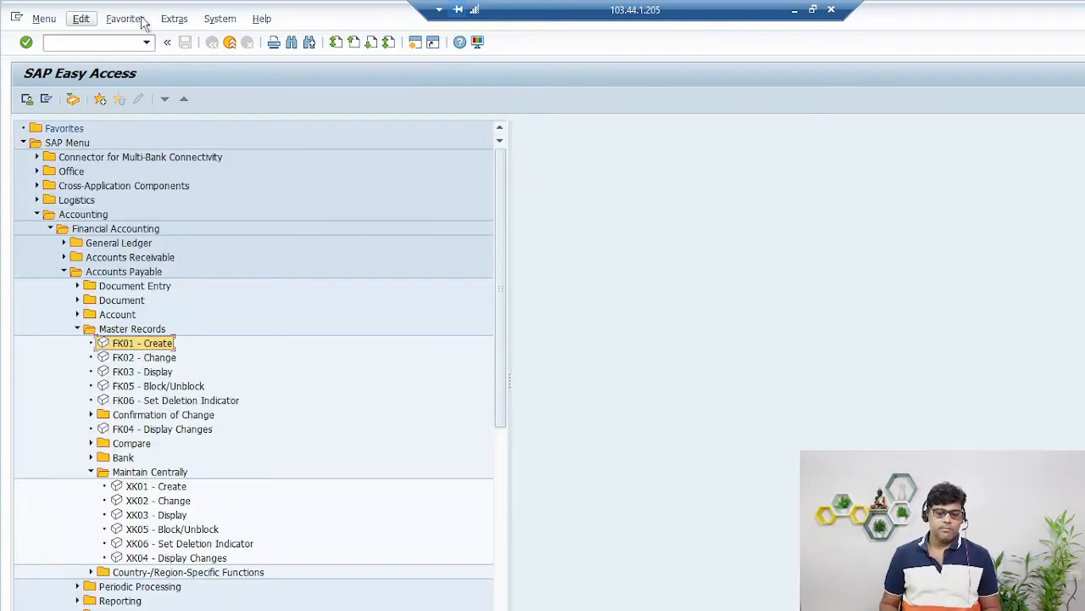
- Open business partner maintenance with transaction BP
left_click(46, 100)
left_click(81, 44)
type("bp")
key("Return")
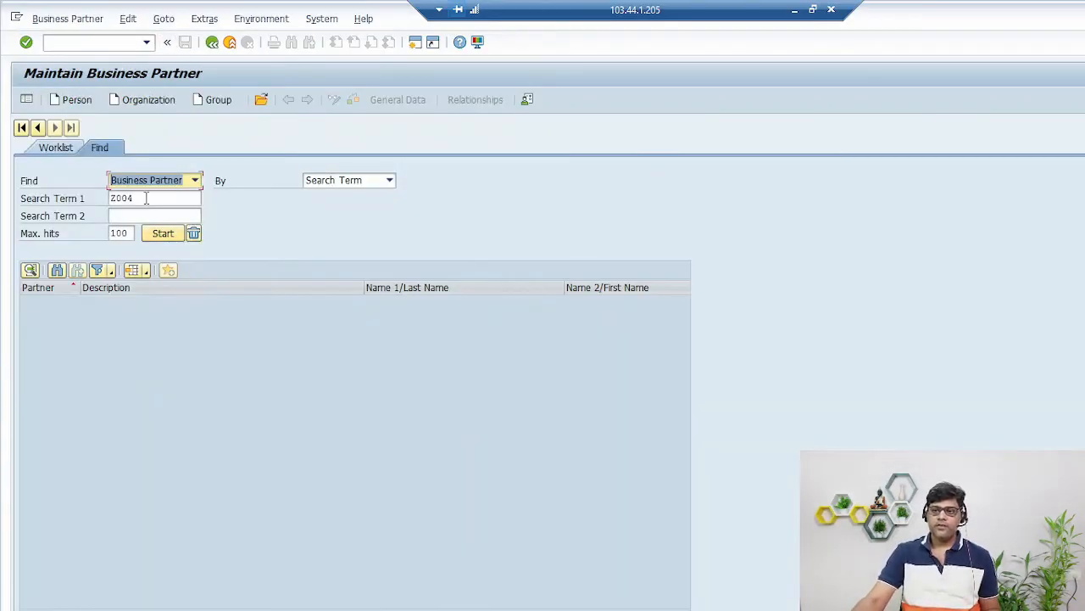
- Set the Find criteria to Search Term with Z005 as Search Term 1
key("Tab")
key("Delete")
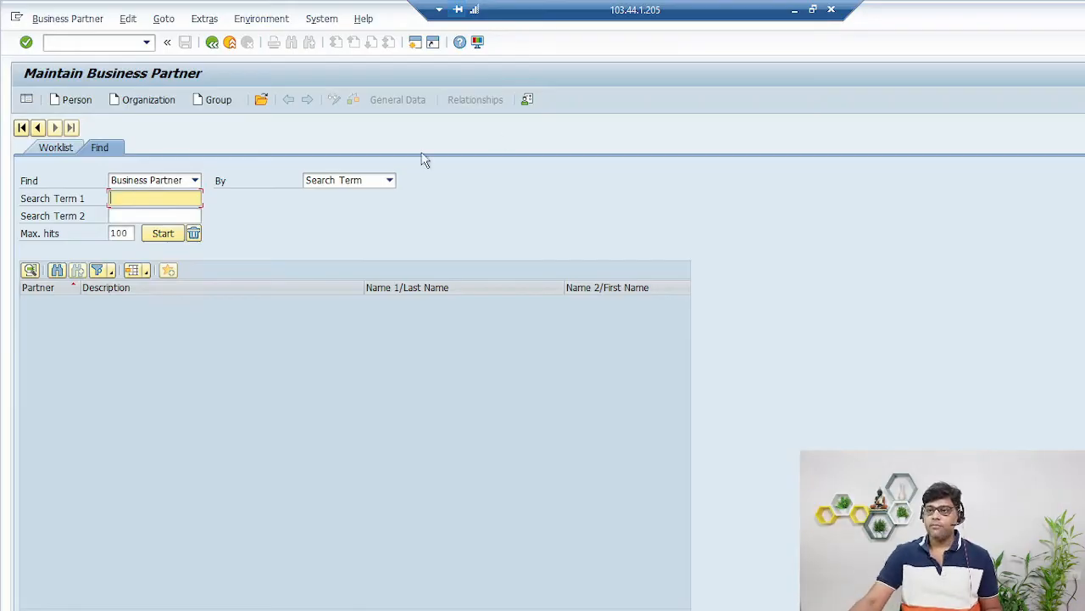
left_click(390, 179)
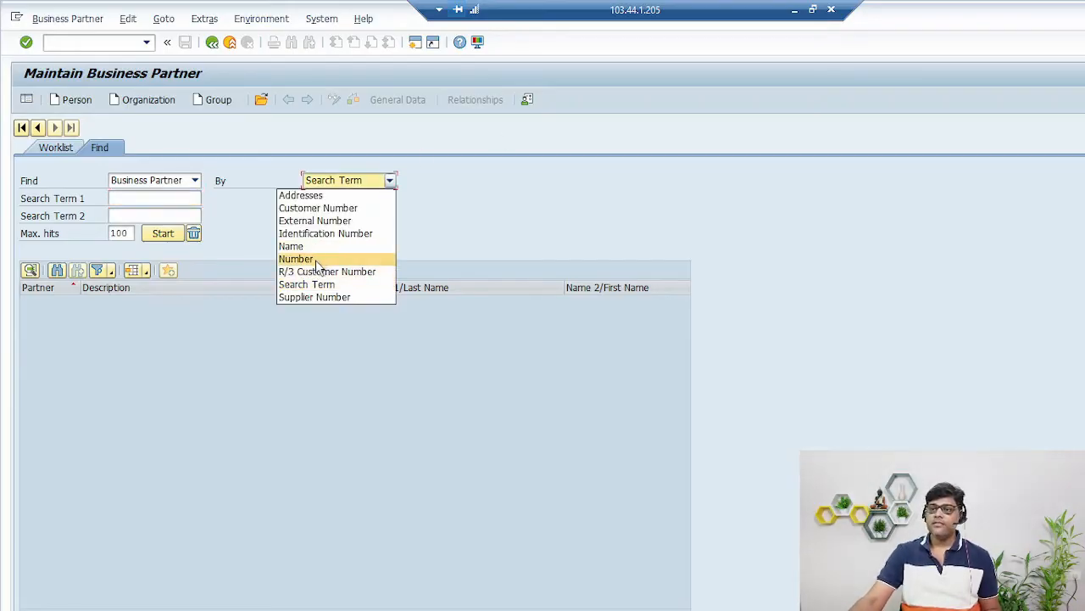
left_click(296, 258)
key("Tab")
key("Delete")
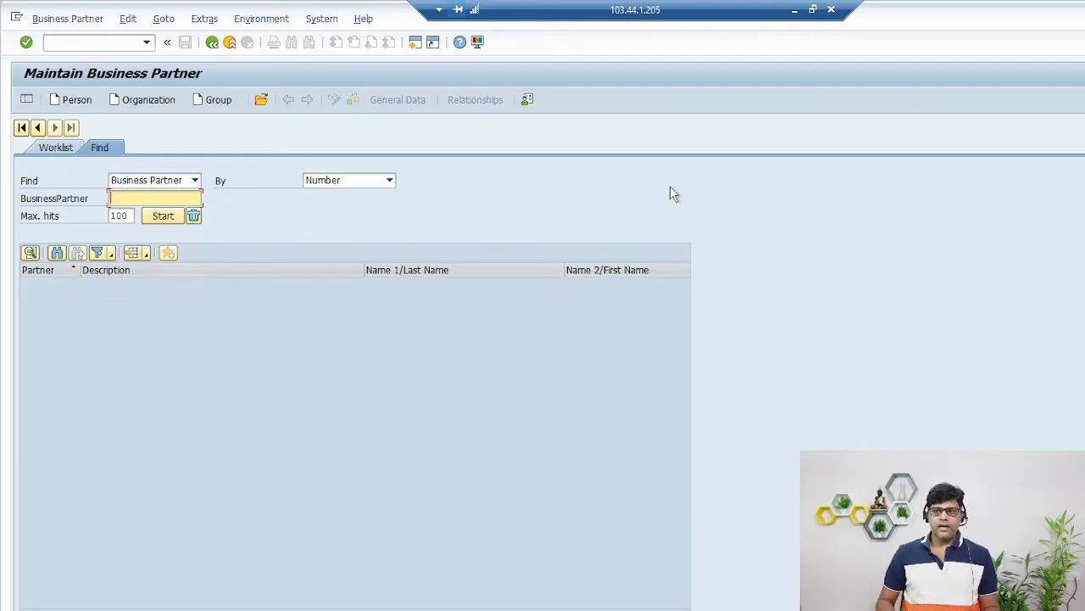
left_click(337, 183)
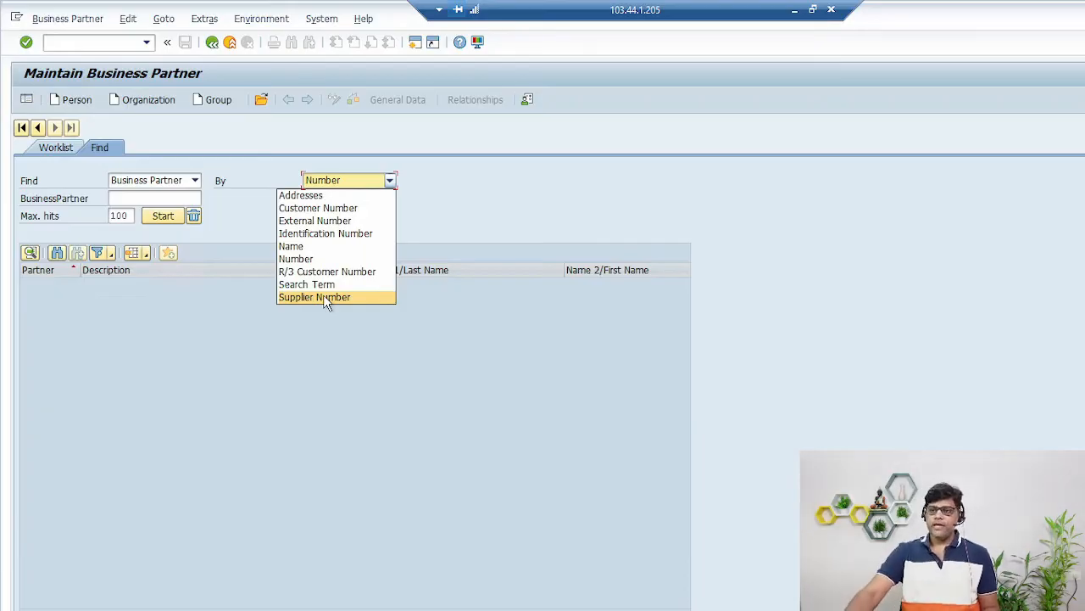
left_click(344, 284)
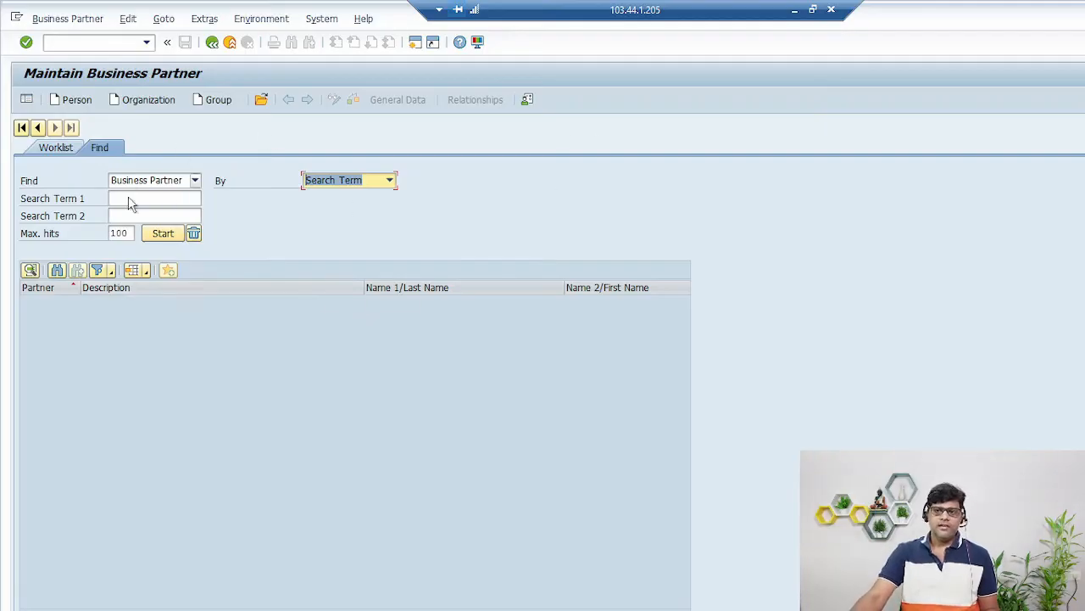
left_click(155, 202)
type("Z005")
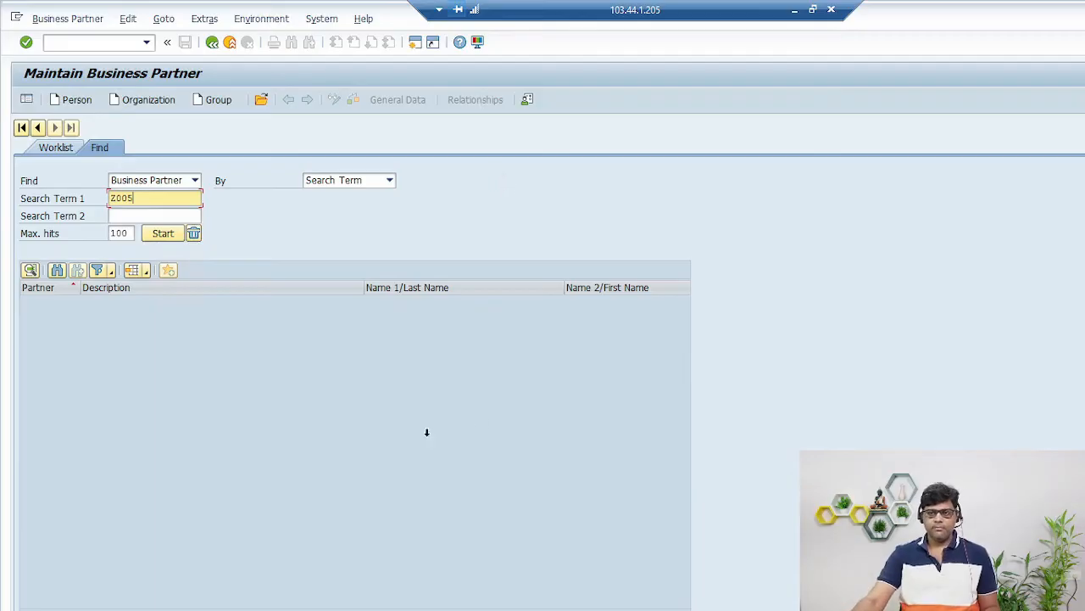
- Run the Z005 search and open partner 200013, VBL Enterprise Ltd, from the three results
left_click(165, 234)
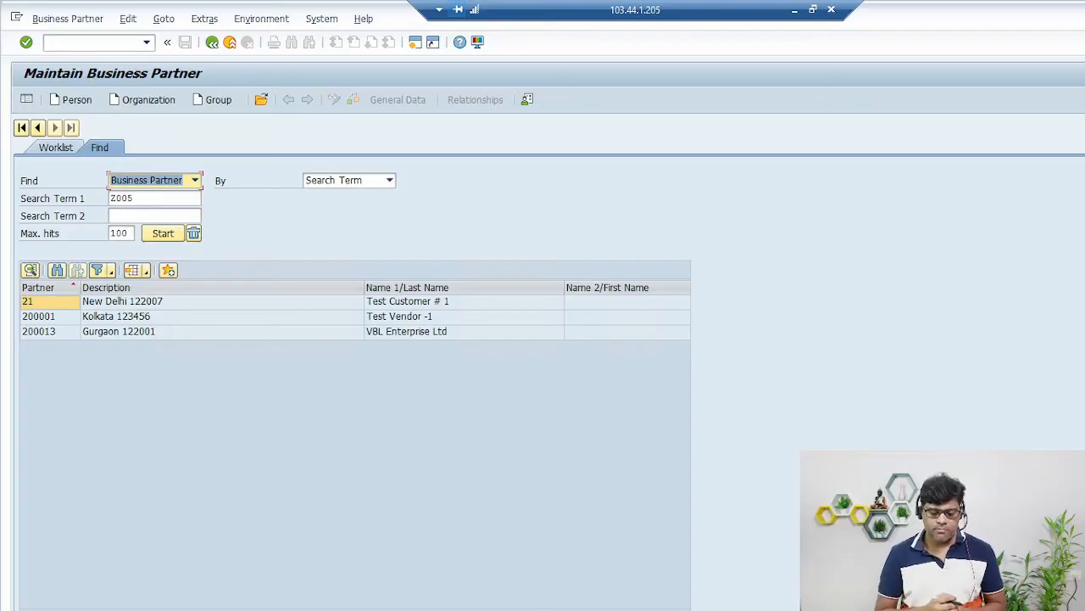
left_click_drag(462, 299, 501, 278)
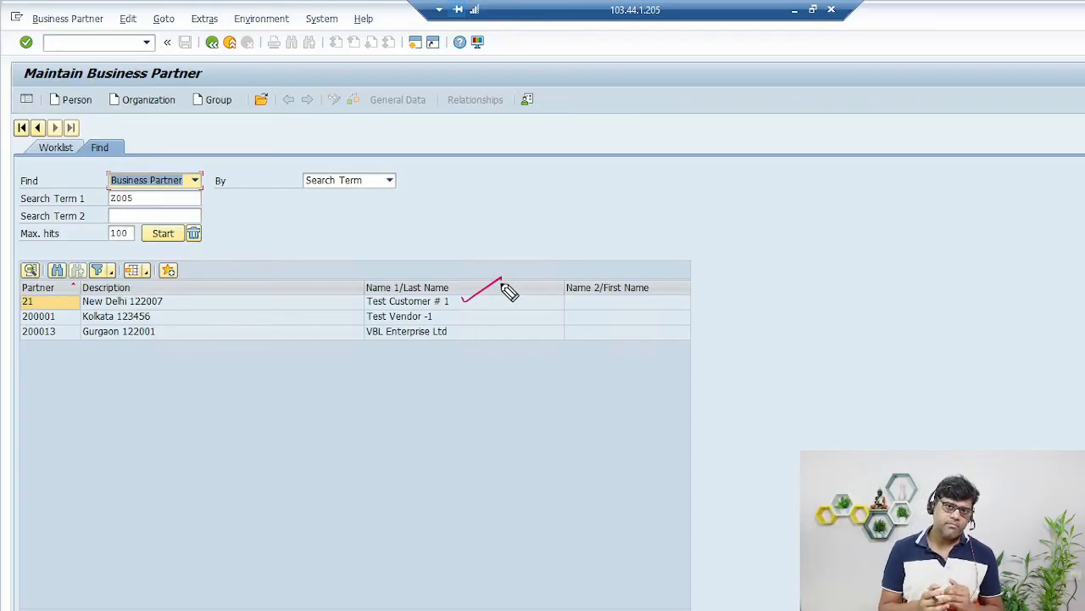
left_click_drag(457, 315, 509, 296)
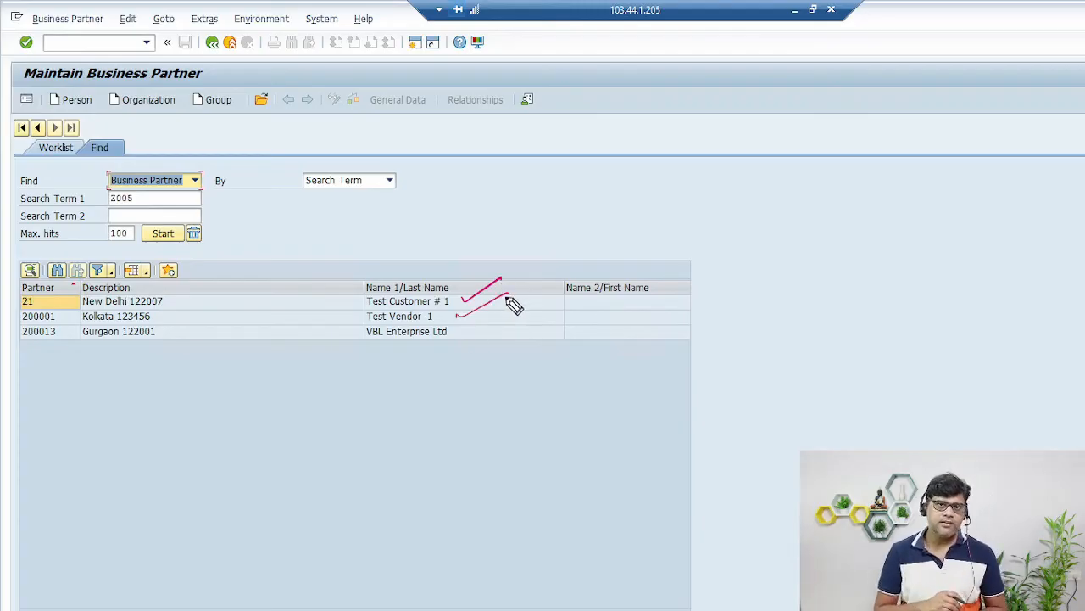
left_click_drag(370, 357, 440, 360)
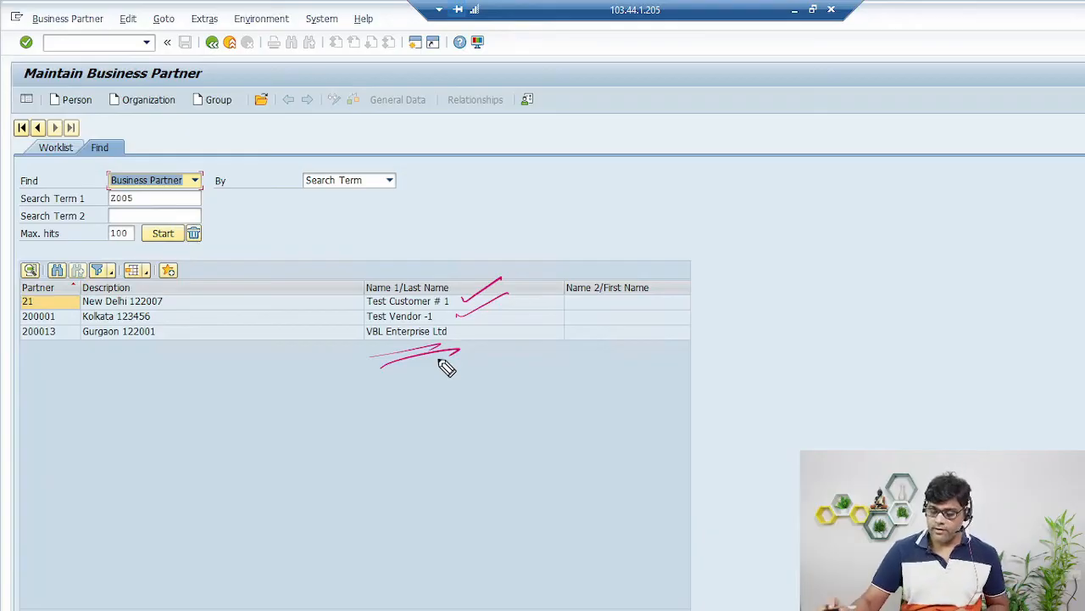
key("Escape")
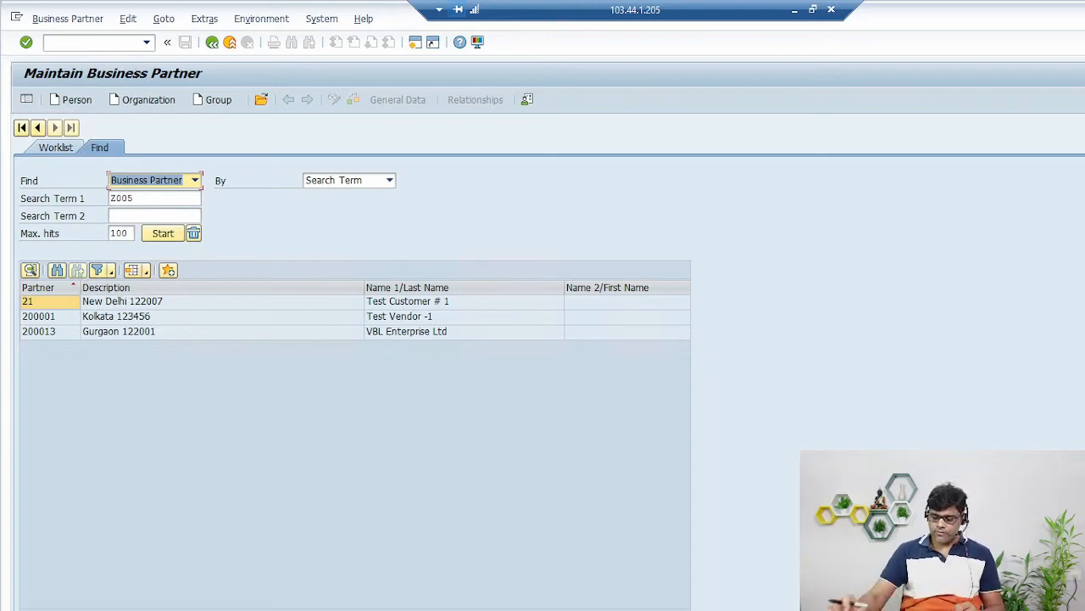
double_click(139, 331)
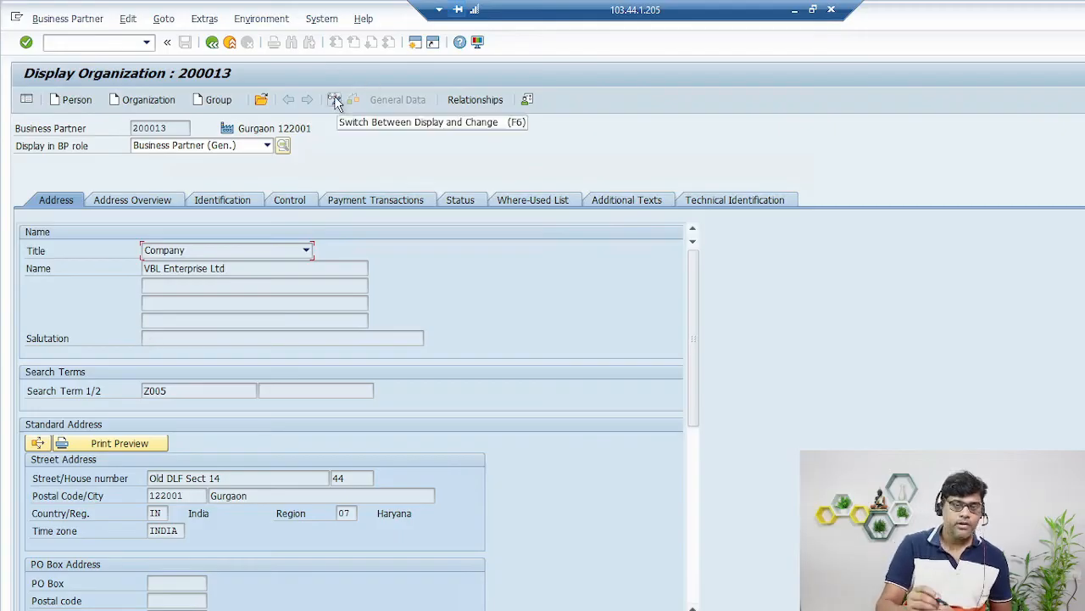
- Switch partner 200013 to change mode and select Vendor in the BP role list
left_click(335, 100)
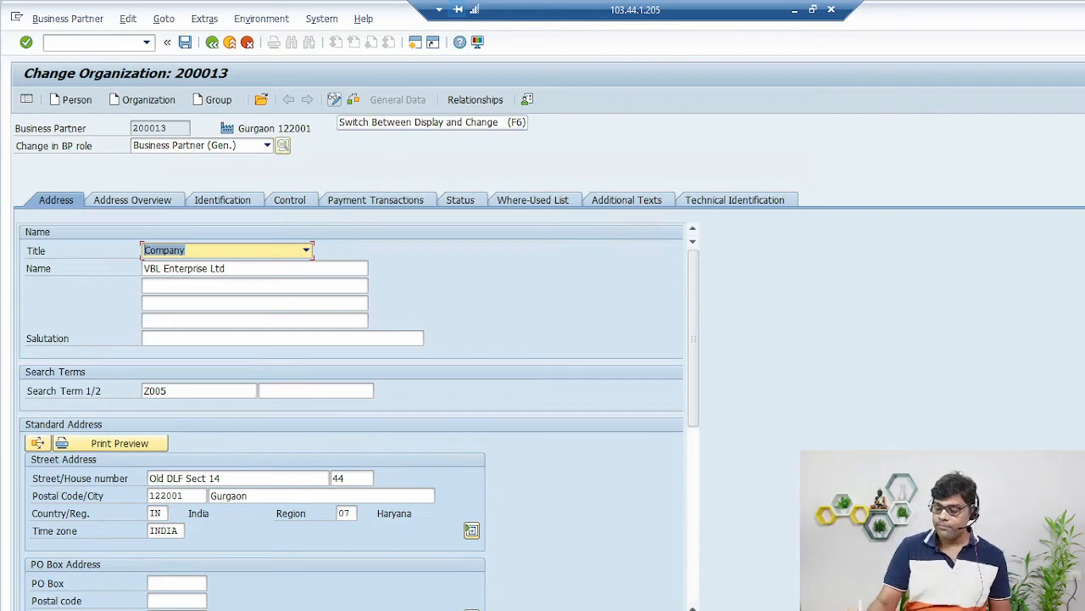
left_click(260, 148)
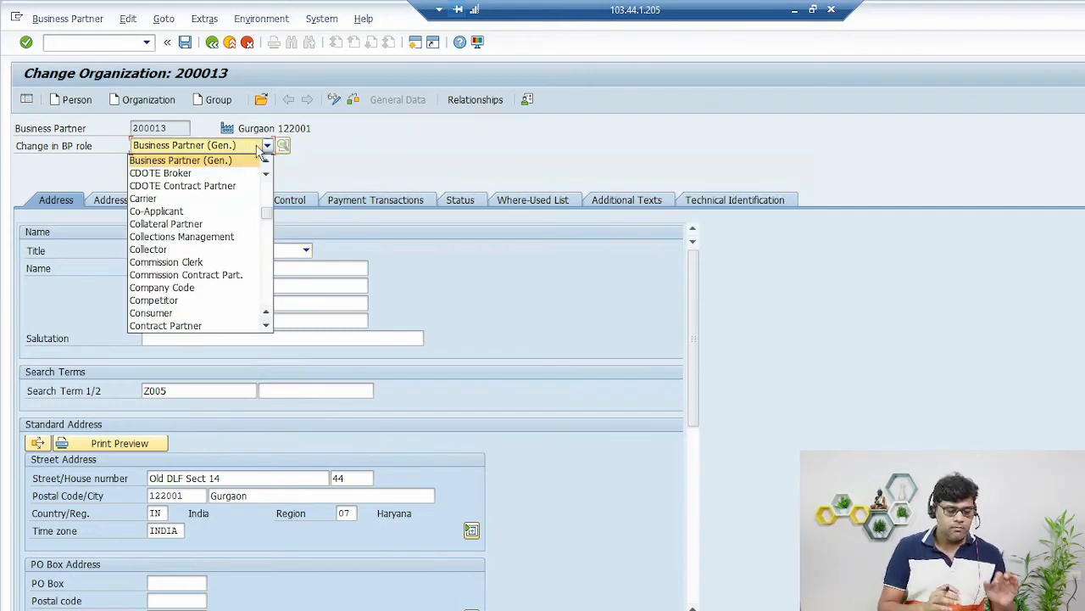
left_click(267, 329)
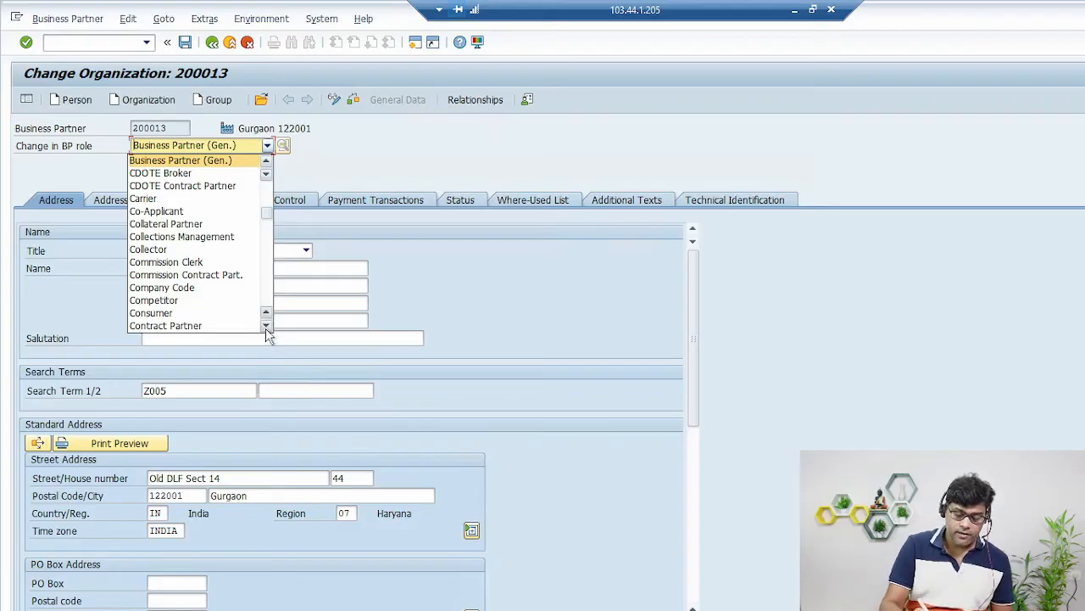
left_click(266, 327)
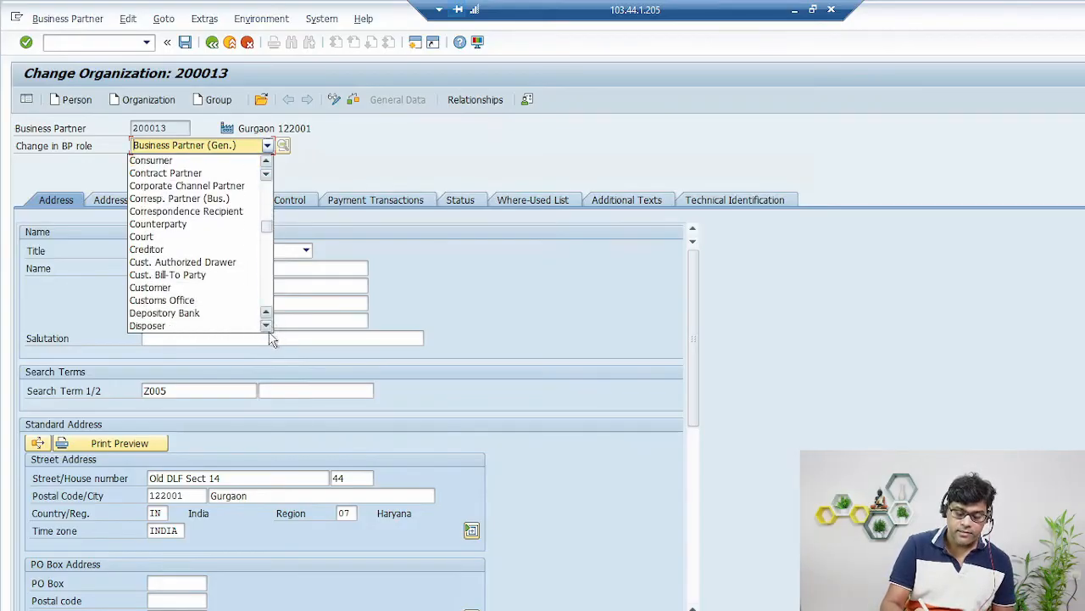
scroll(237, 301, "down", 10)
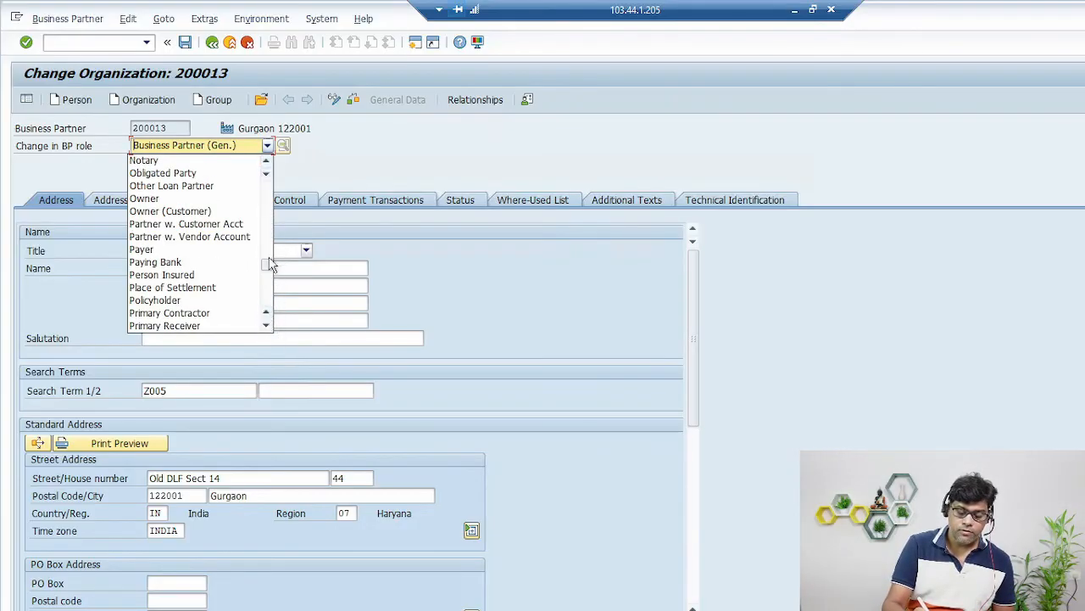
left_click(267, 328)
left_click(267, 327)
left_click(266, 327)
left_click(266, 327)
left_click(266, 328)
left_click(267, 327)
left_click(266, 327)
left_click(266, 327)
left_click(266, 328)
left_click(266, 327)
left_click(266, 328)
left_click(266, 327)
left_click(266, 327)
left_click(266, 327)
left_click(266, 327)
left_click(266, 327)
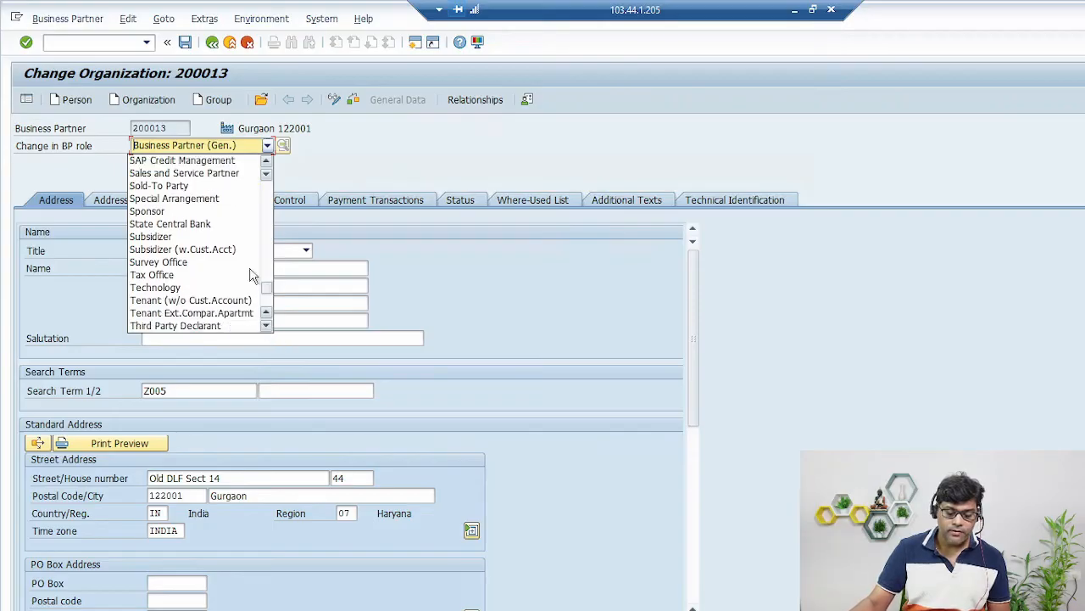
left_click(266, 327)
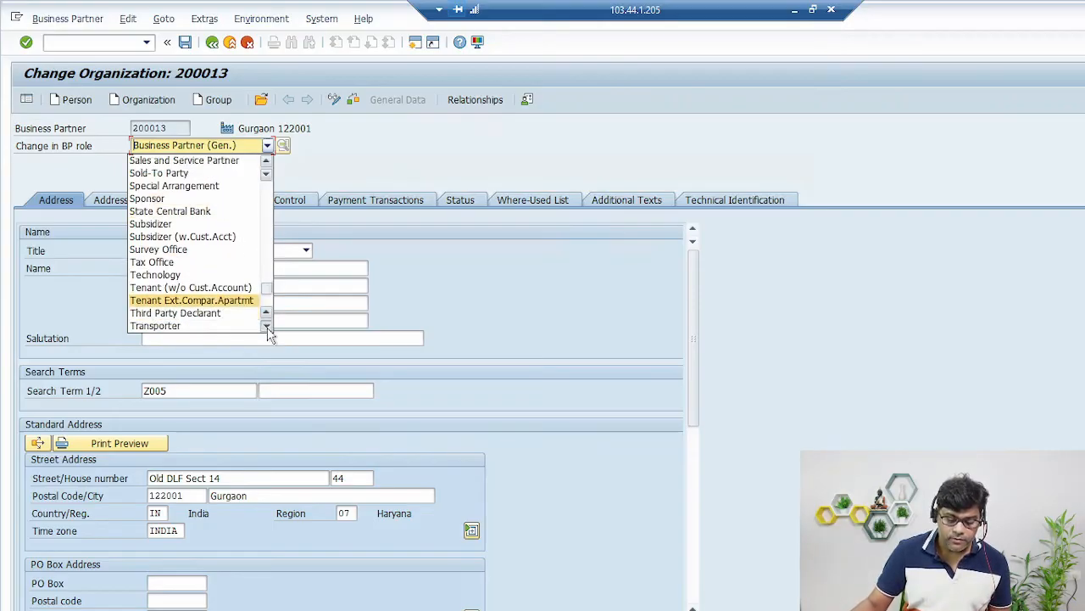
left_click(266, 327)
left_click(266, 327)
left_click(267, 327)
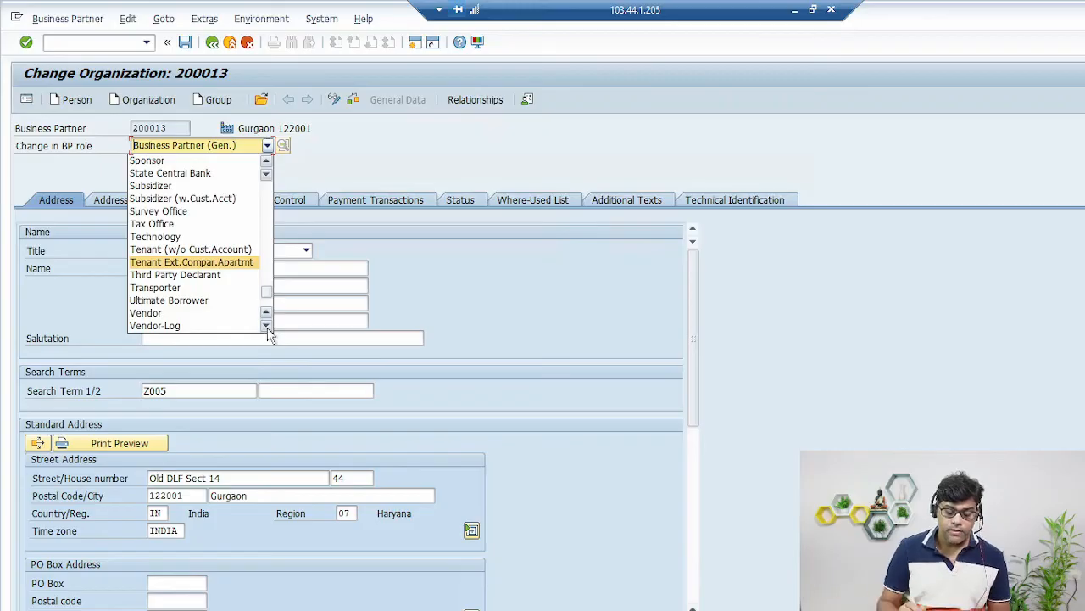
left_click(161, 312)
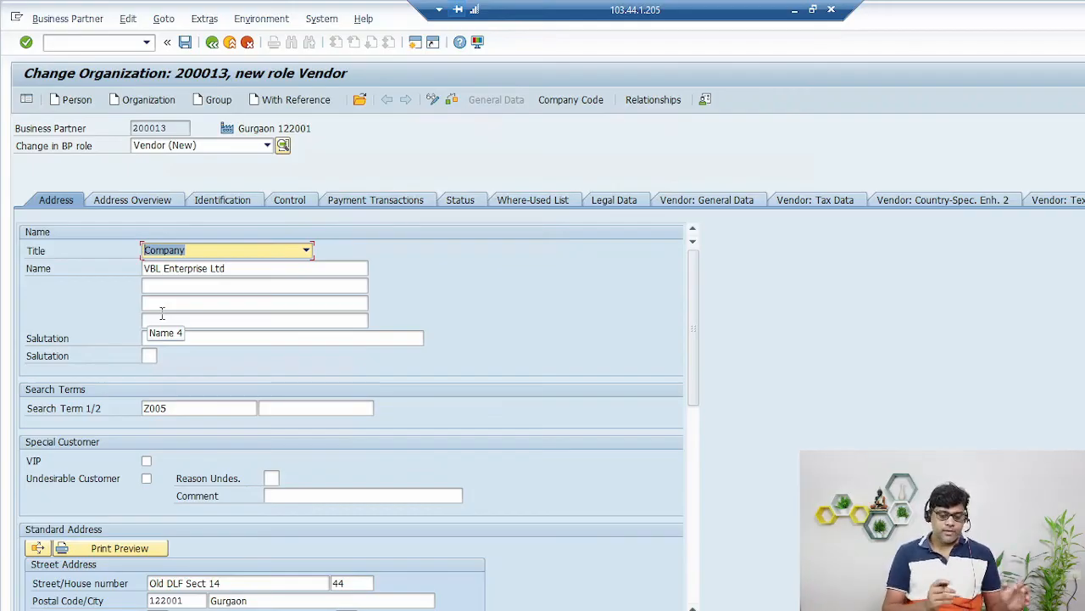
- Check the roles overview shows FLVN00 Vendor, then open the vendor company code data
left_click(283, 146)
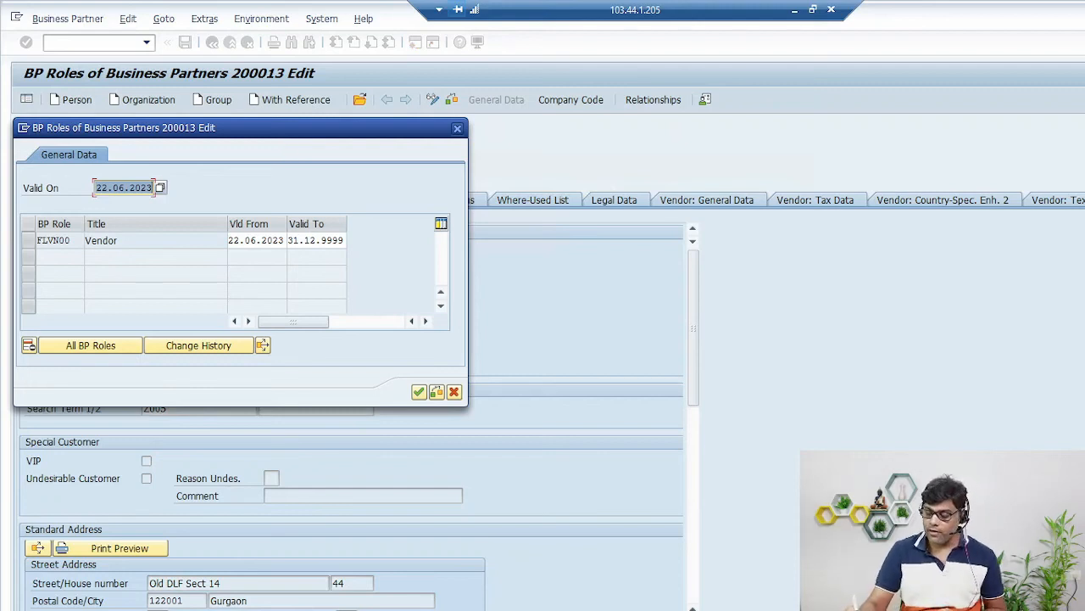
mouse_move(88, 246)
left_mouse_down()
mouse_move(65, 257)
mouse_move(88, 290)
left_mouse_up()
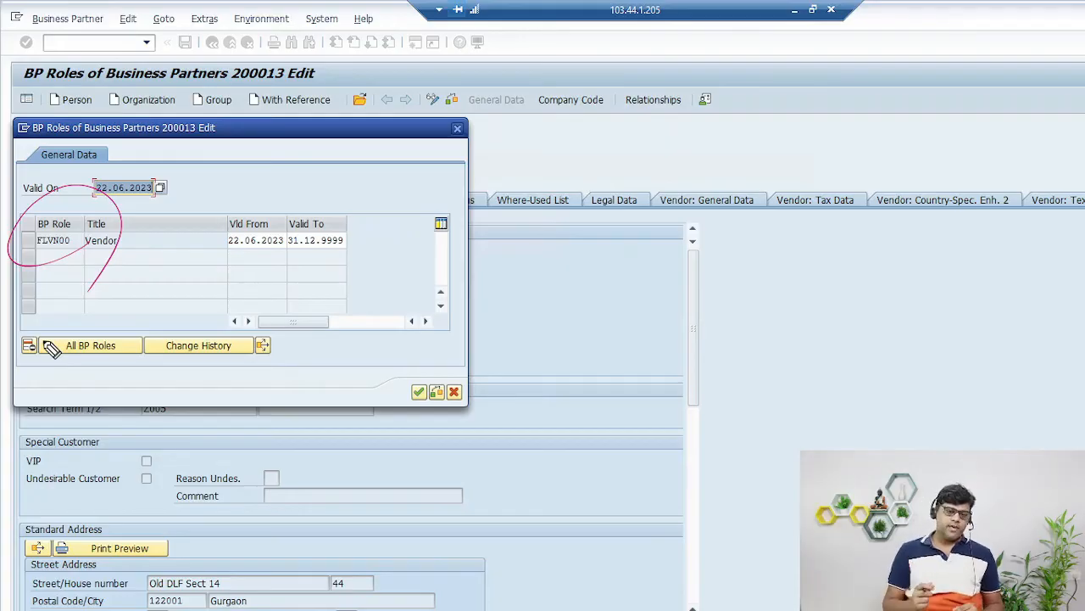
key("Escape")
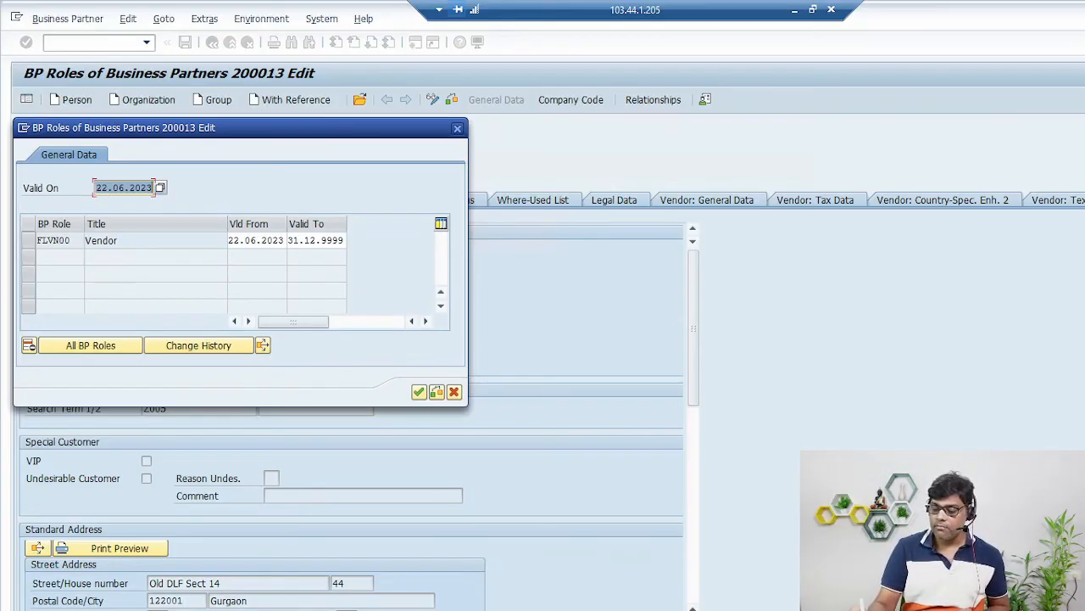
left_click_drag(593, 59, 575, 149)
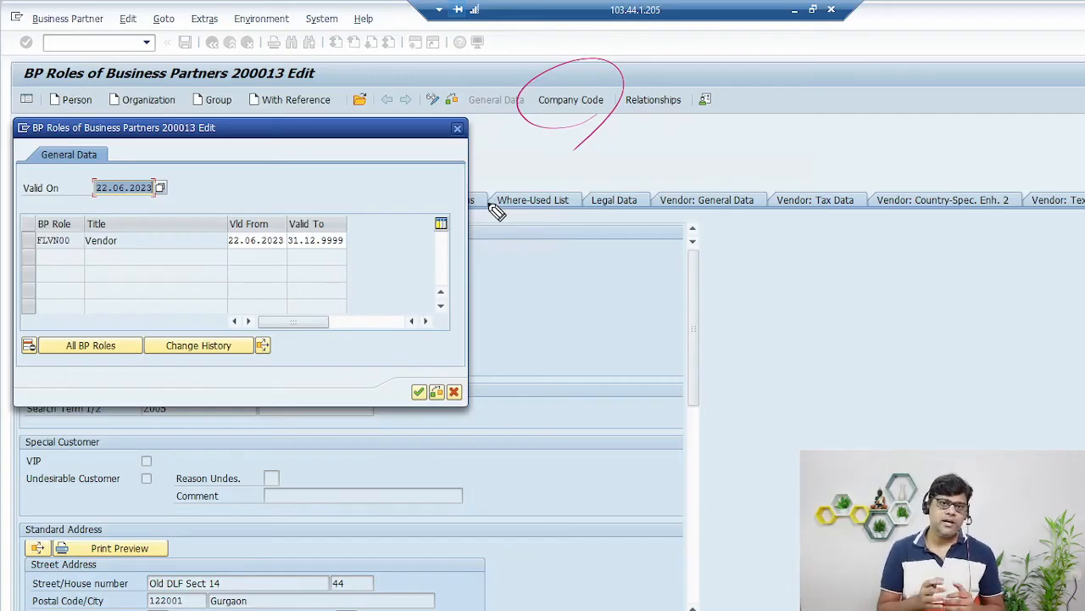
key("ctrl+z")
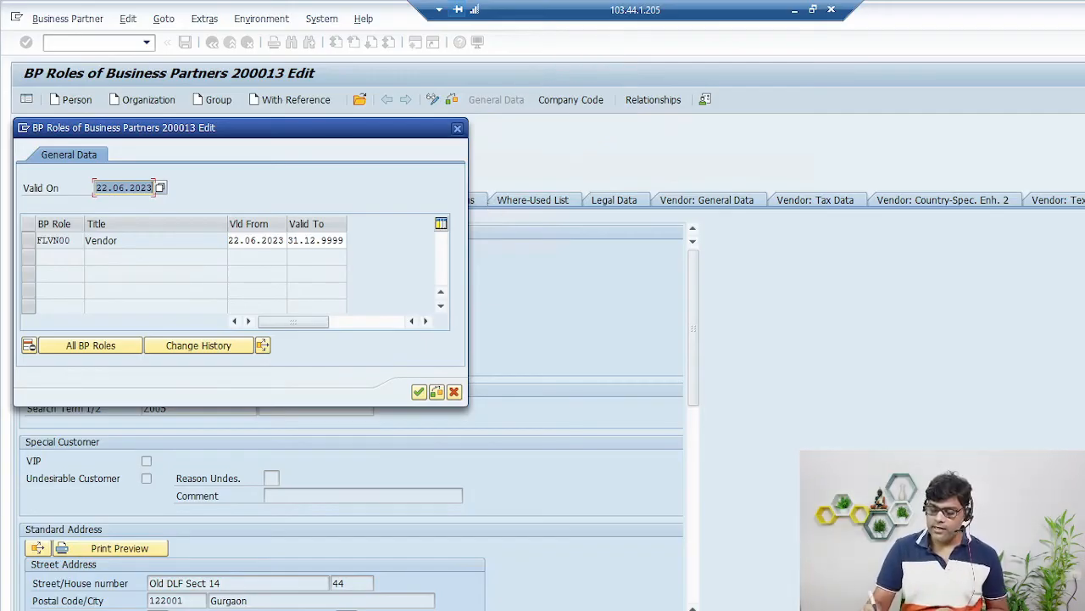
left_click(419, 391)
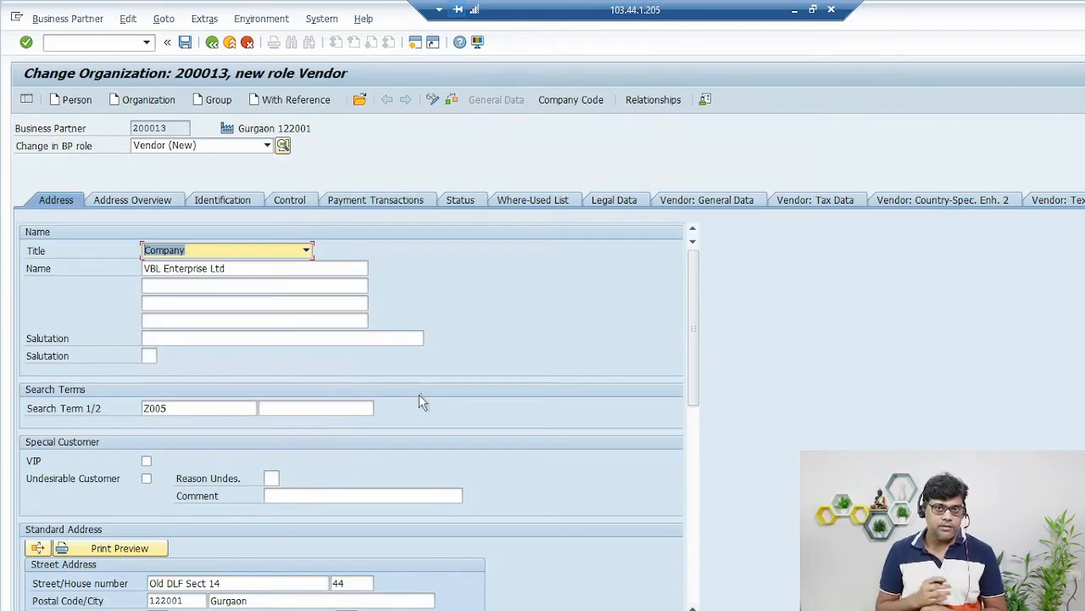
left_click(579, 102)
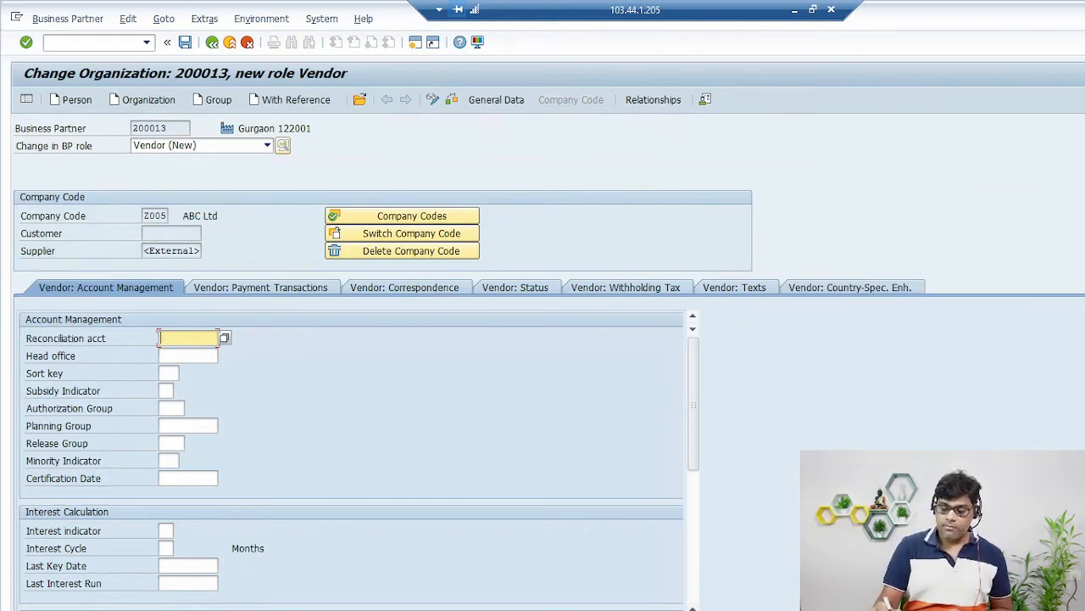
- Set reconciliation account 4001 Accounts Payable for company code 2005
left_click_drag(184, 133, 182, 151)
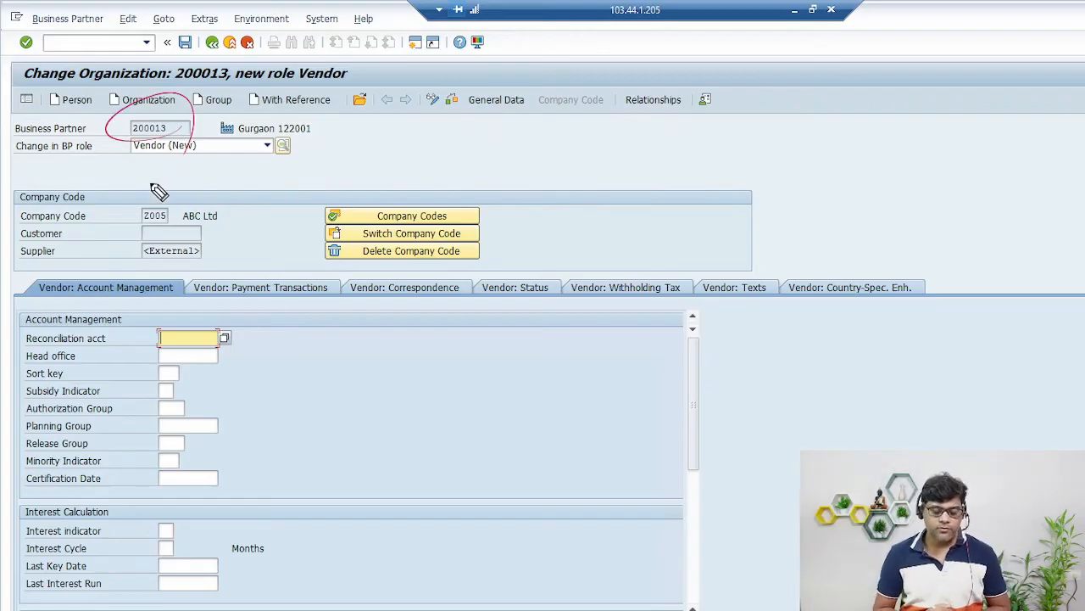
left_click_drag(170, 214, 185, 252)
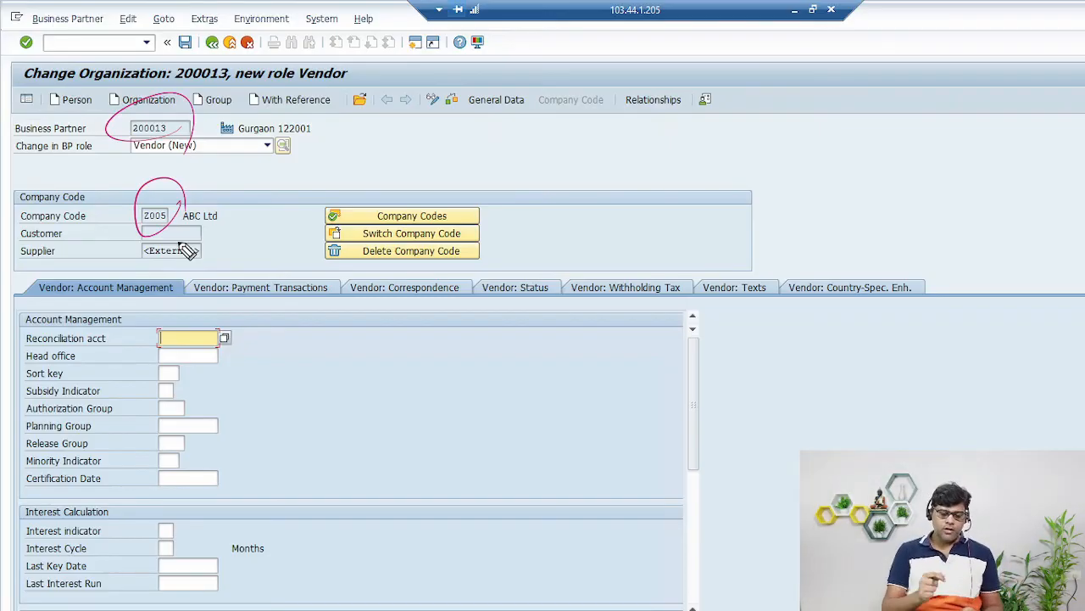
key("Escape")
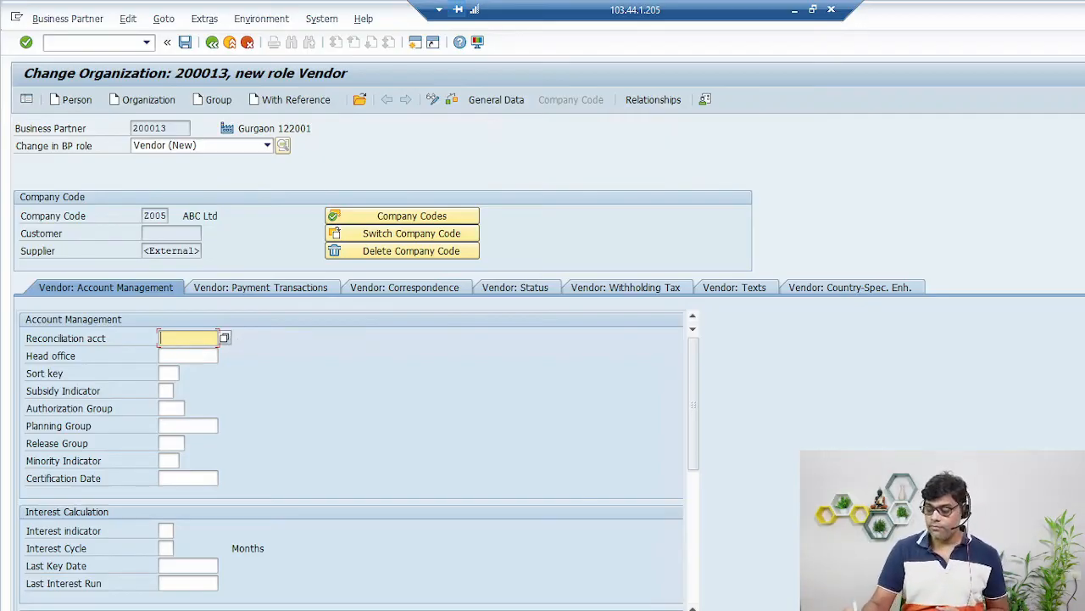
left_click(225, 338)
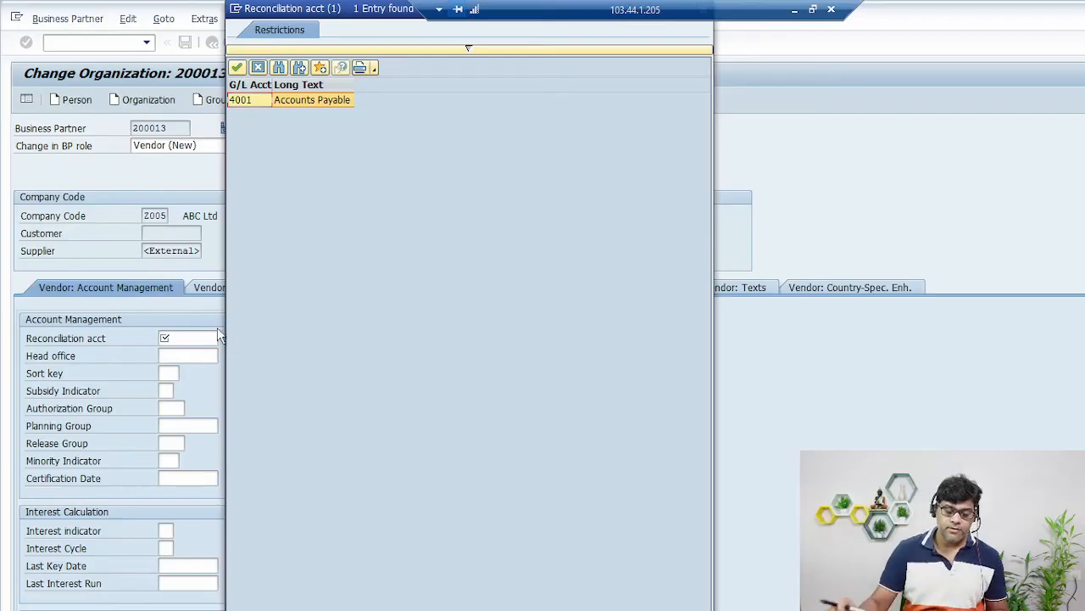
double_click(330, 100)
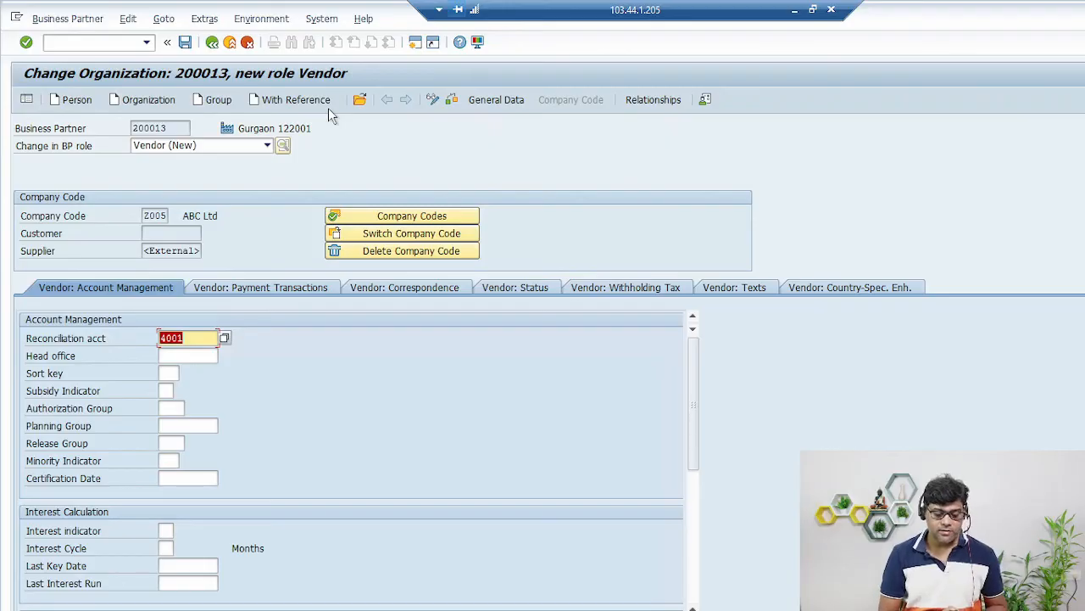
- Set sort key 012 (Vendor number) and move to the Payment Transactions data
left_click(170, 374)
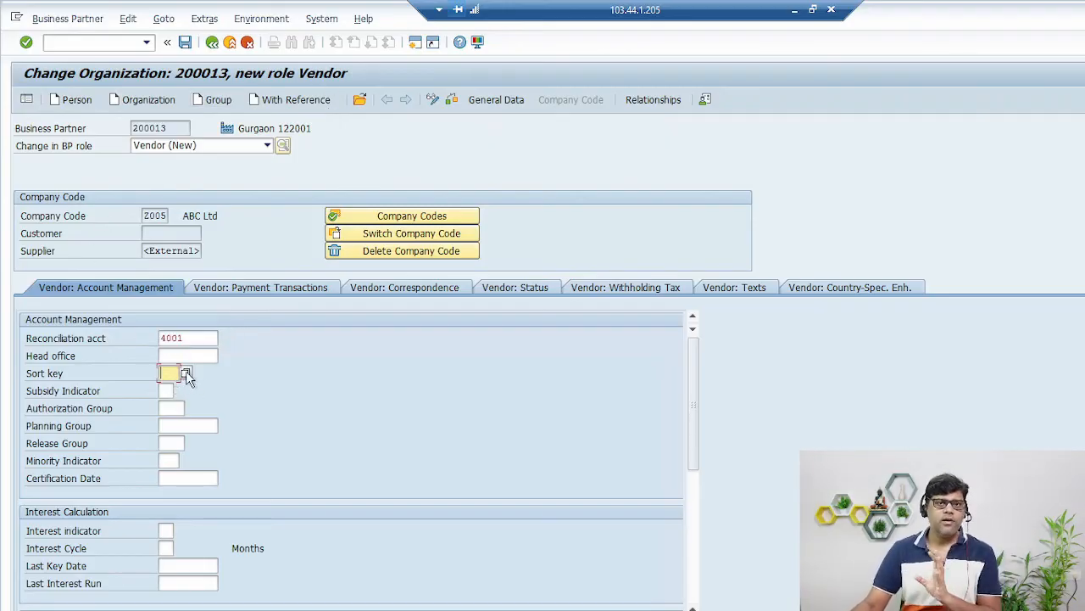
left_click(186, 373)
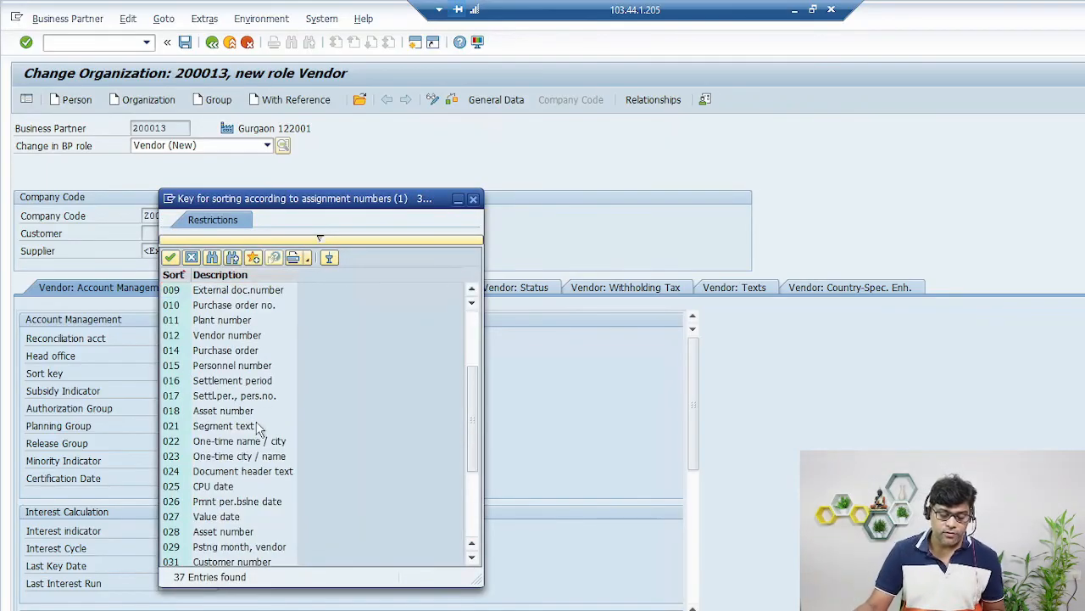
scroll(259, 426, "up", 1)
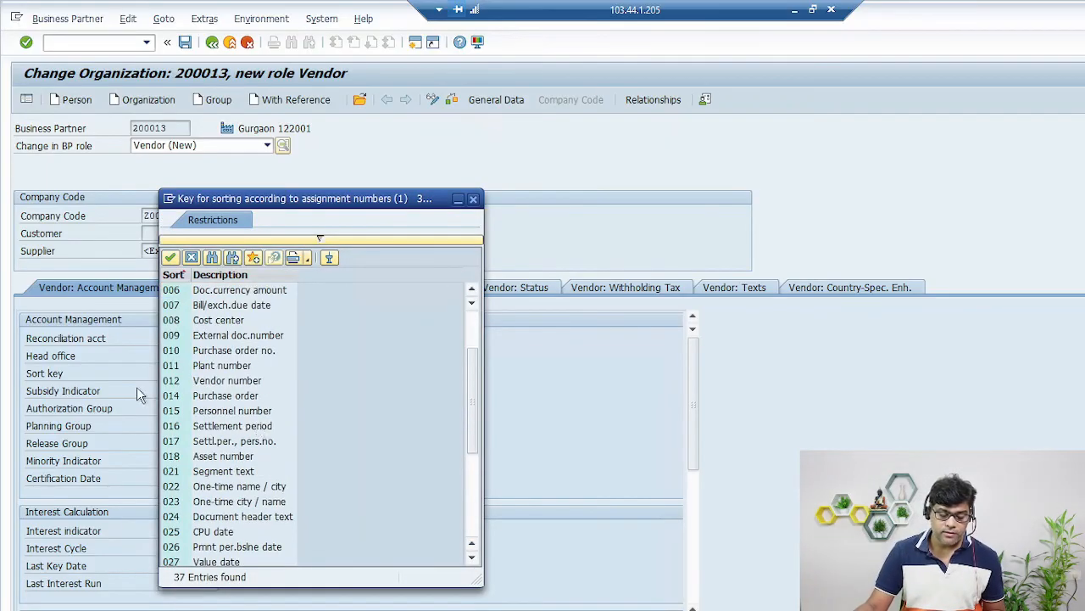
double_click(238, 380)
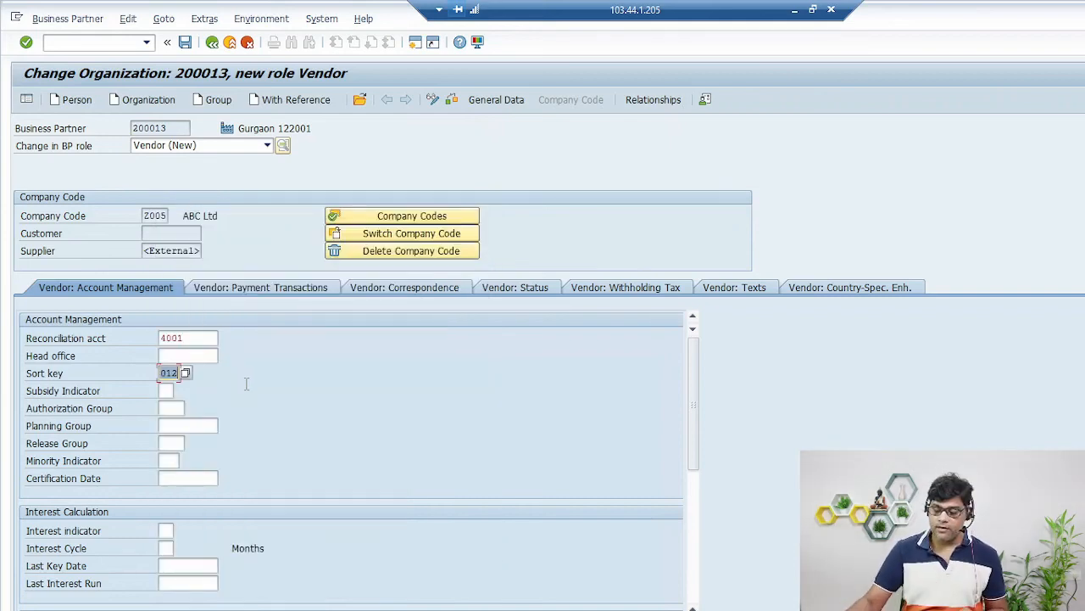
left_click(261, 290)
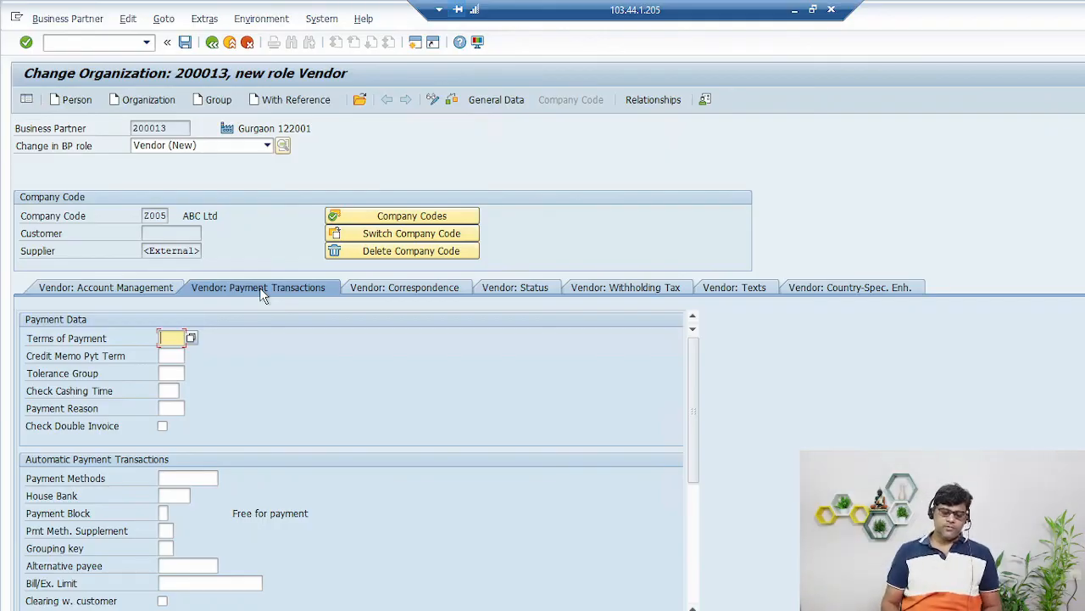
- Pick Z001 (5%-3 Days, 2%-7 Days, Net 15 days) from the terms of payment list
left_click(190, 337)
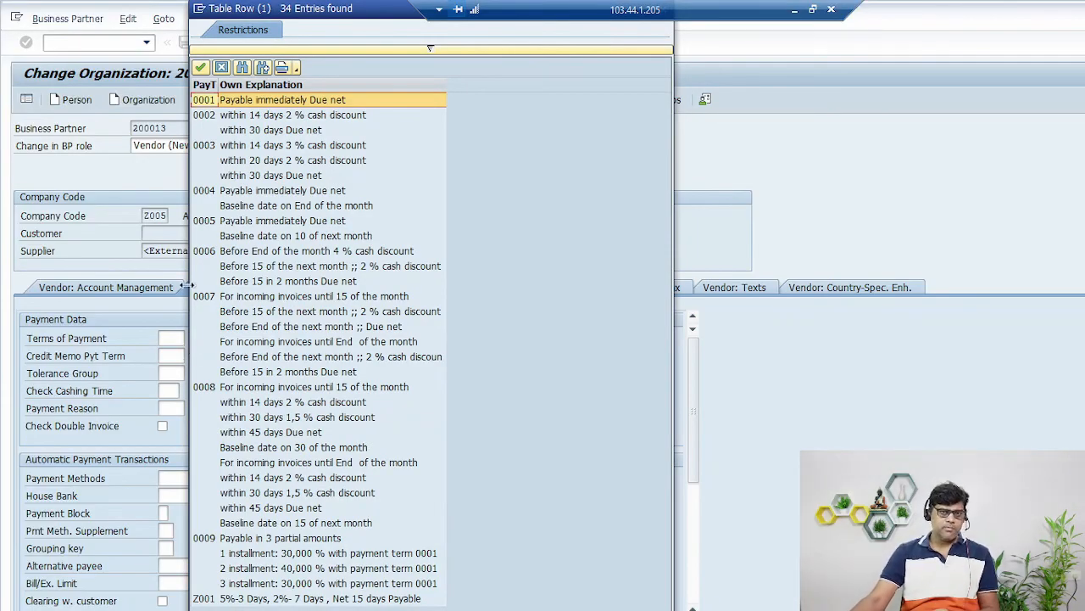
double_click(284, 599)
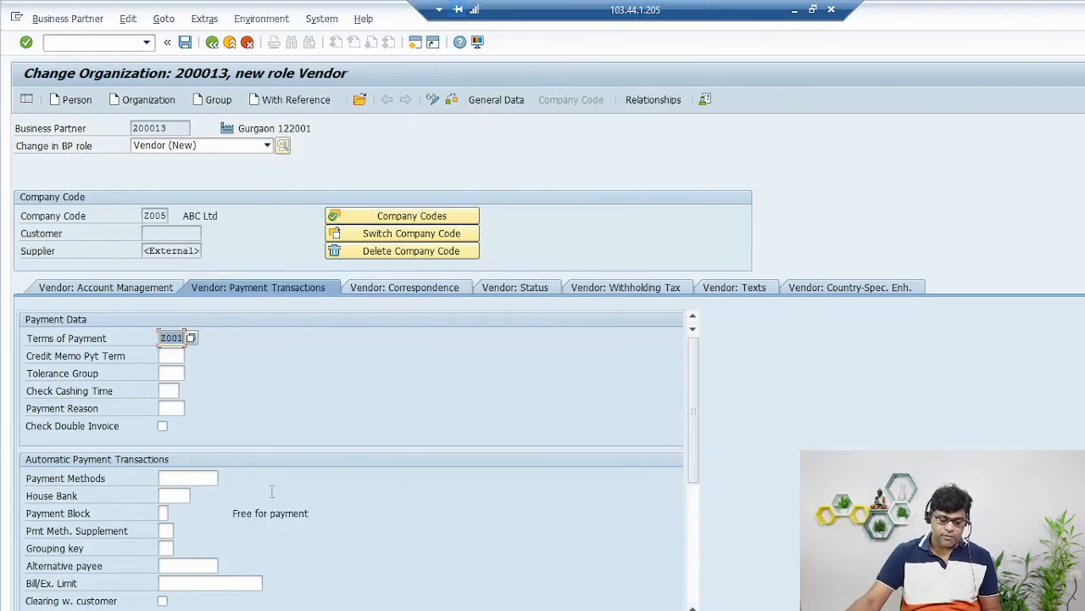
left_click(190, 338)
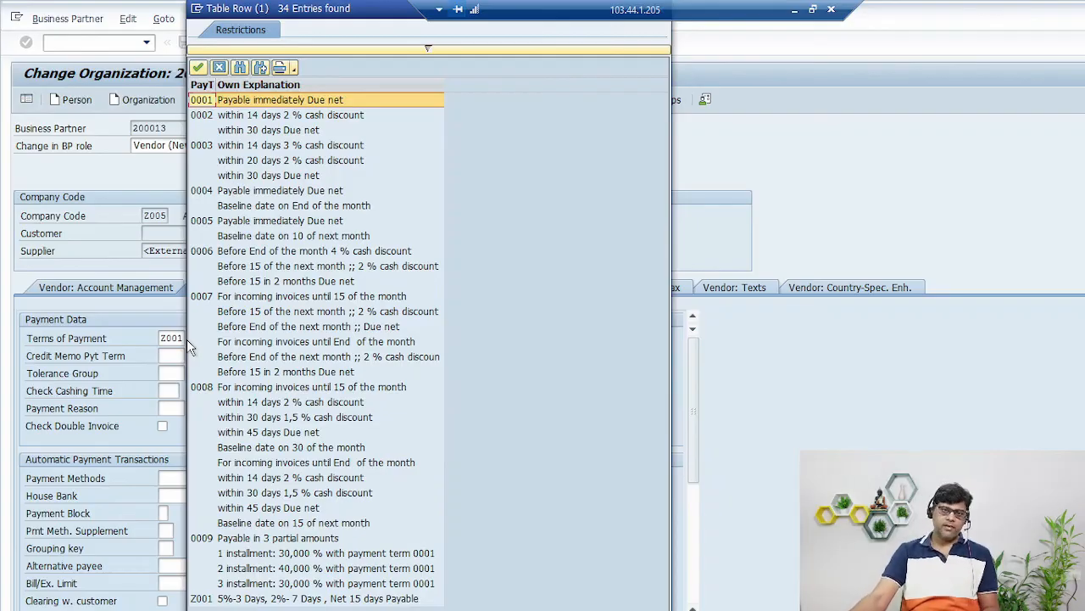
left_click(237, 598)
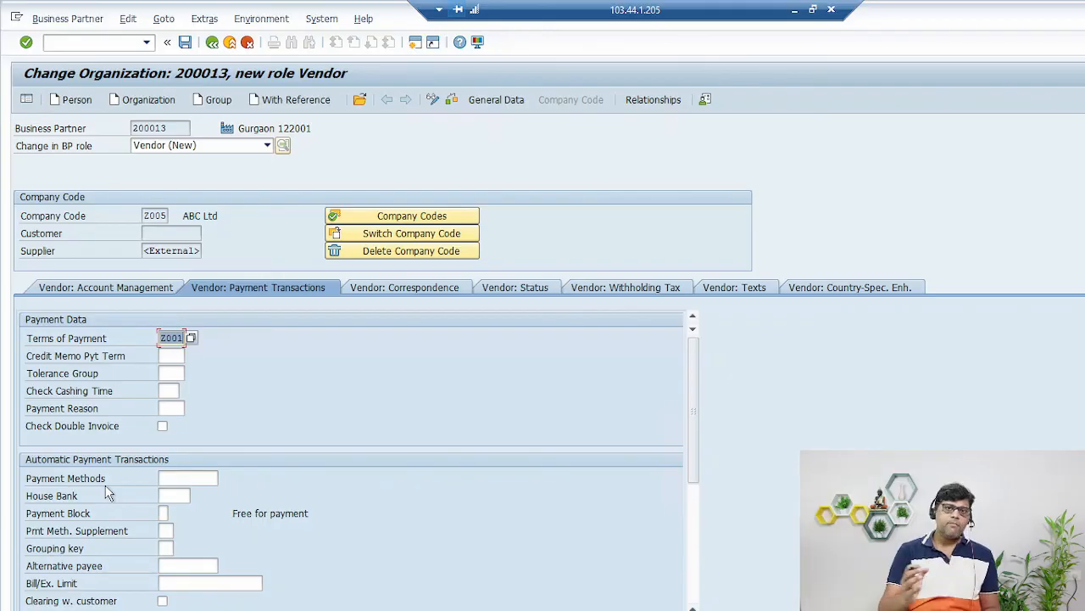
left_click(203, 480)
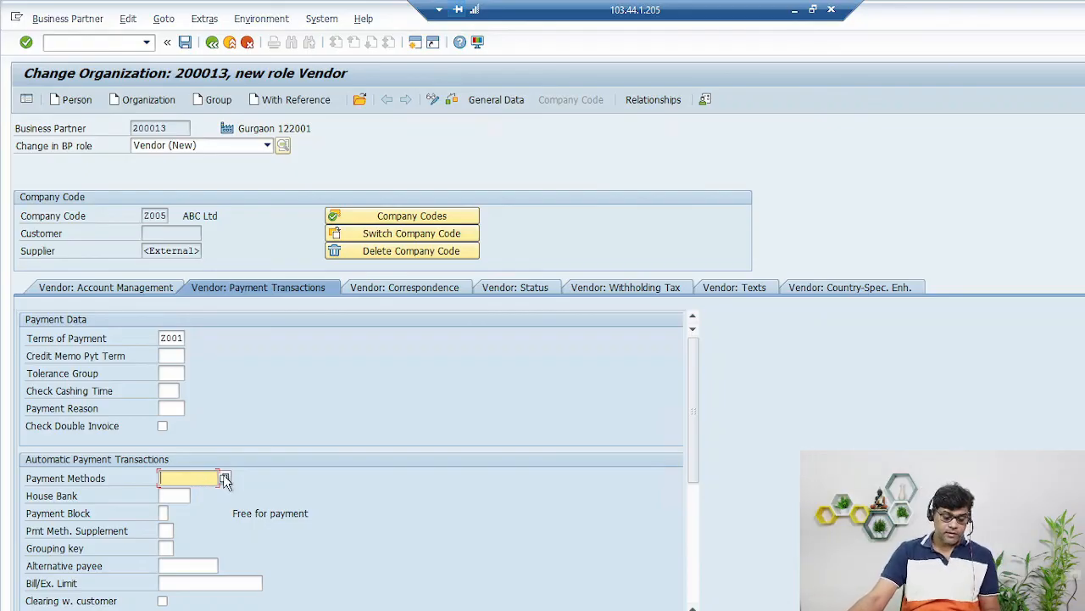
- Give vendor 200013 payment method T (Bank Transfer) and house bank AXIS, then save
left_click(224, 478)
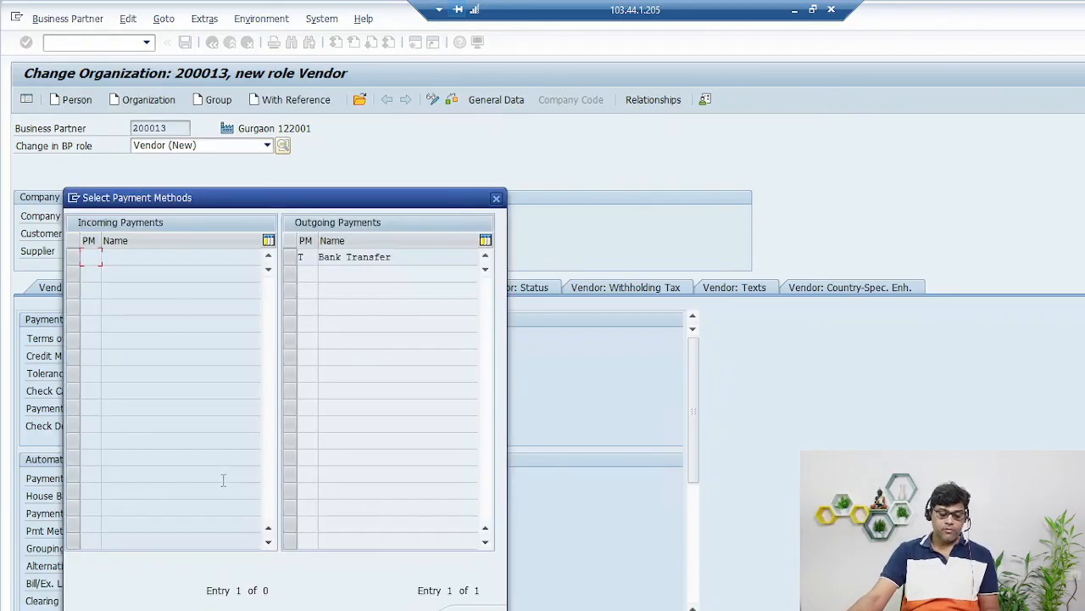
left_click(291, 257)
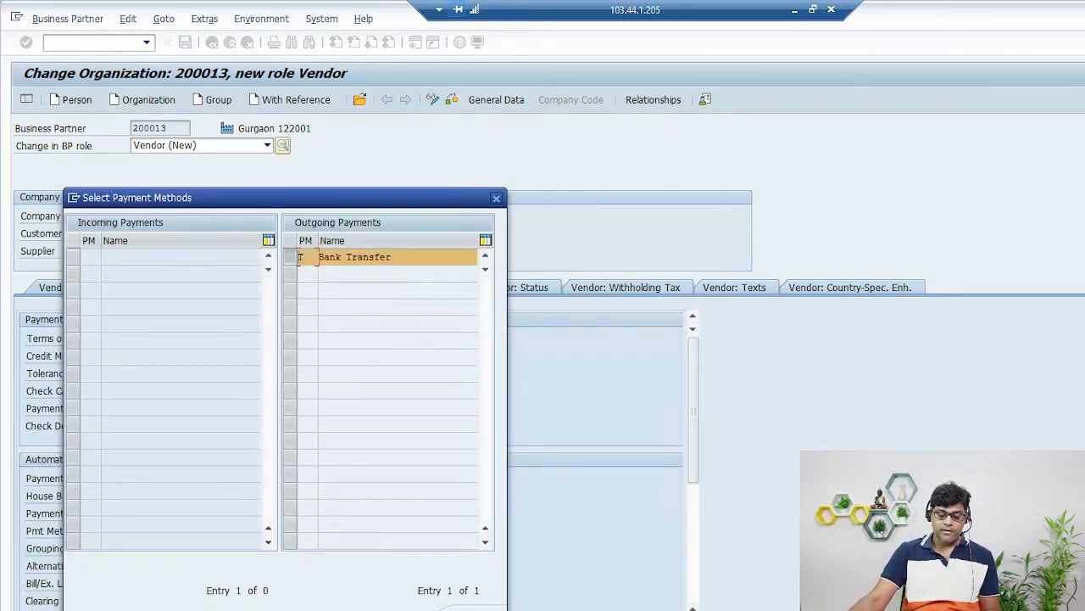
key("Return")
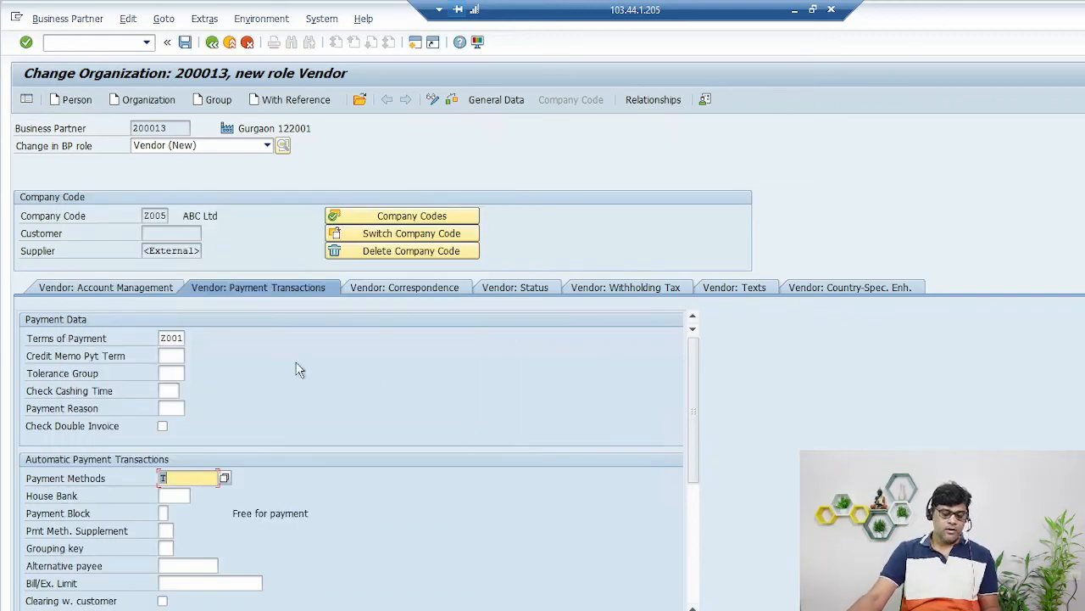
key("Tab")
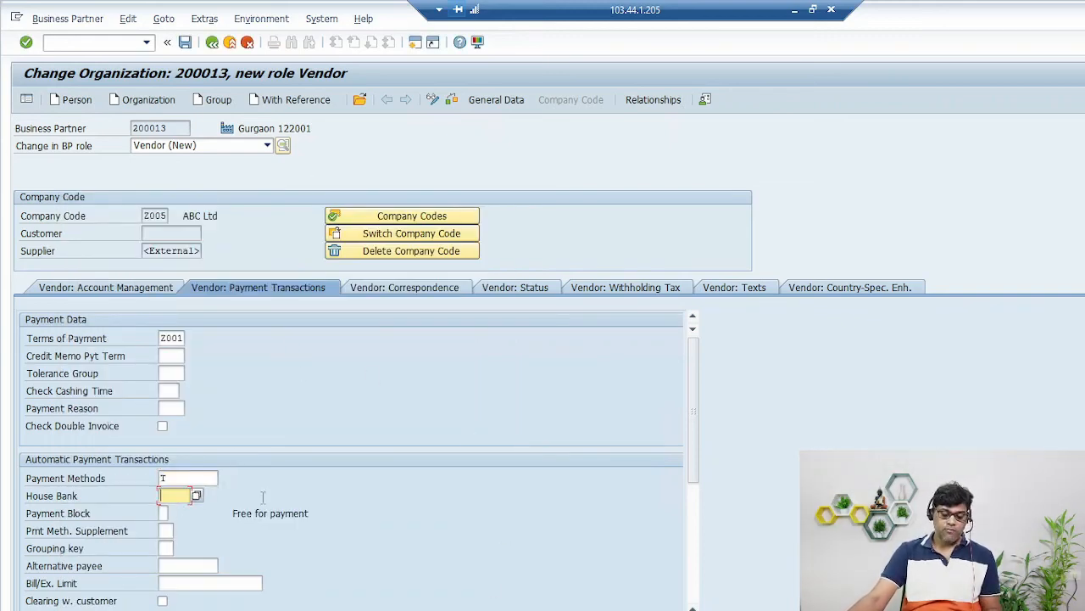
left_click(195, 495)
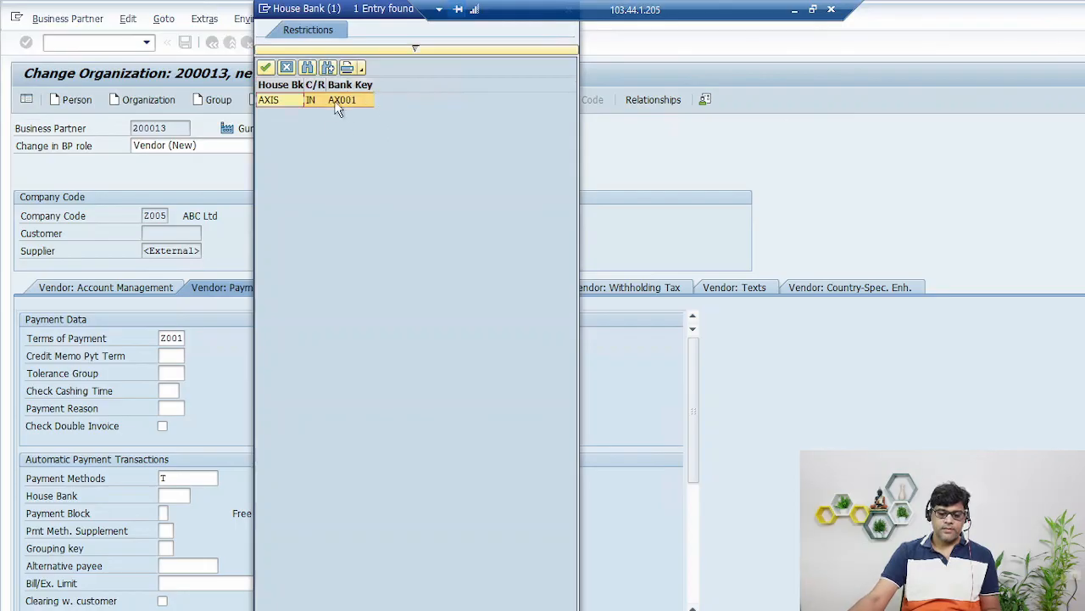
double_click(337, 101)
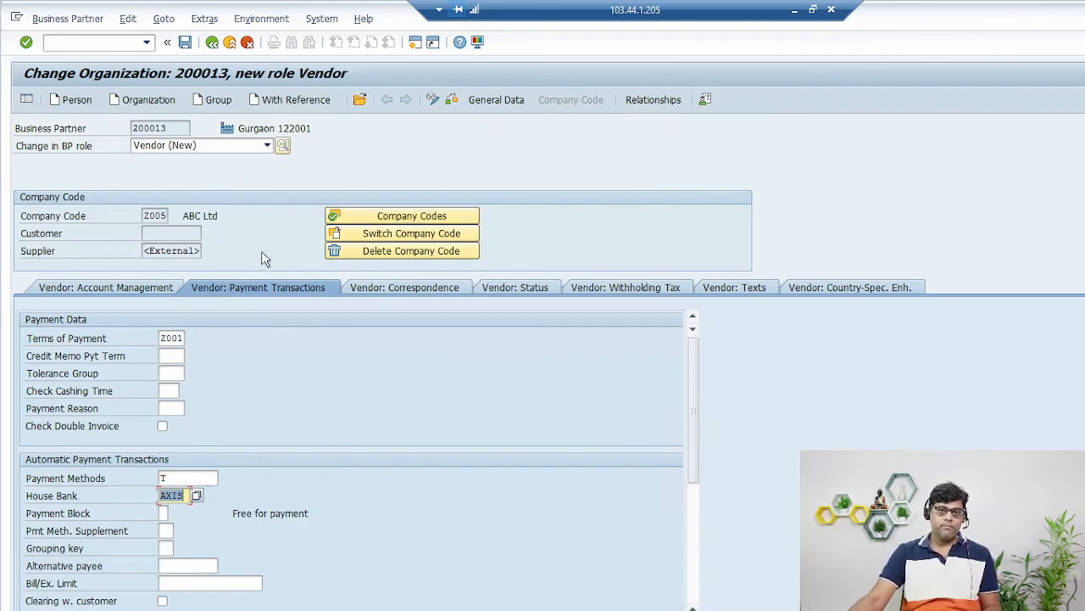
left_click(187, 47)
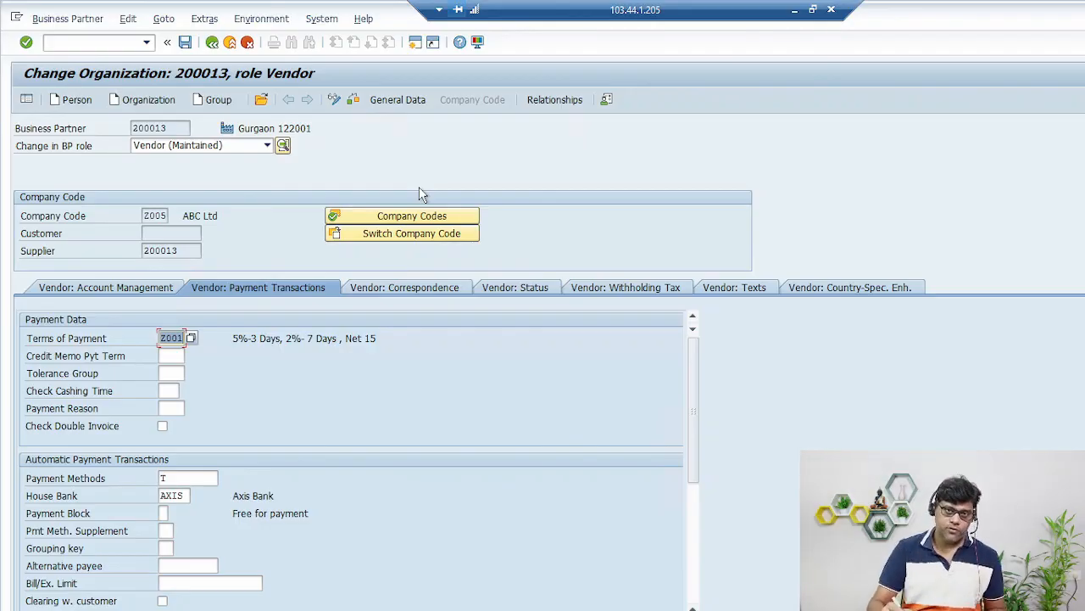
- Toggle partner 200013 to display mode and back to change mode
left_click(335, 100)
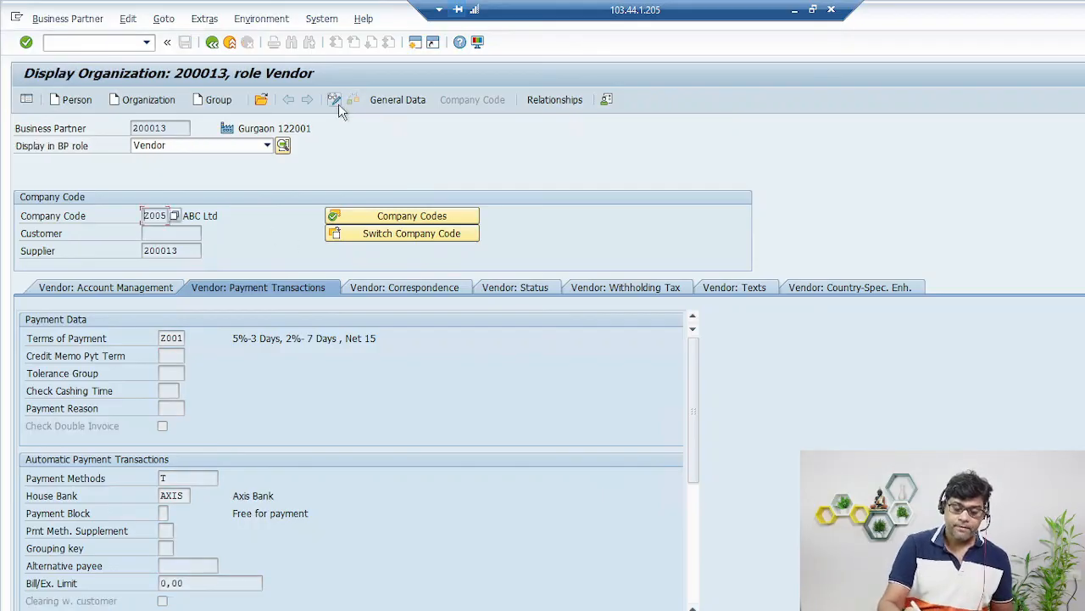
left_click(338, 102)
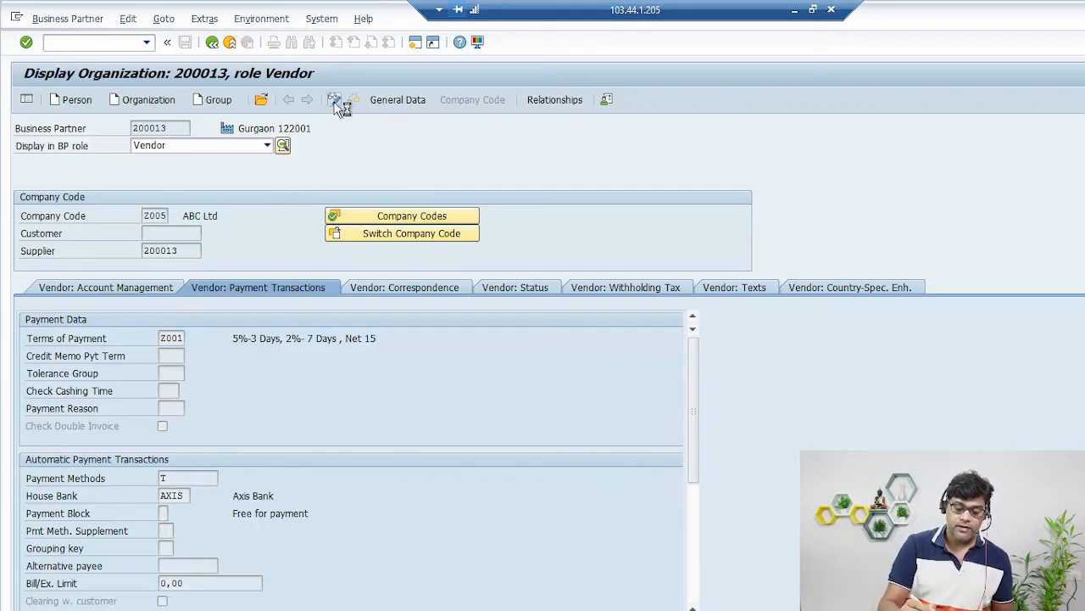
- Switch partner 200013 to the Vendor-Log business partner role
left_click(237, 145)
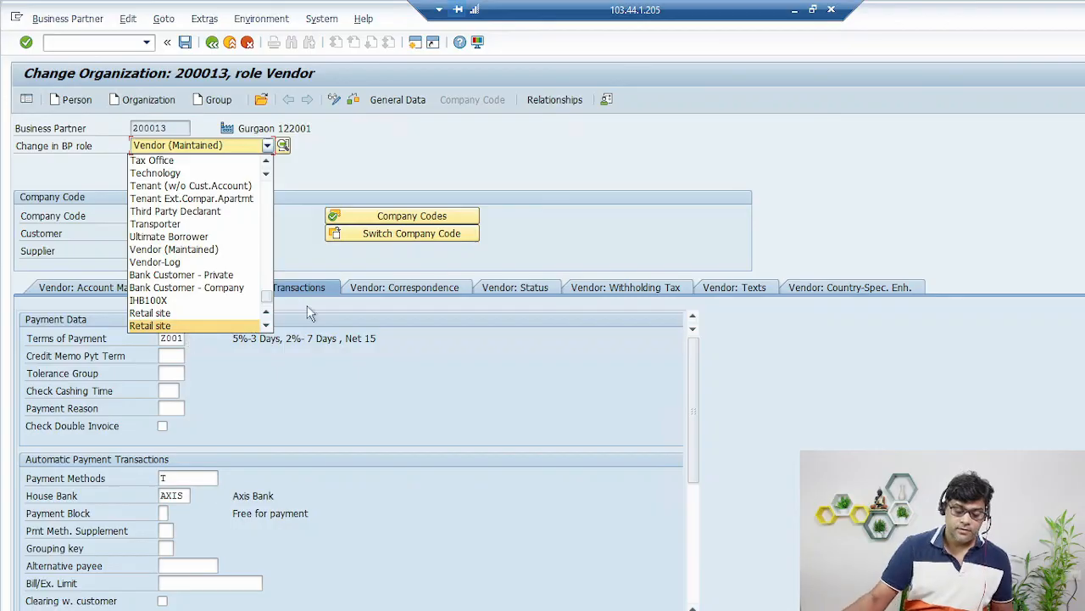
left_click(185, 262)
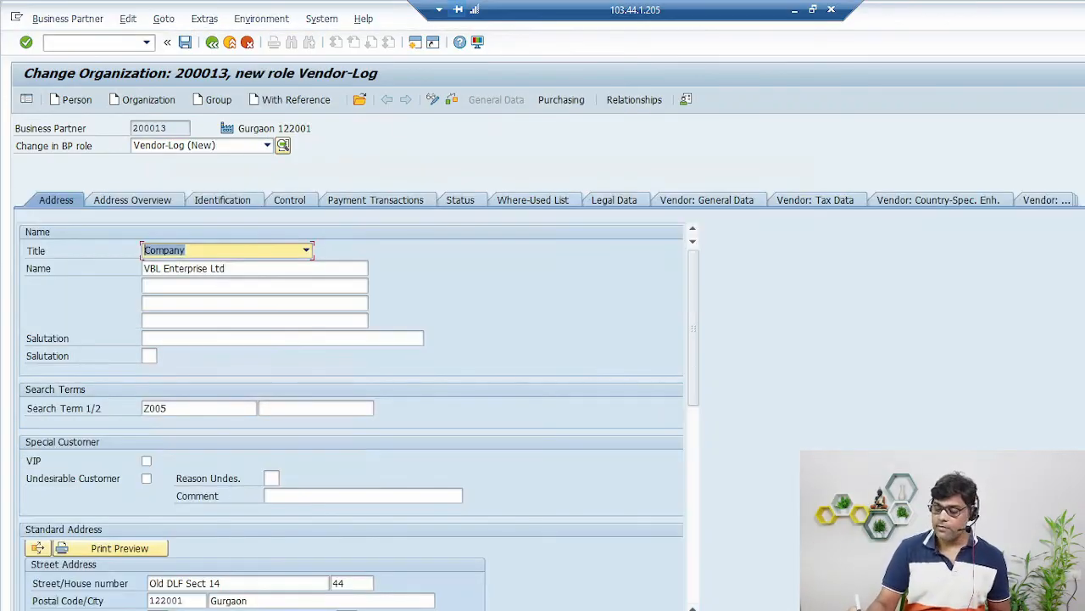
mouse_move(590, 104)
left_mouse_down()
mouse_move(545, 75)
mouse_move(586, 113)
left_mouse_up()
key("e")
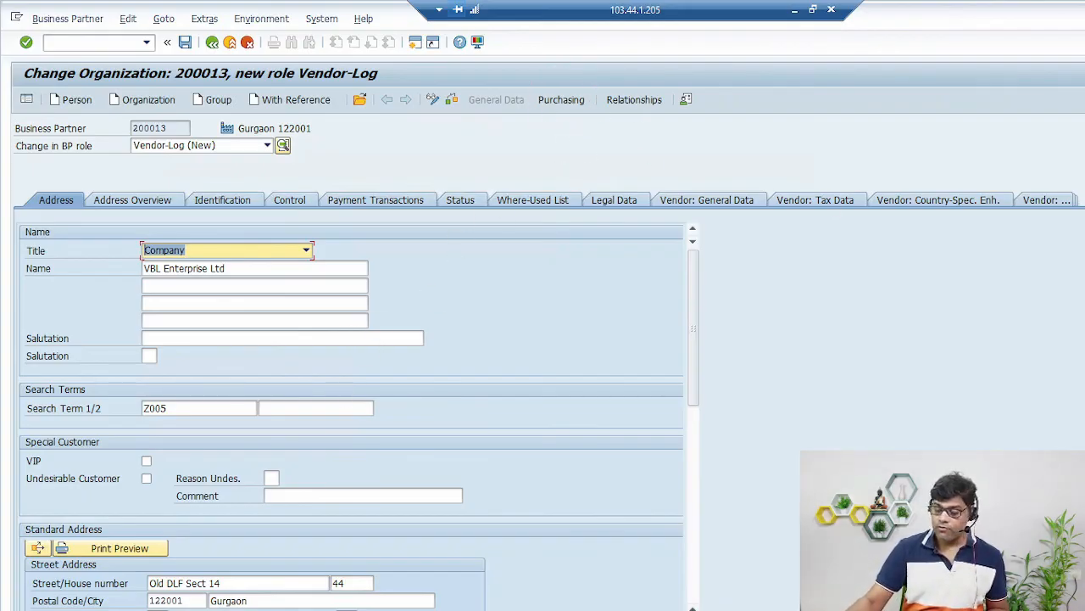
- Enter purchasing organization Z05P in the Vendor-Log purchasing data
left_click(563, 99)
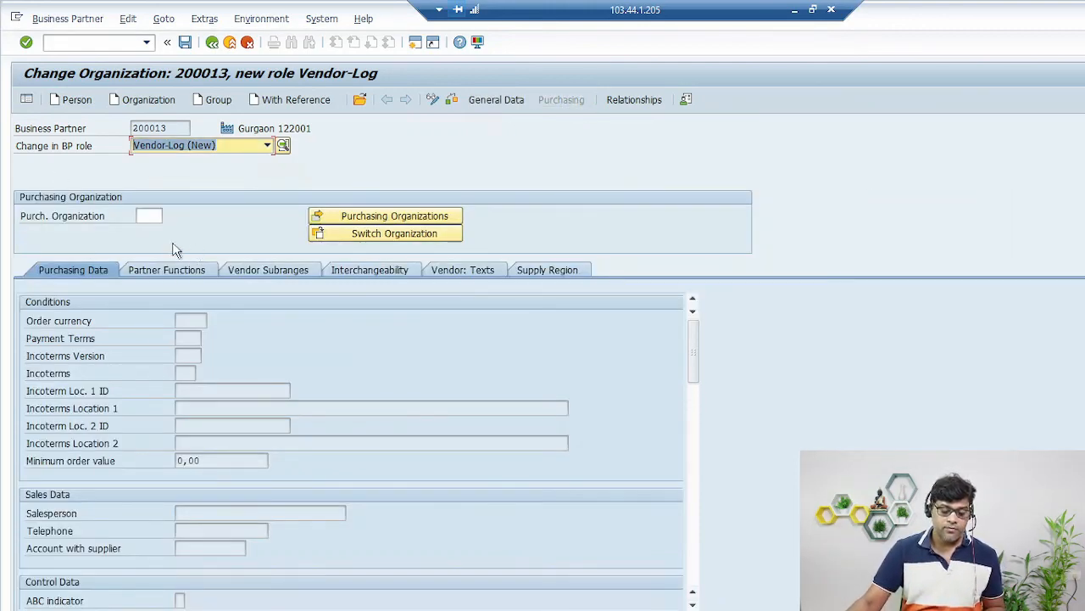
left_click(146, 216)
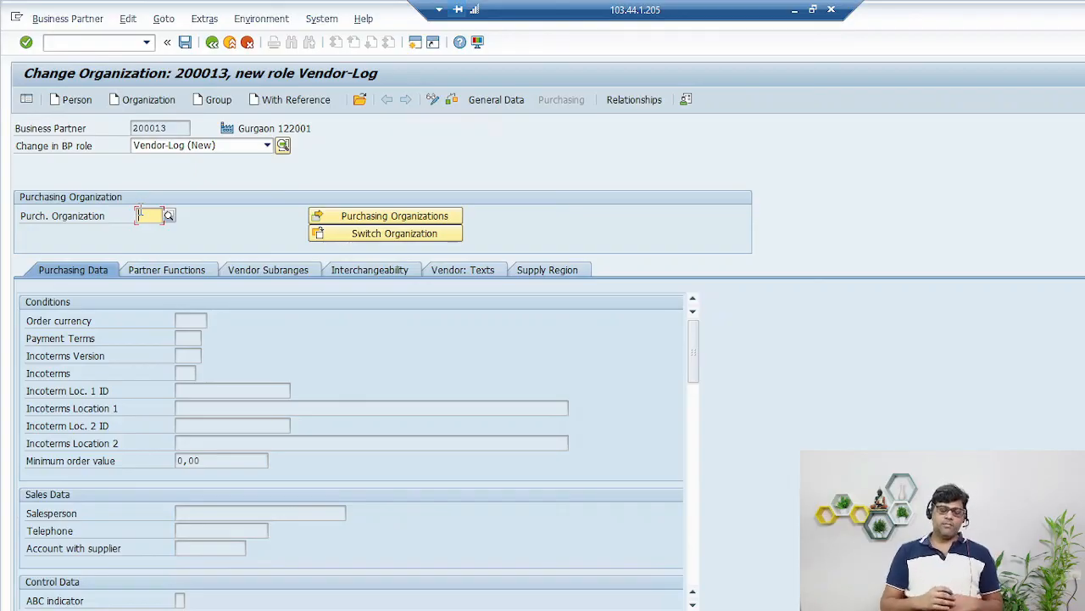
left_click(169, 215)
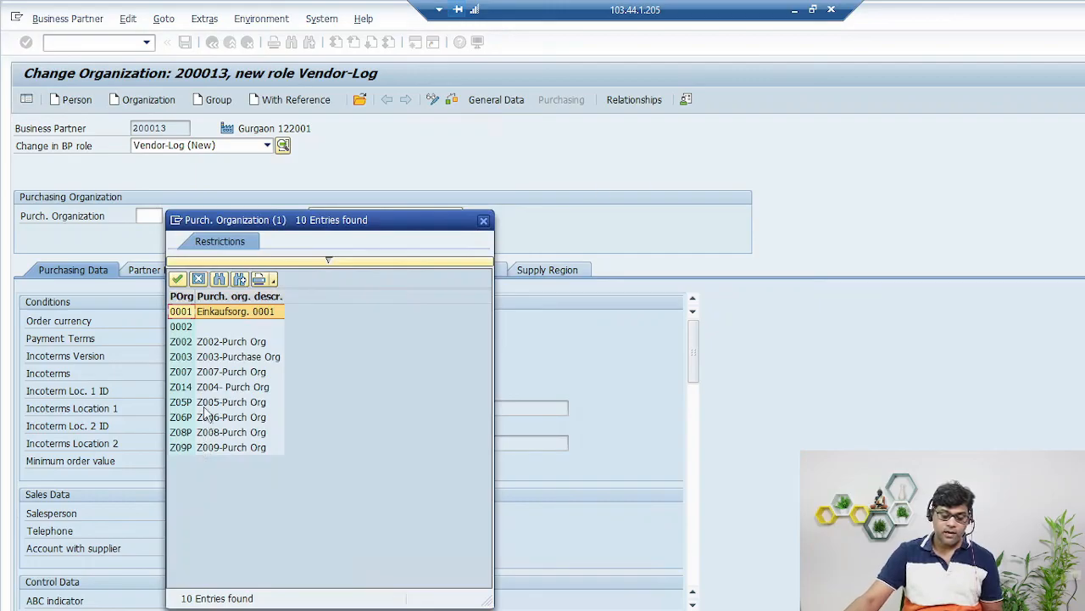
double_click(200, 404)
key("Return")
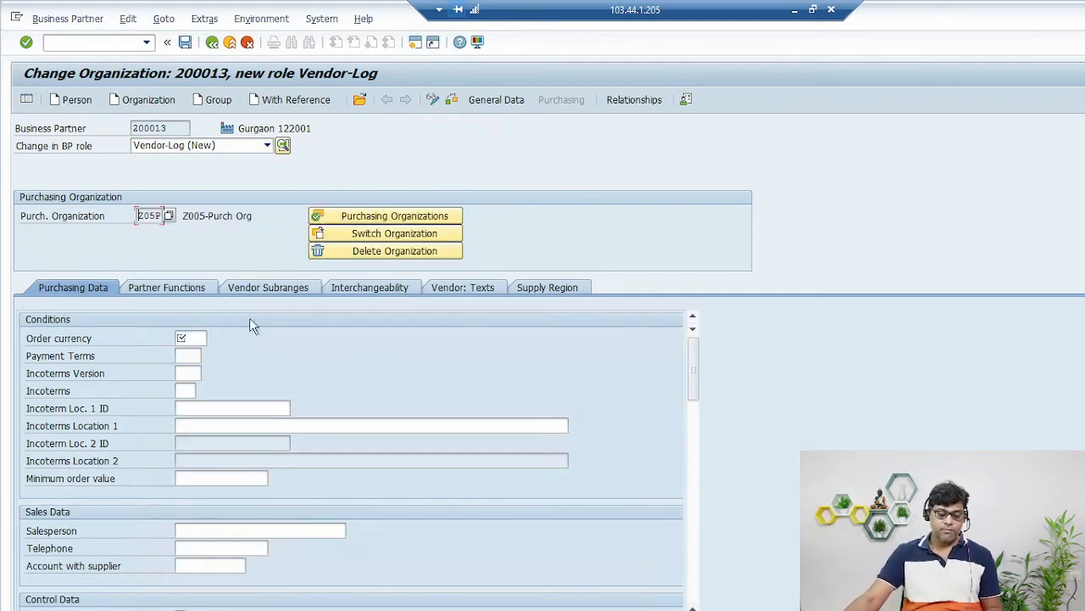
- Set the order currency to INR and save the Vendor-Log purchasing data
left_click(194, 337)
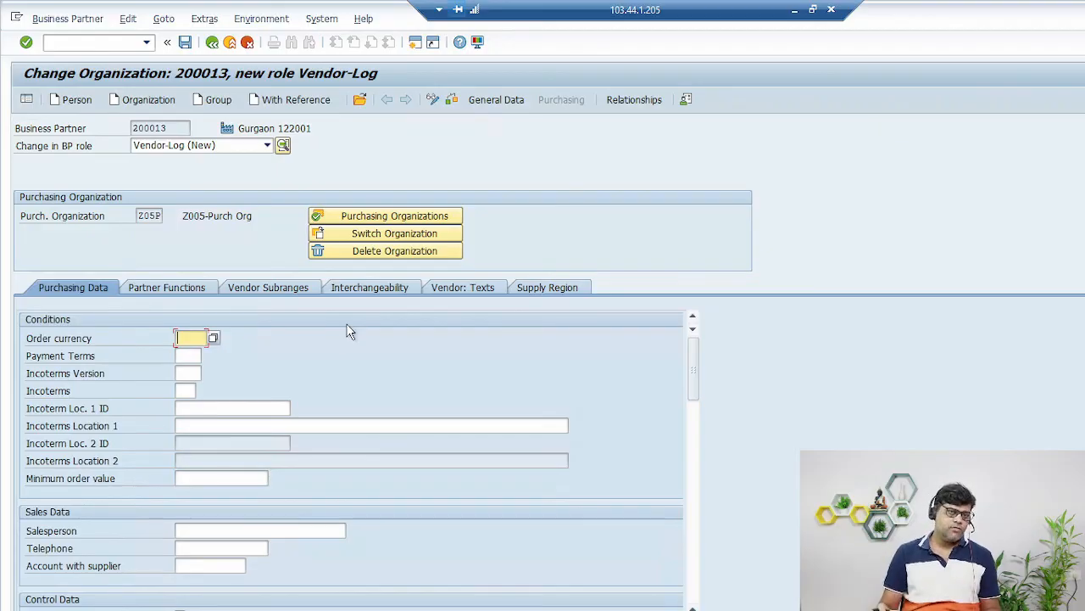
type("INR")
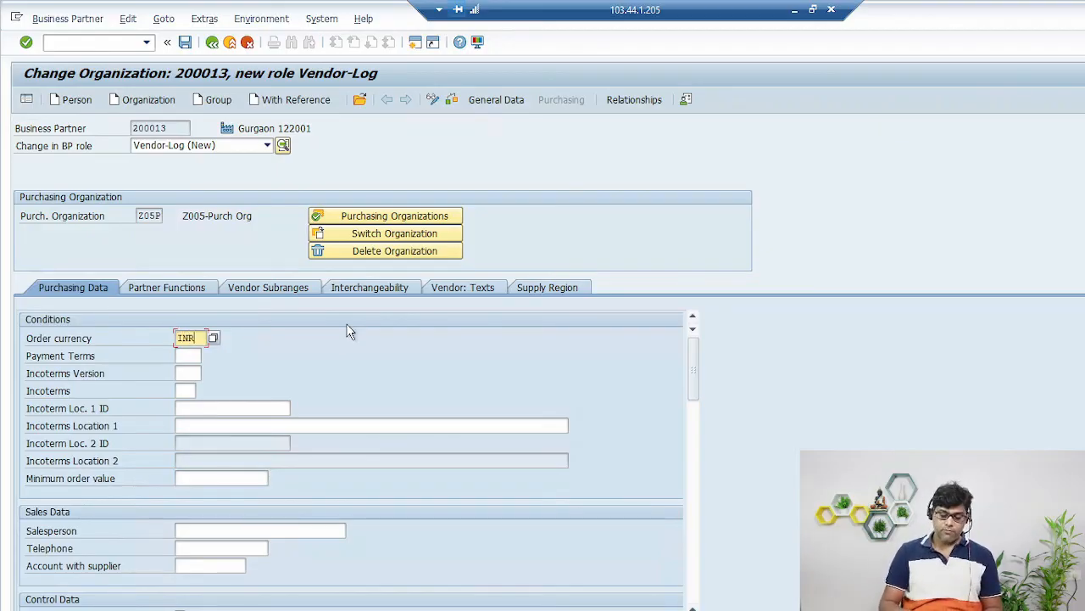
key("Return")
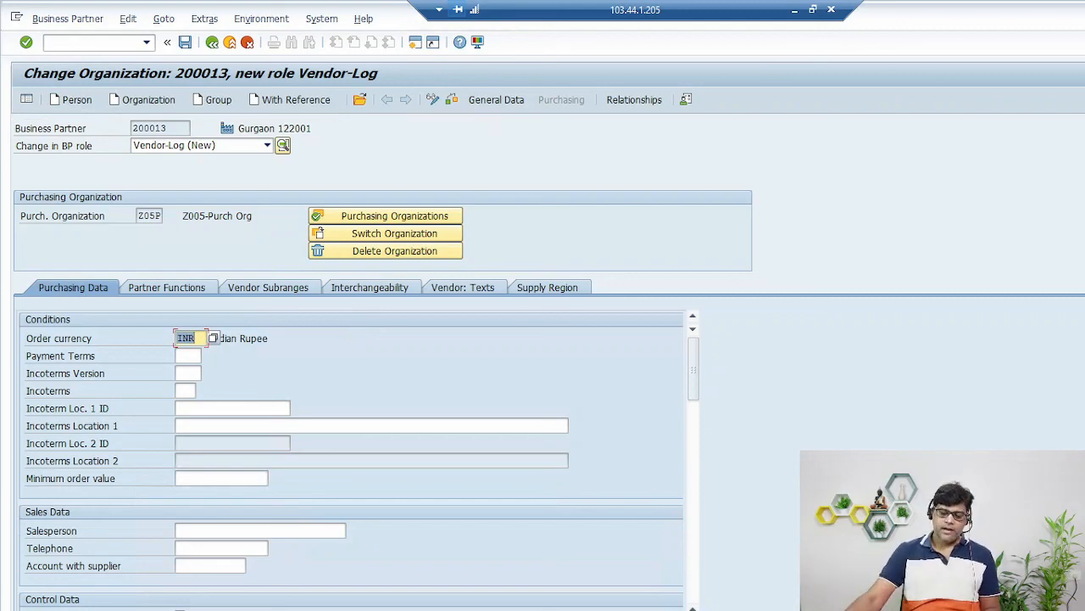
left_click(185, 42)
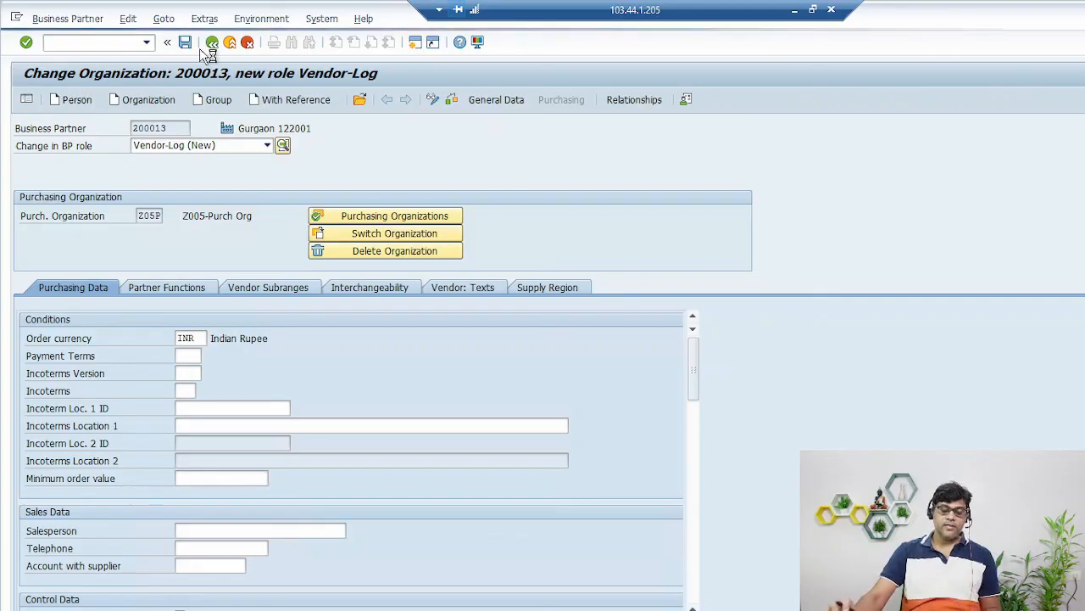